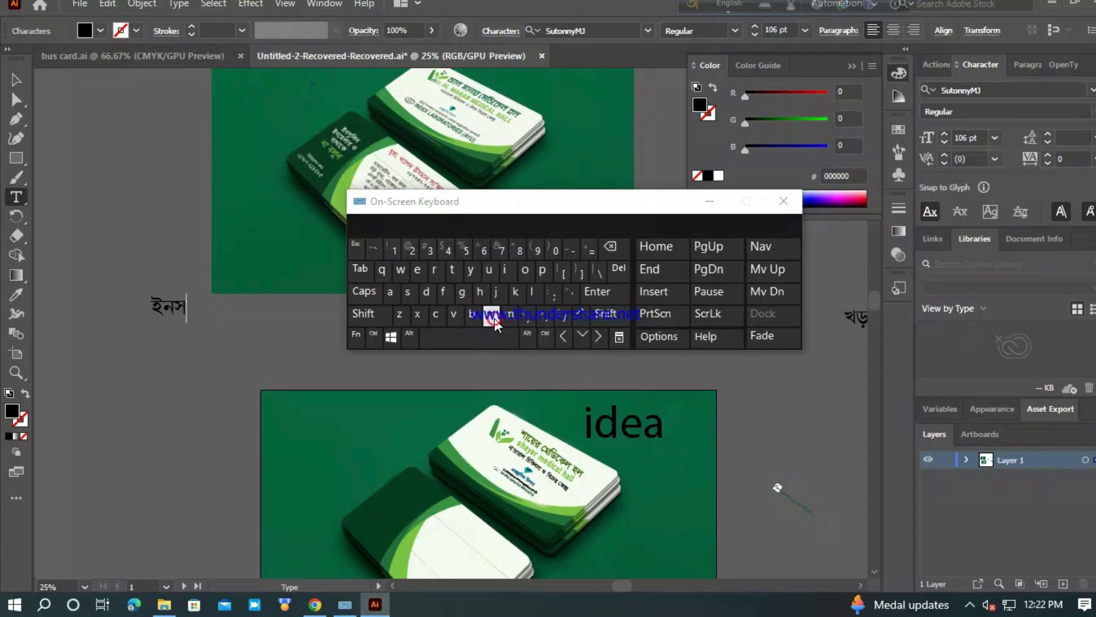
Complete the first text line so it reads "ইনসুলিন", removing the extra "ও" from its end.
left_click(410, 296)
left_click(434, 296)
left_click(367, 317)
left_click(458, 317)
left_click(472, 321)
left_click(416, 317)
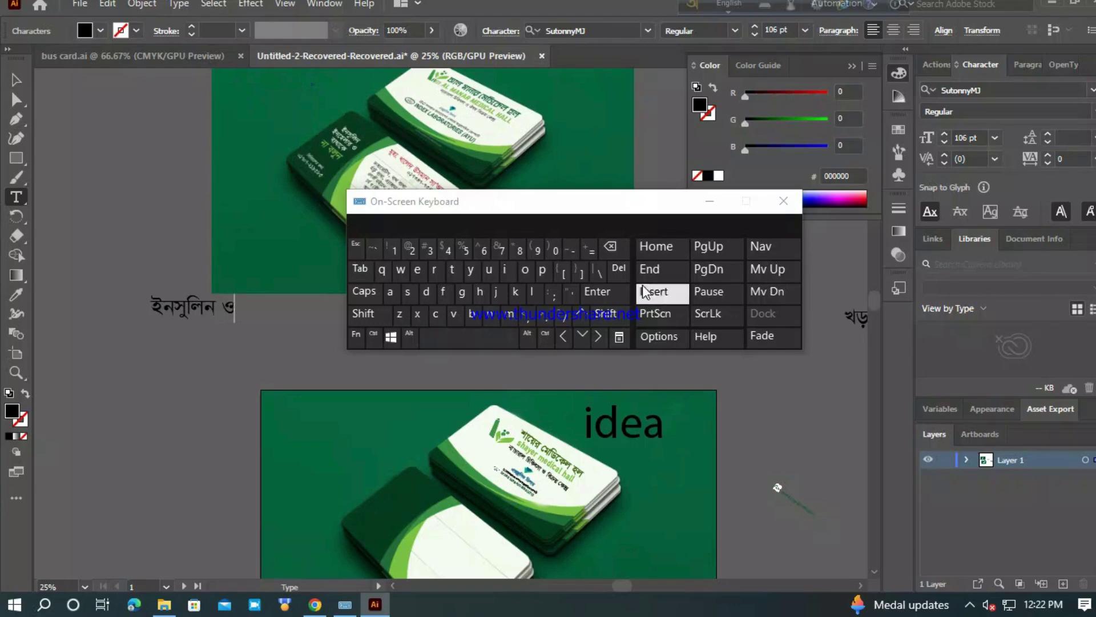
left_click(614, 247)
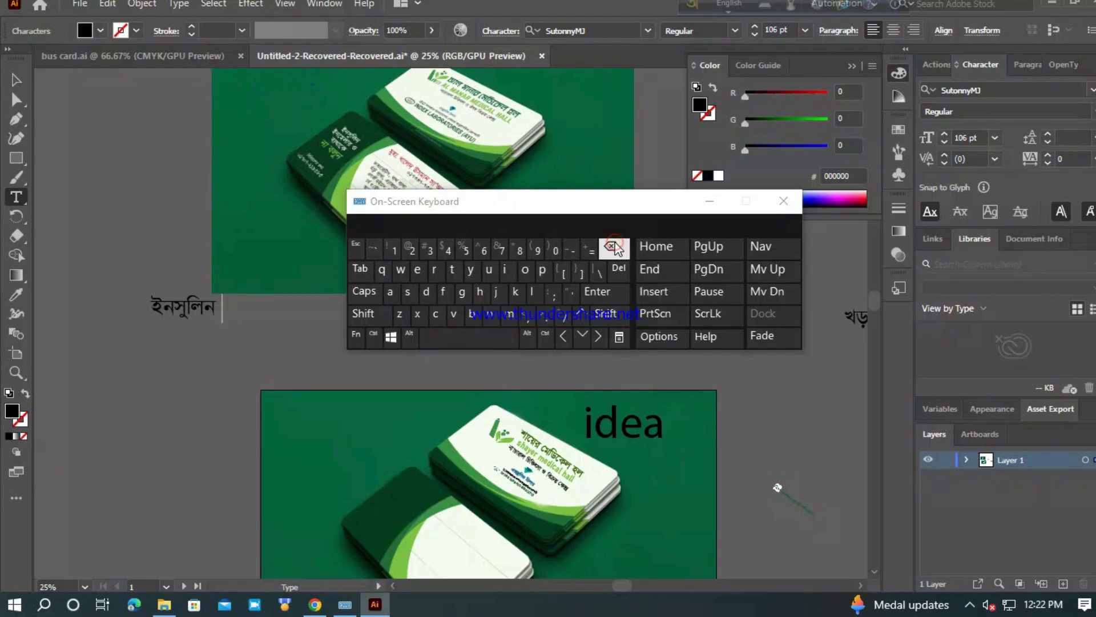
Add a second line below it reading "ইনহেলার ও".
left_click(605, 297)
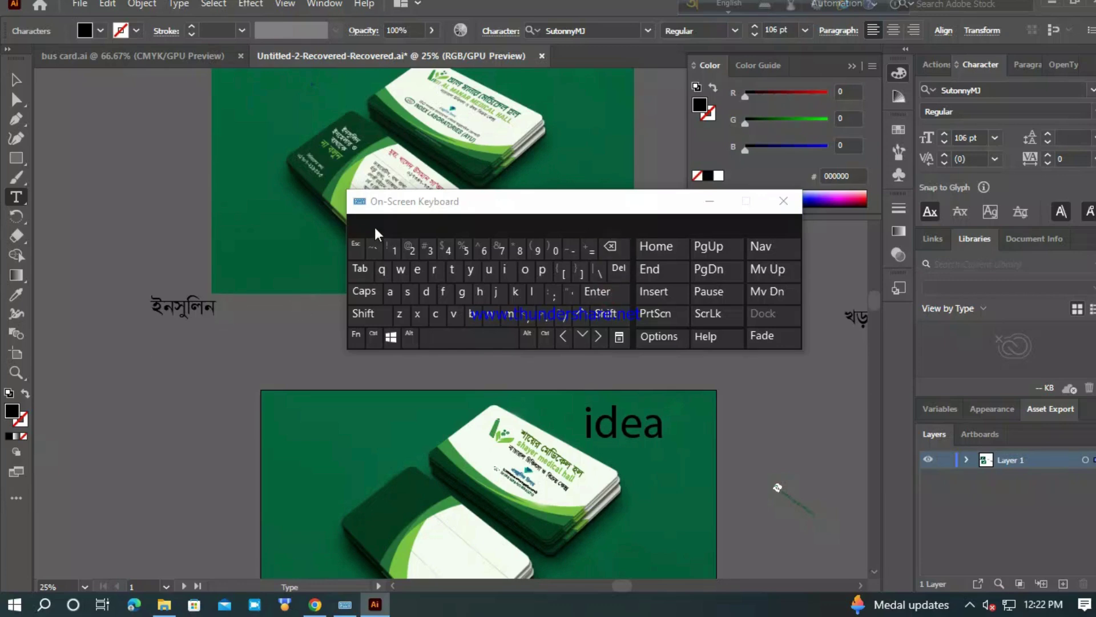
left_click(467, 293)
left_click(425, 293)
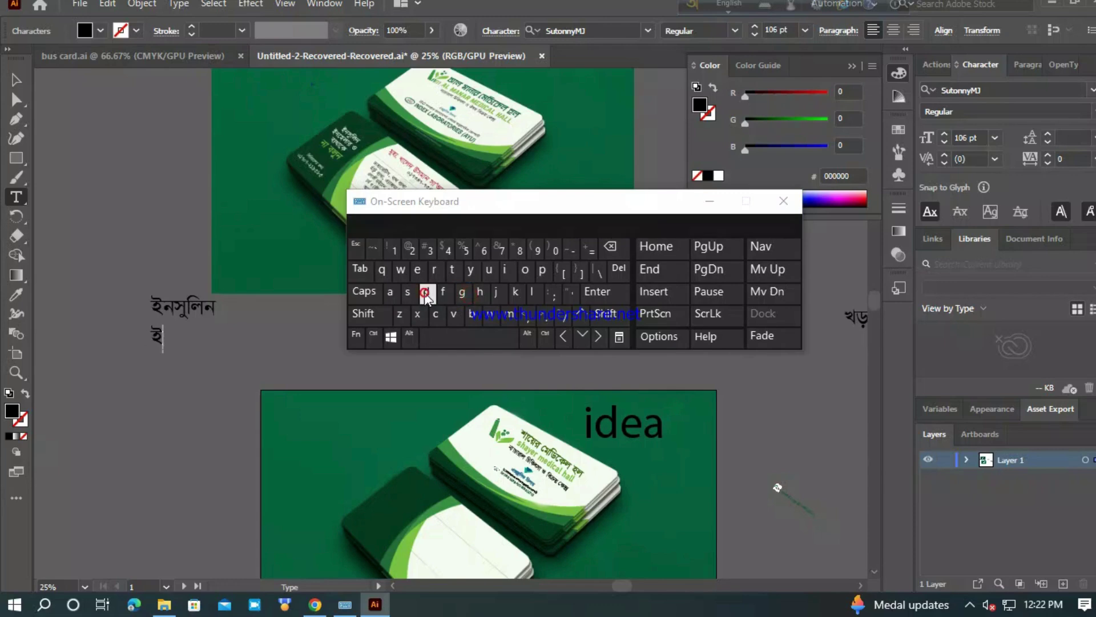
left_click(473, 318)
left_click(434, 320)
left_click(505, 273)
left_click(372, 311)
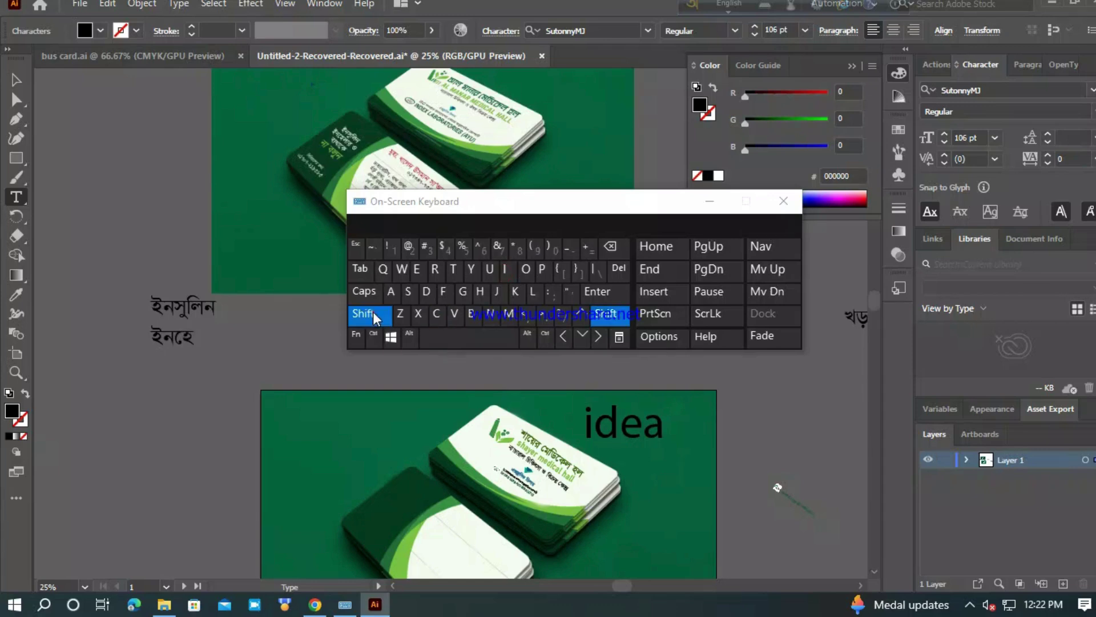
left_click(454, 316)
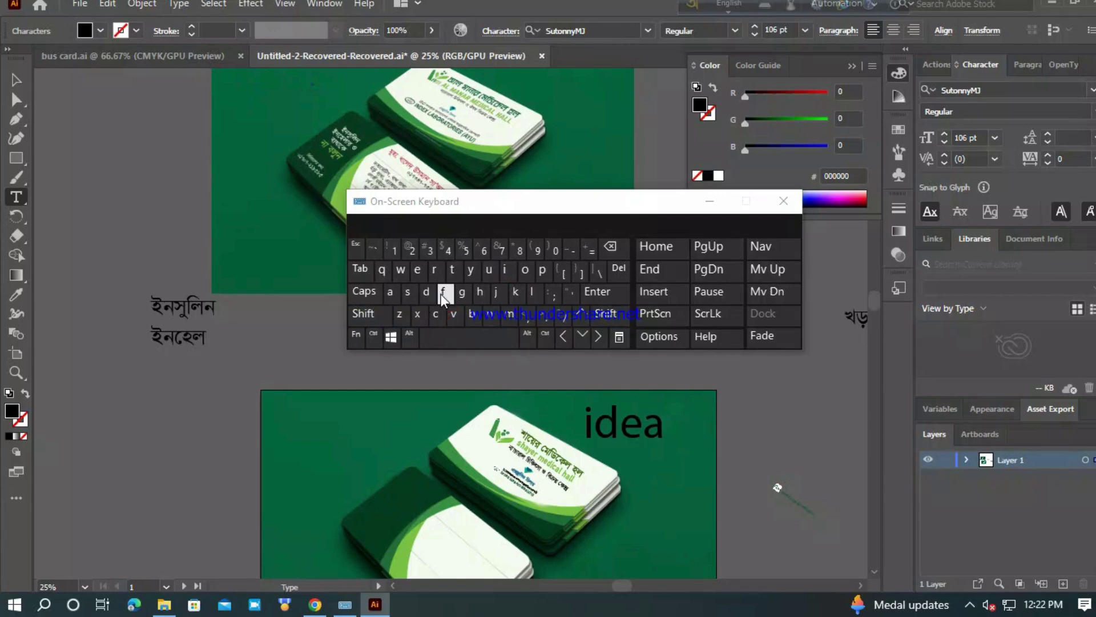
left_click(441, 294)
left_click(454, 314)
left_click(470, 338)
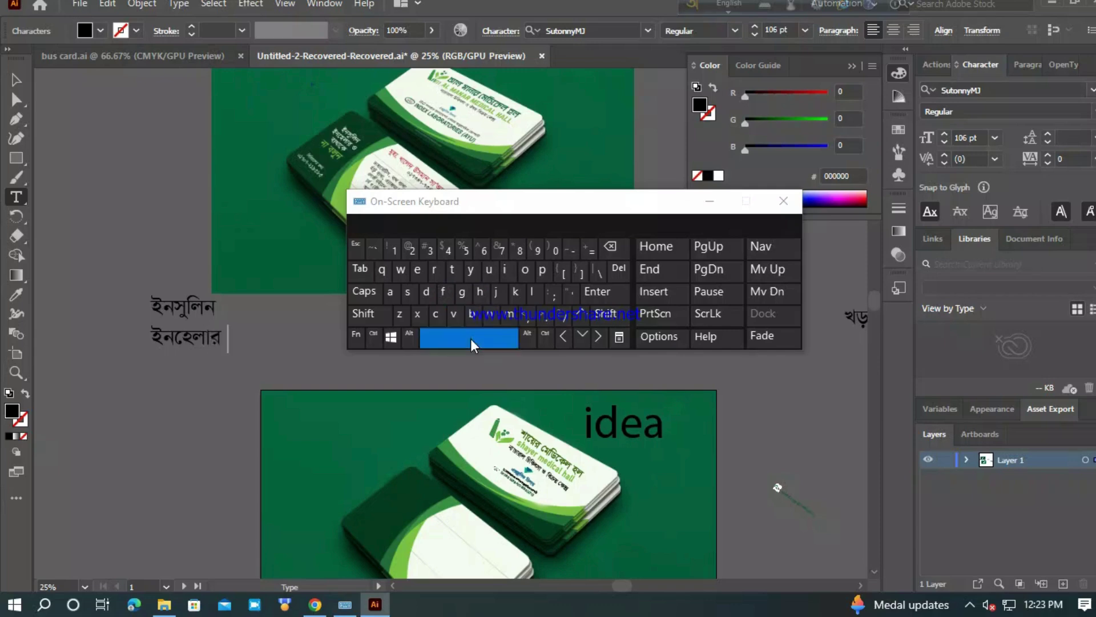
left_click(419, 314)
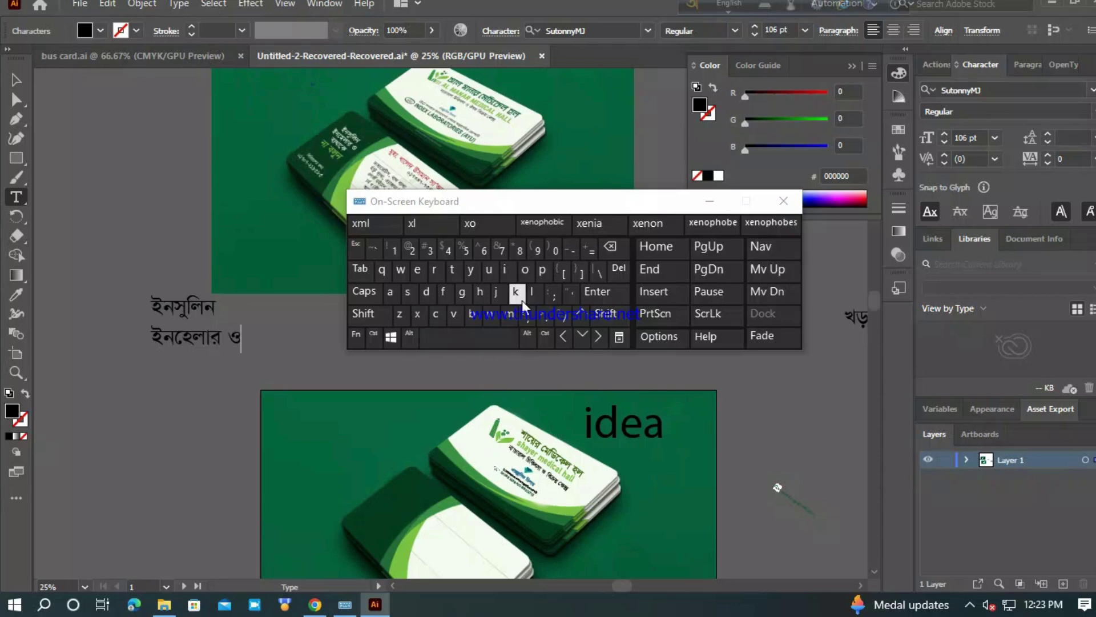
Add a third line reading "ব্যথাকে" to the same text object, correcting the mistyped conjunct after "ব".
left_click(605, 292)
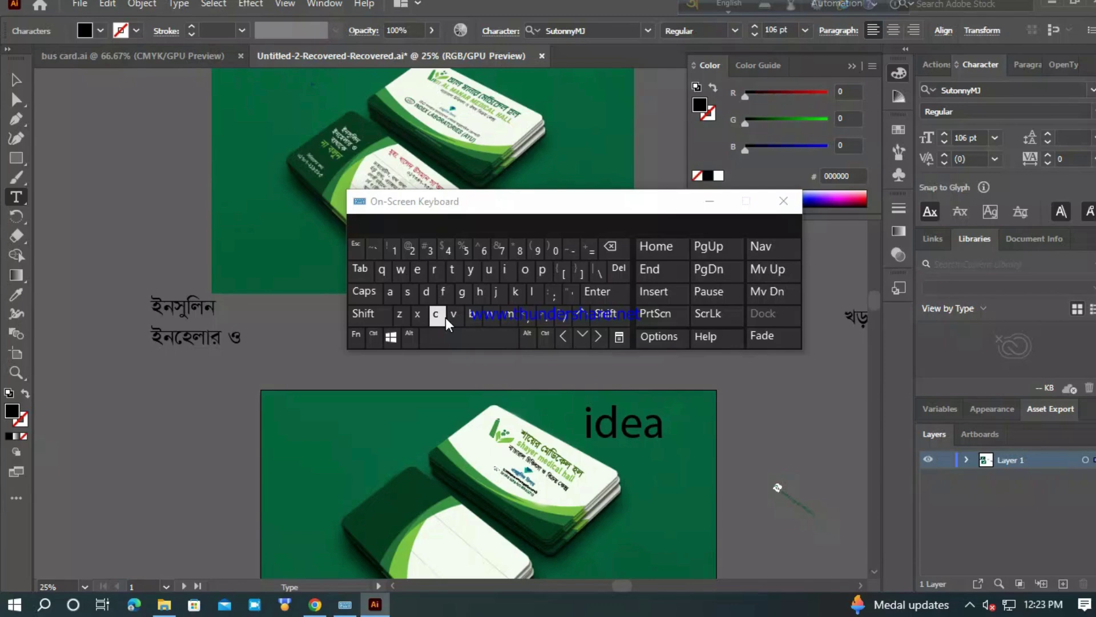
left_click(480, 294)
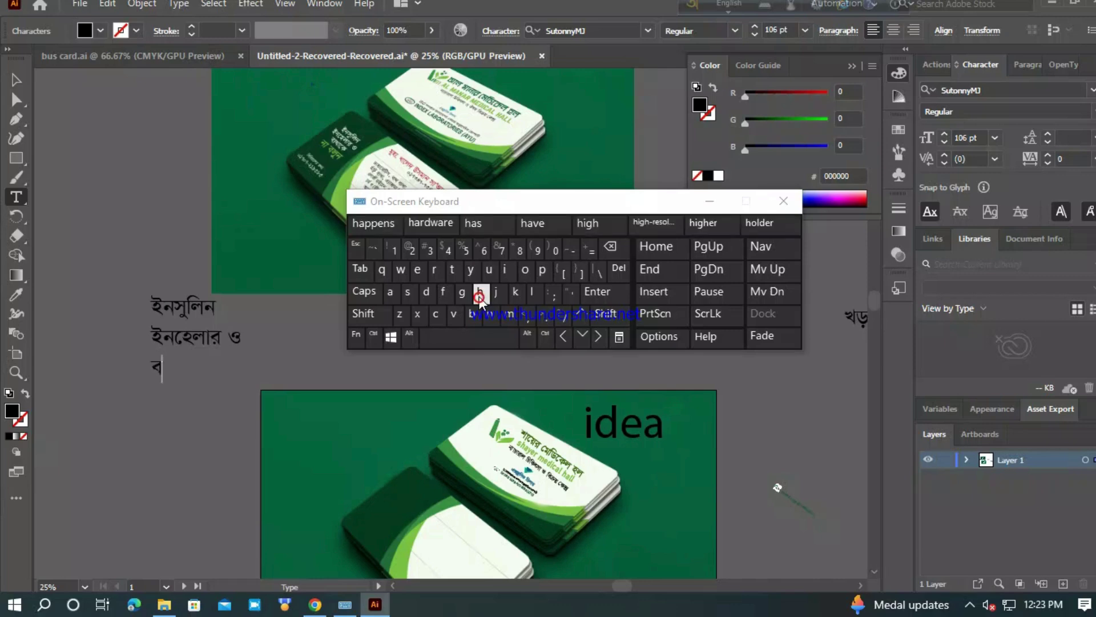
left_click(402, 315)
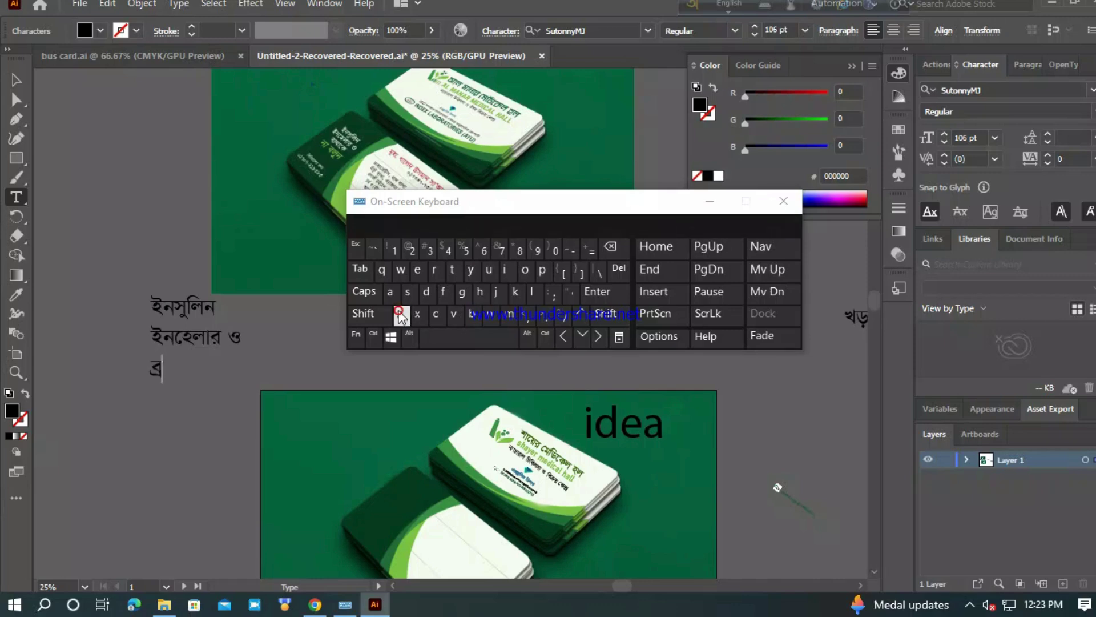
left_click(608, 257)
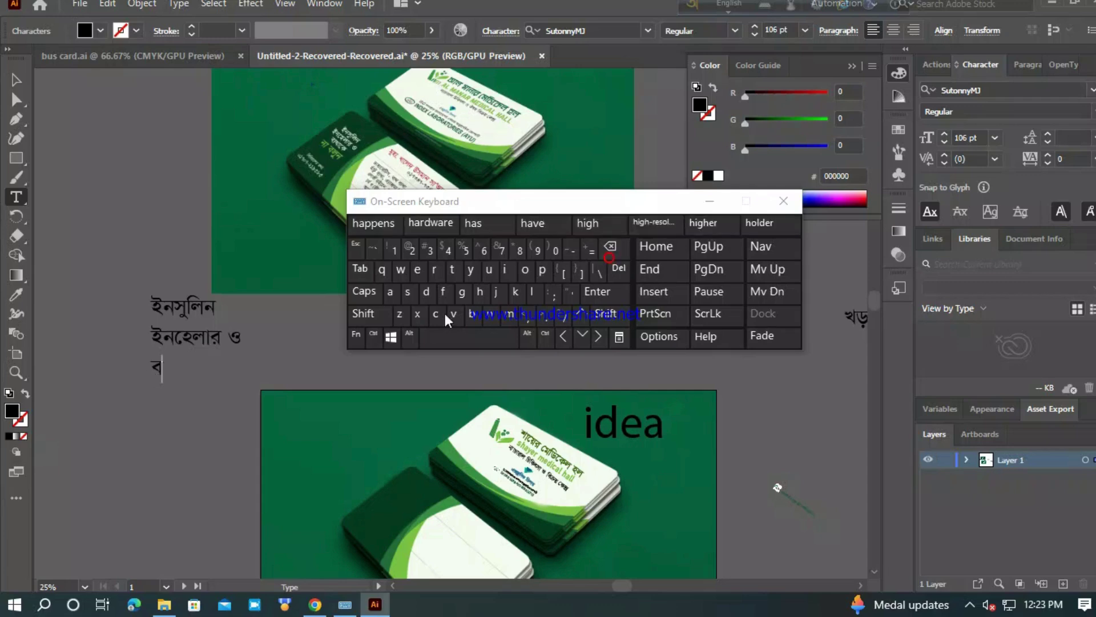
left_click(351, 316)
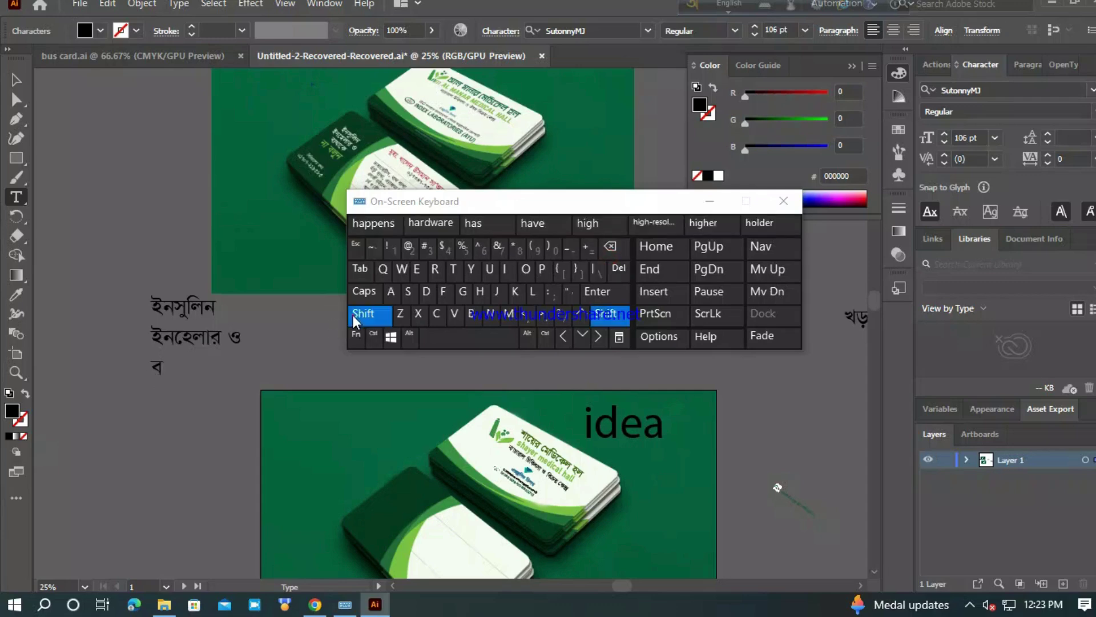
left_click(399, 316)
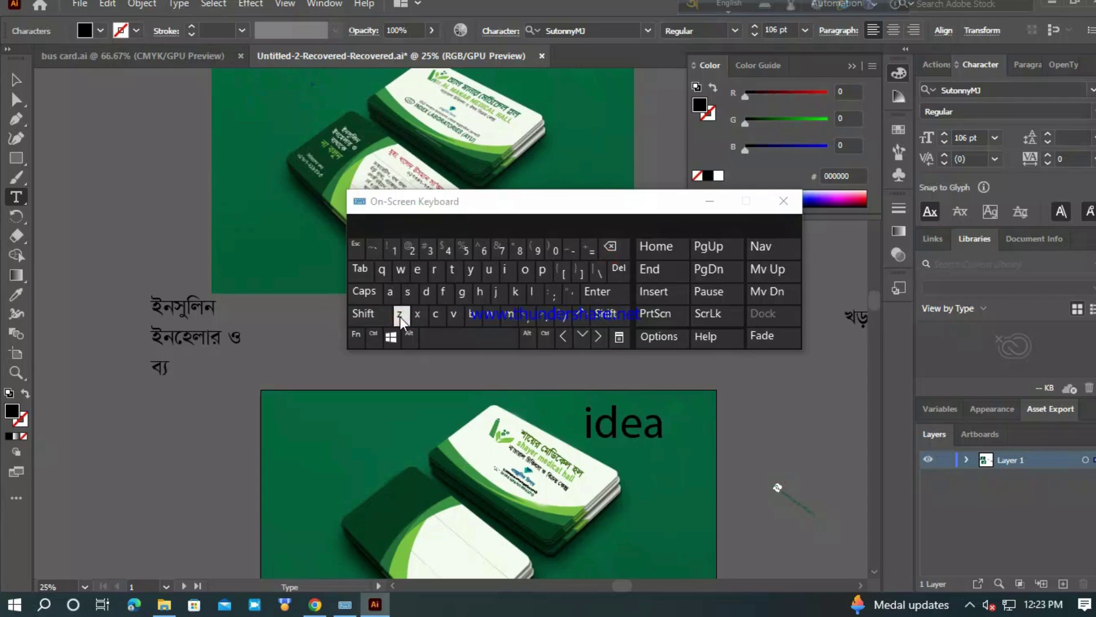
left_click(365, 321)
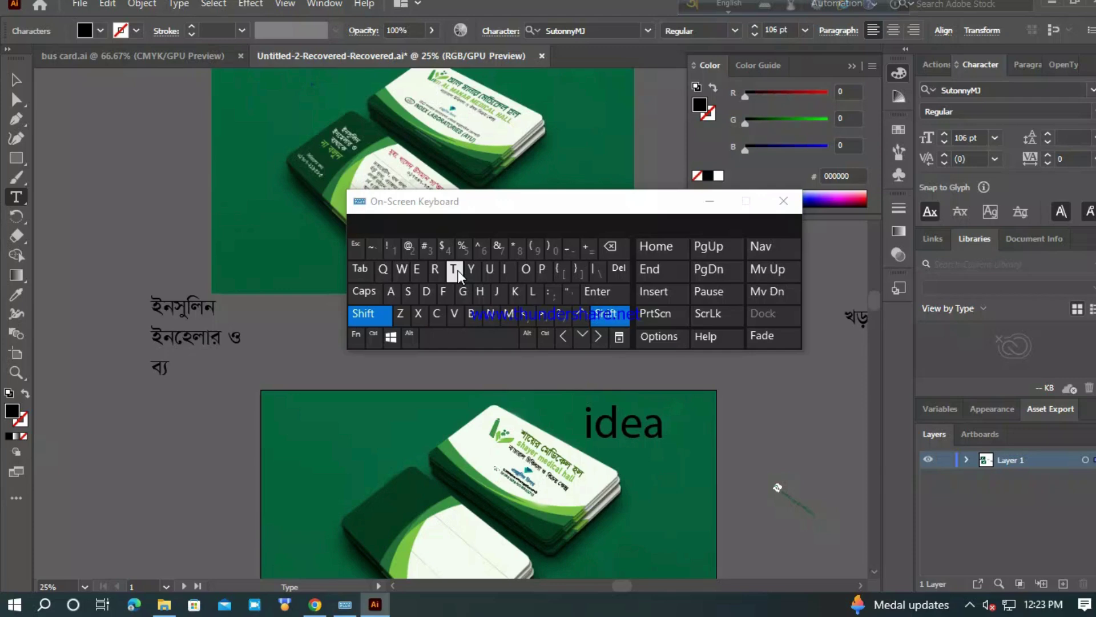
left_click(513, 292)
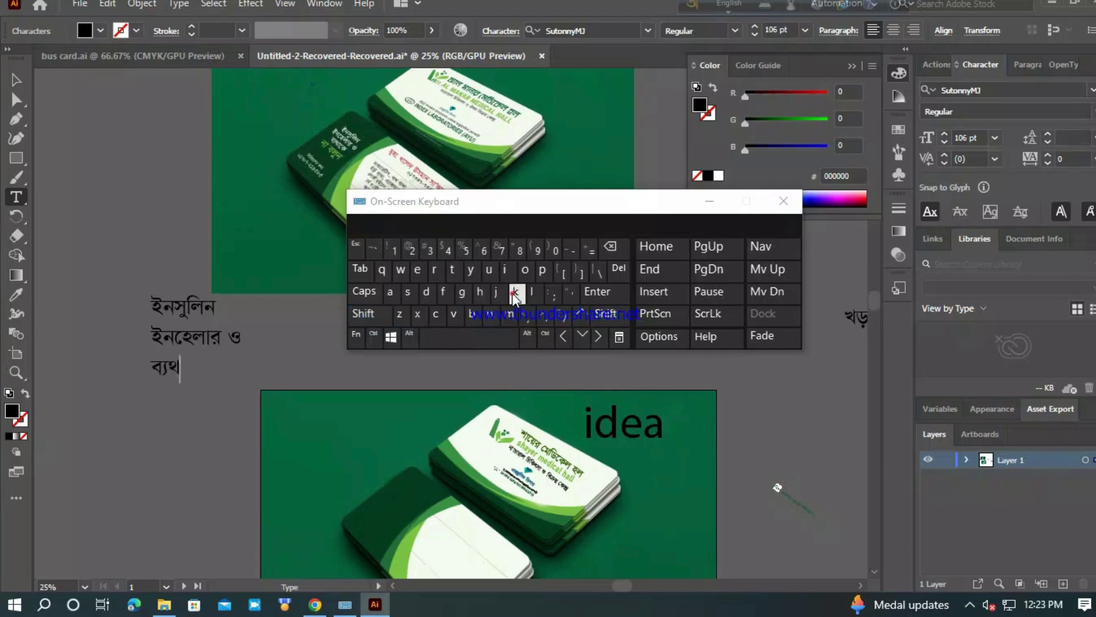
left_click(461, 294)
left_click(435, 318)
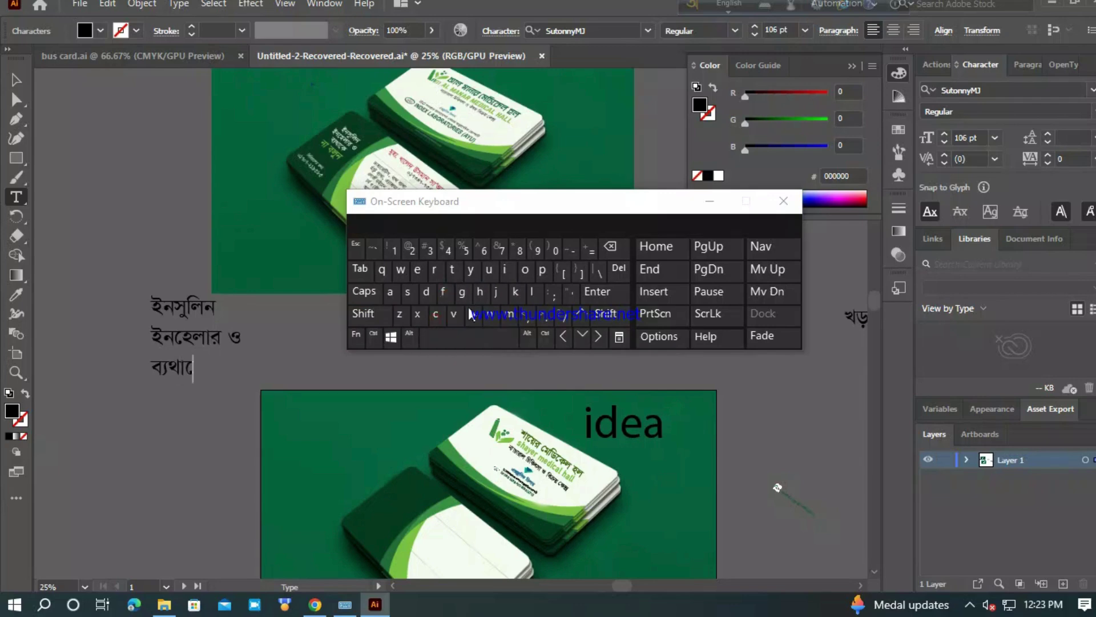
left_click(497, 295)
Start a fourth line in the text object with "না ব".
left_click(598, 295)
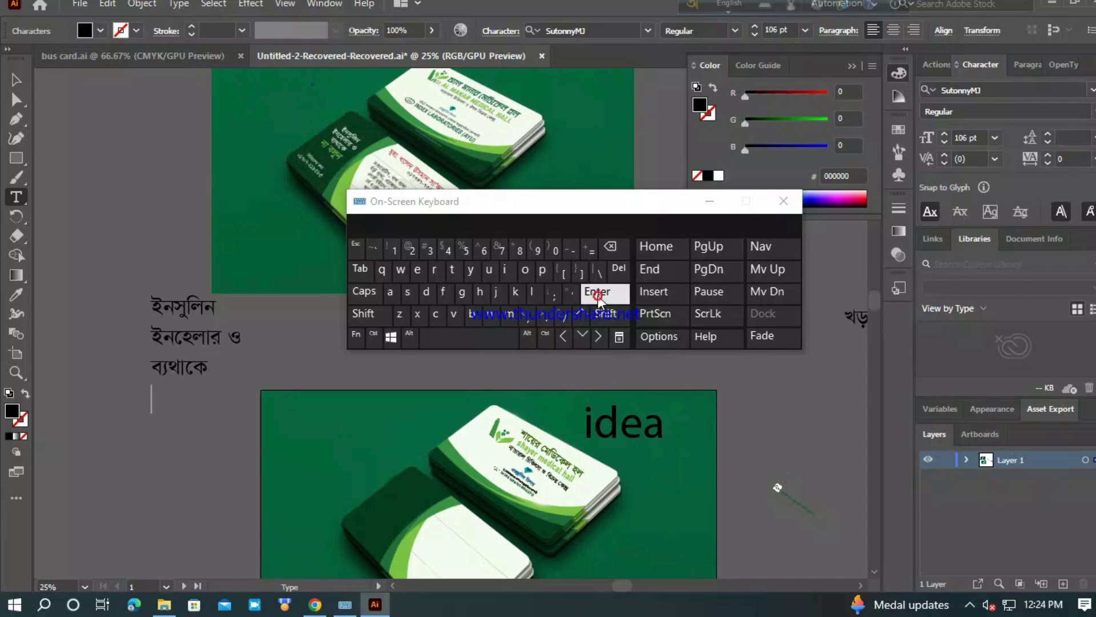
left_click(474, 316)
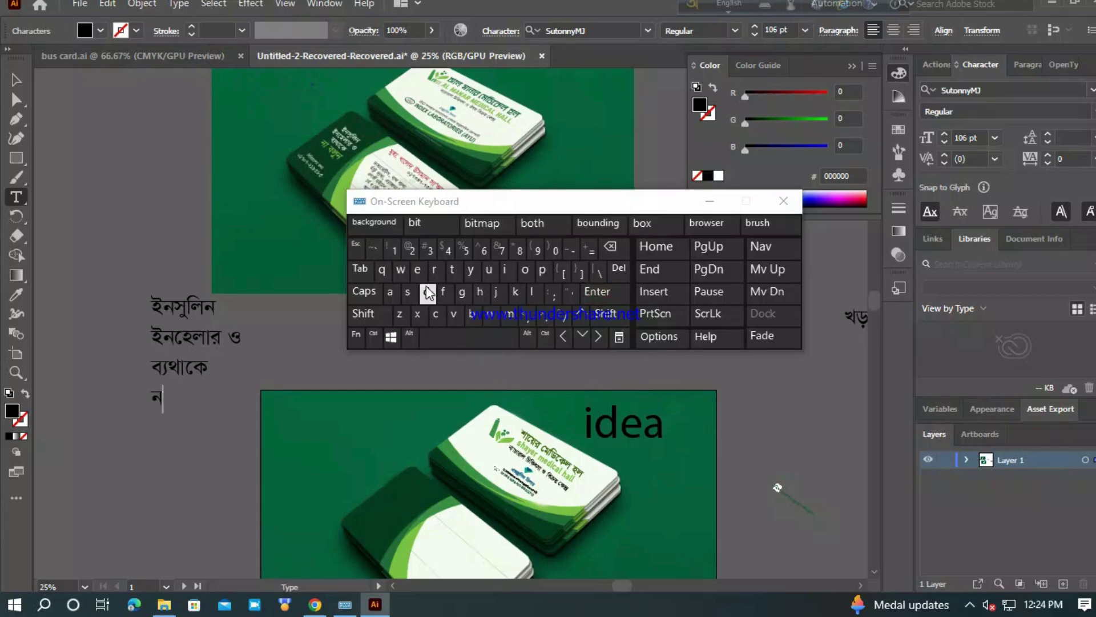
left_click(451, 293)
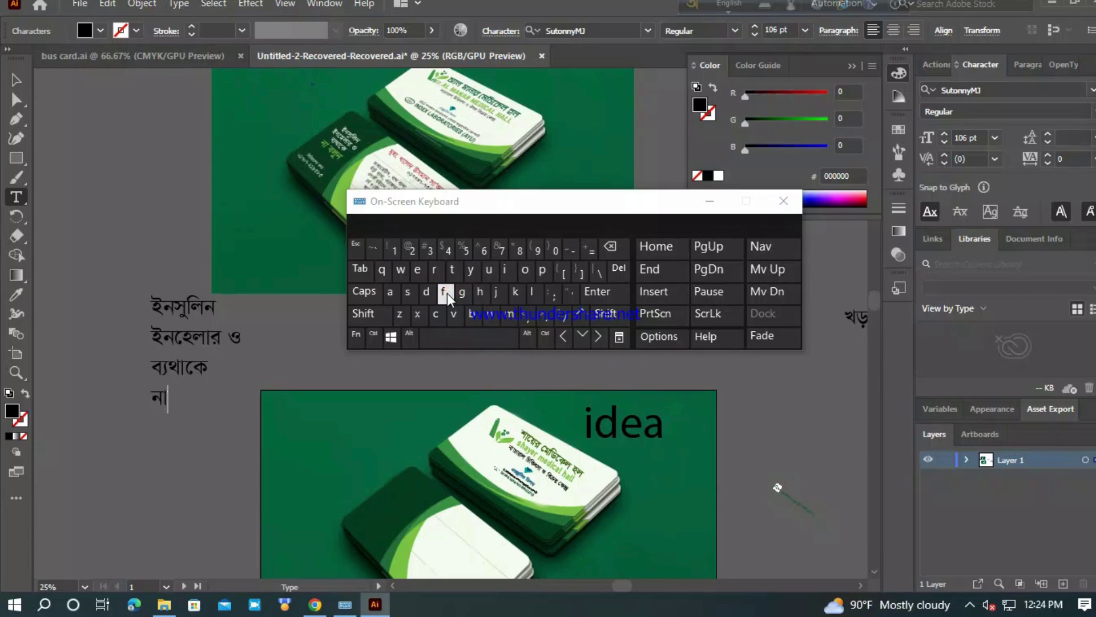
left_click(477, 299)
left_click(613, 249)
left_click(368, 313)
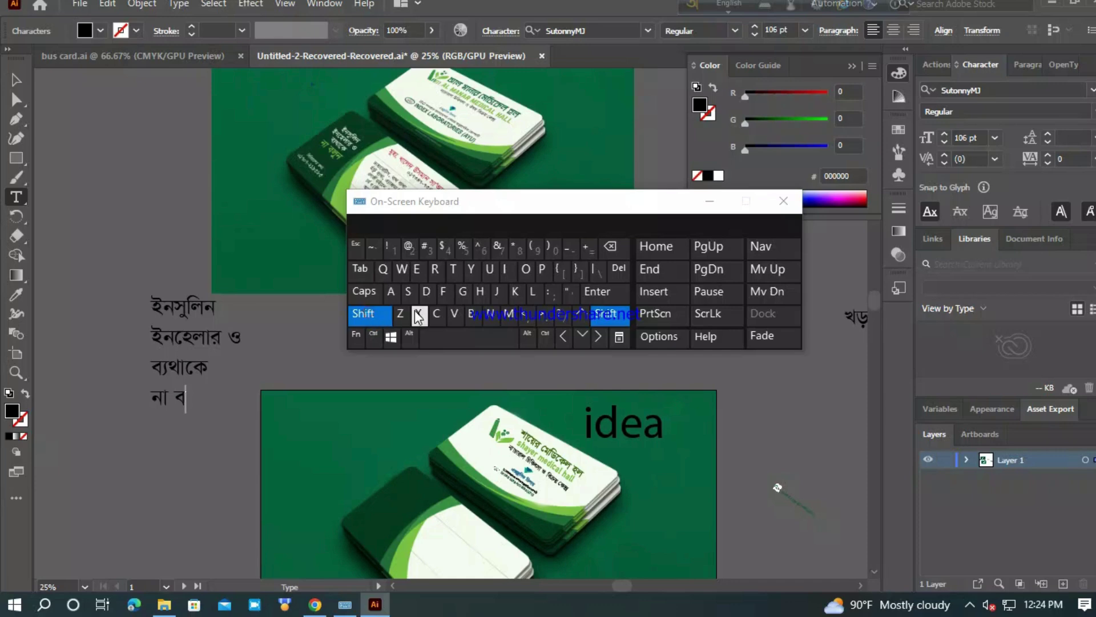
left_click(453, 318)
left_click(454, 315)
left_click(611, 248)
left_click(611, 249)
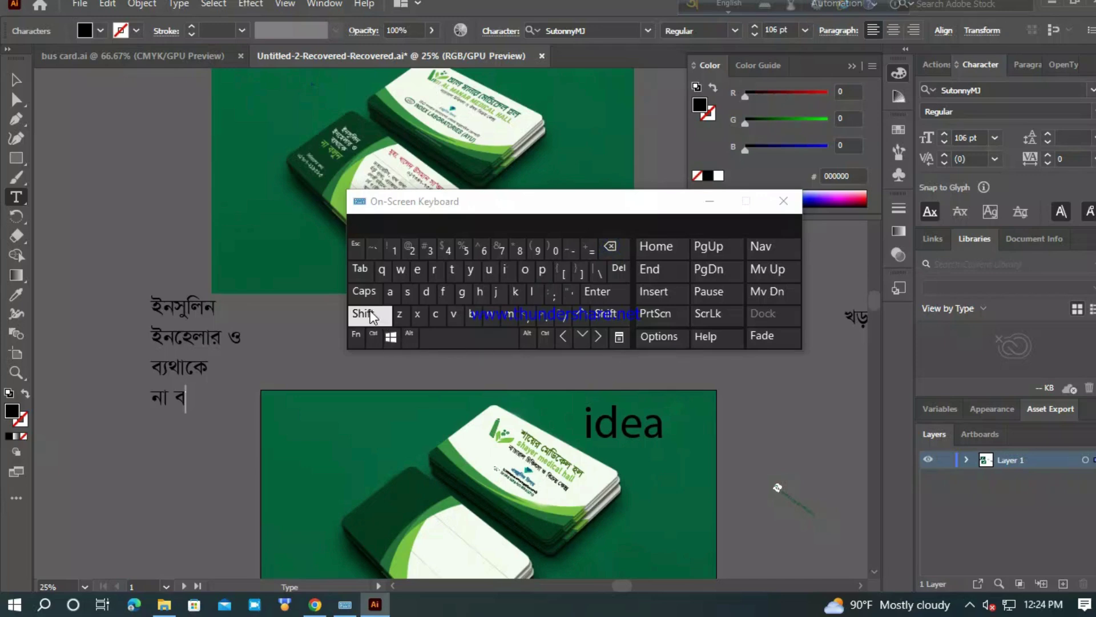
left_click(459, 314)
left_click(610, 247)
left_click(455, 315)
left_click(619, 247)
Complete the fourth line as "না বলুন" and put the on-screen keyboard away.
left_click(370, 317)
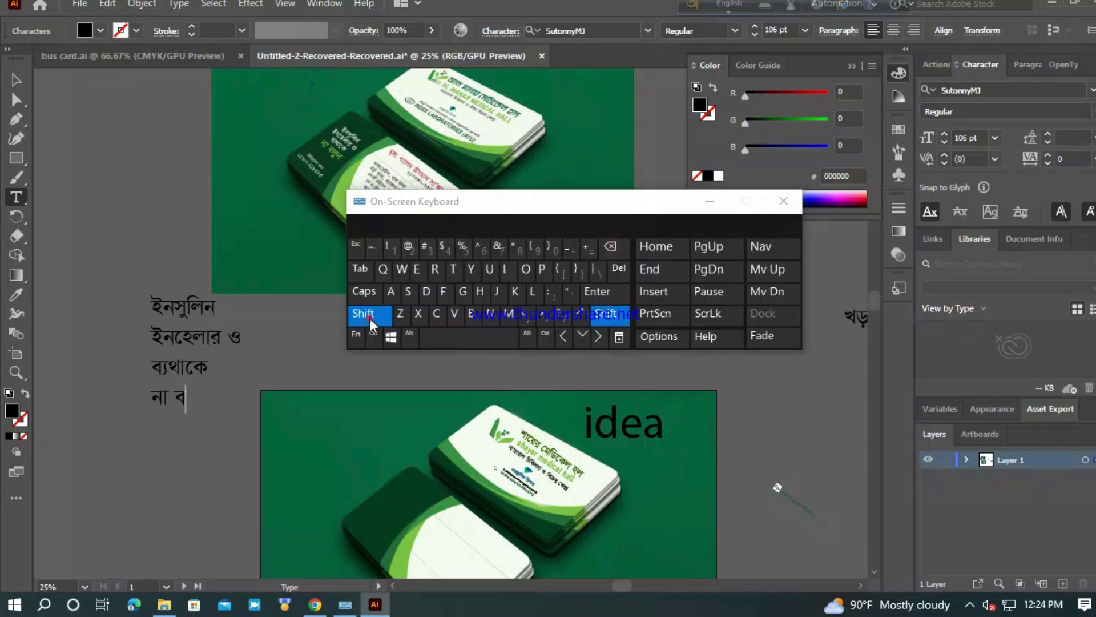
left_click(457, 315)
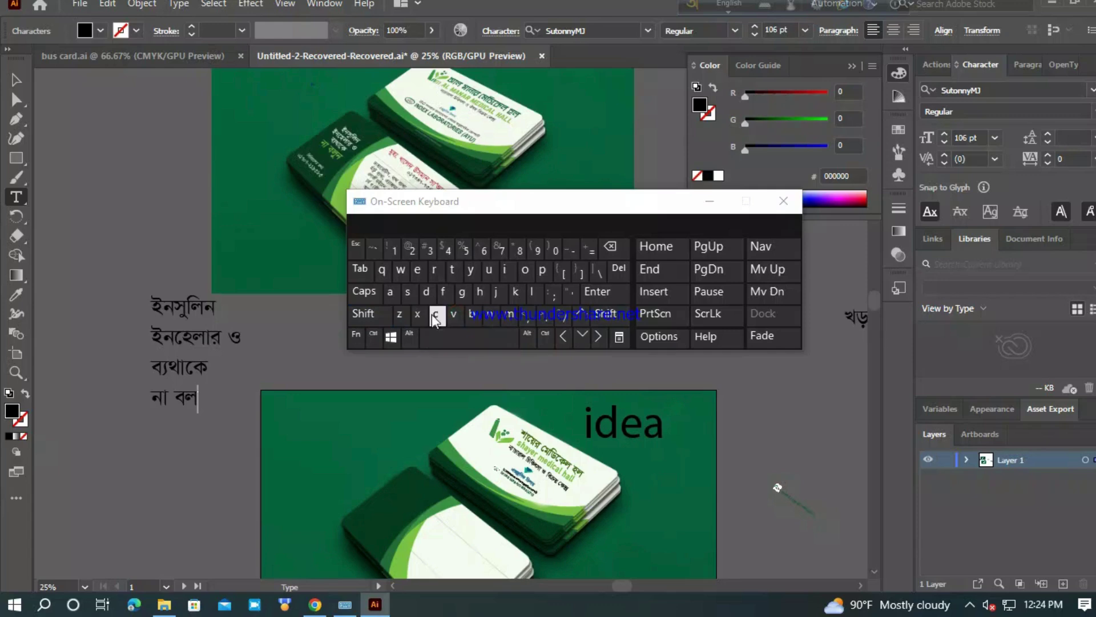
left_click(408, 294)
left_click(474, 314)
left_click(711, 206)
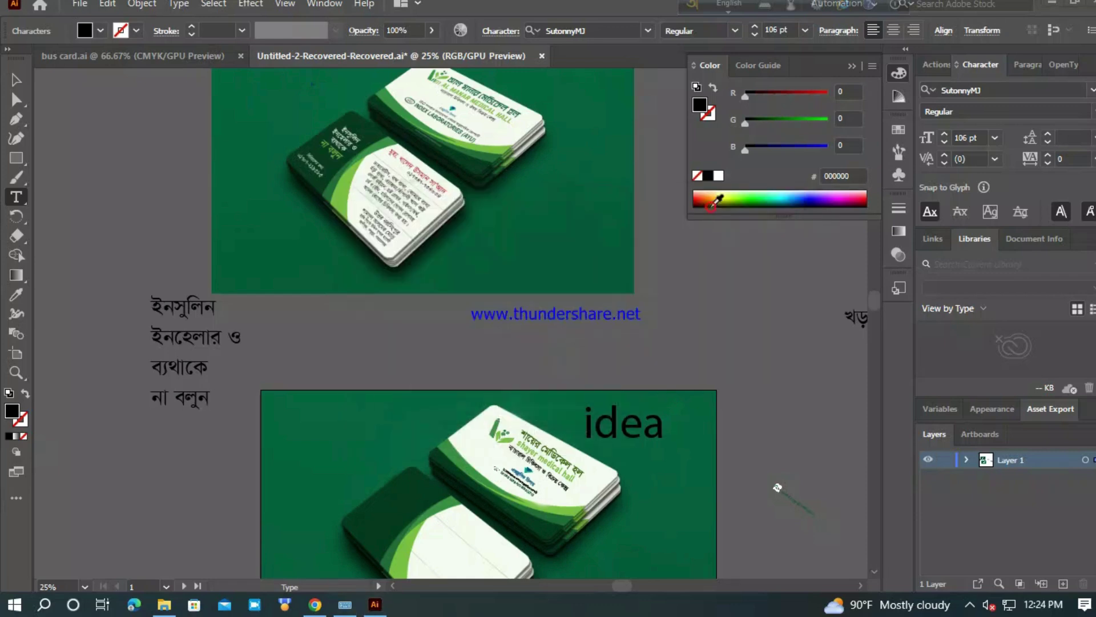
Recolour the first three text lines with the near-white E3EFE5 sampled from the lettering on the reference card's dark green area.
left_click(16, 80)
double_click(159, 308)
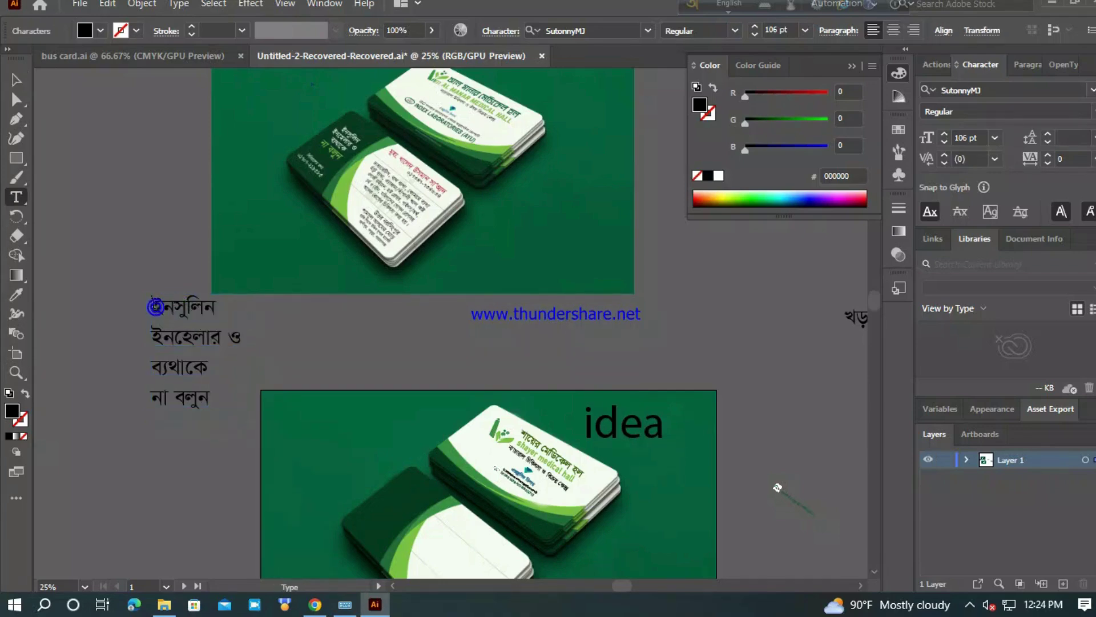
left_click_drag(175, 308, 235, 363)
triple_click(155, 307)
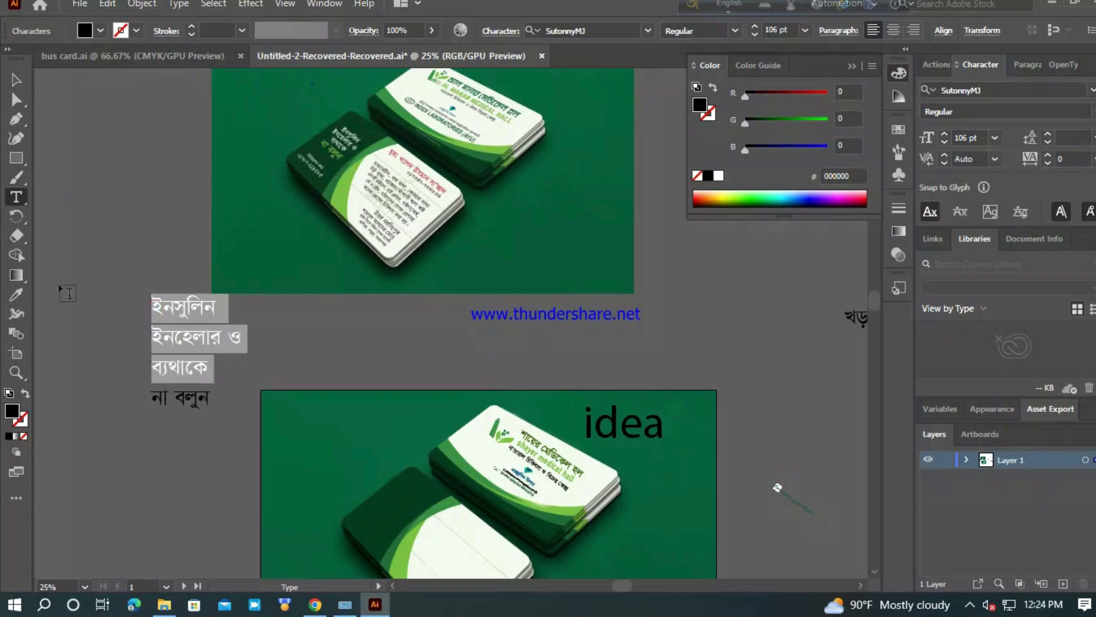
left_click(16, 294)
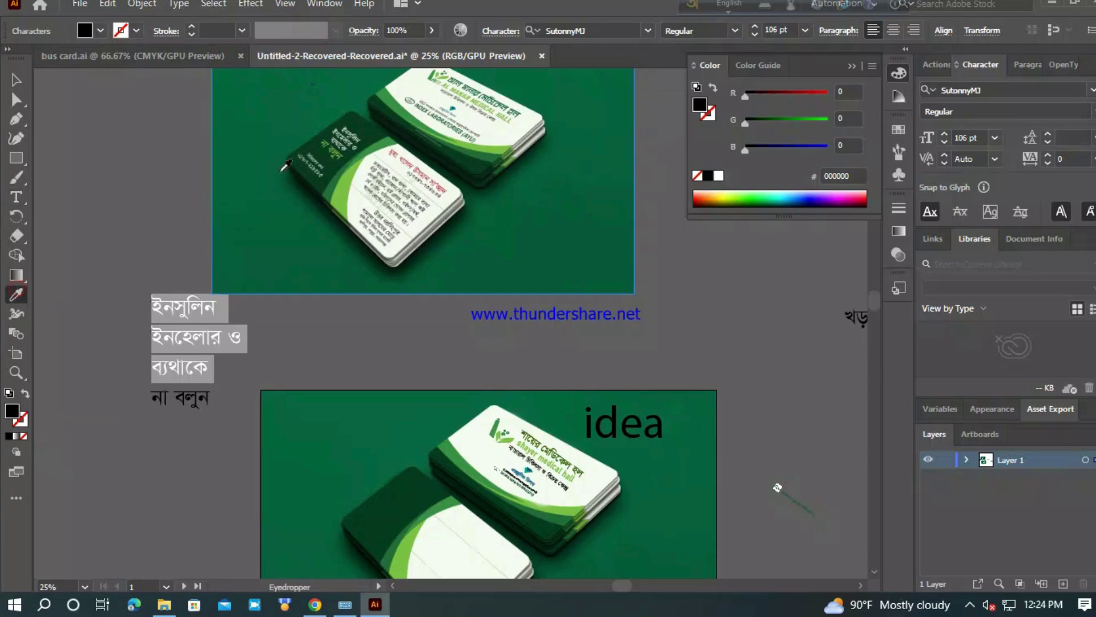
left_click(349, 139)
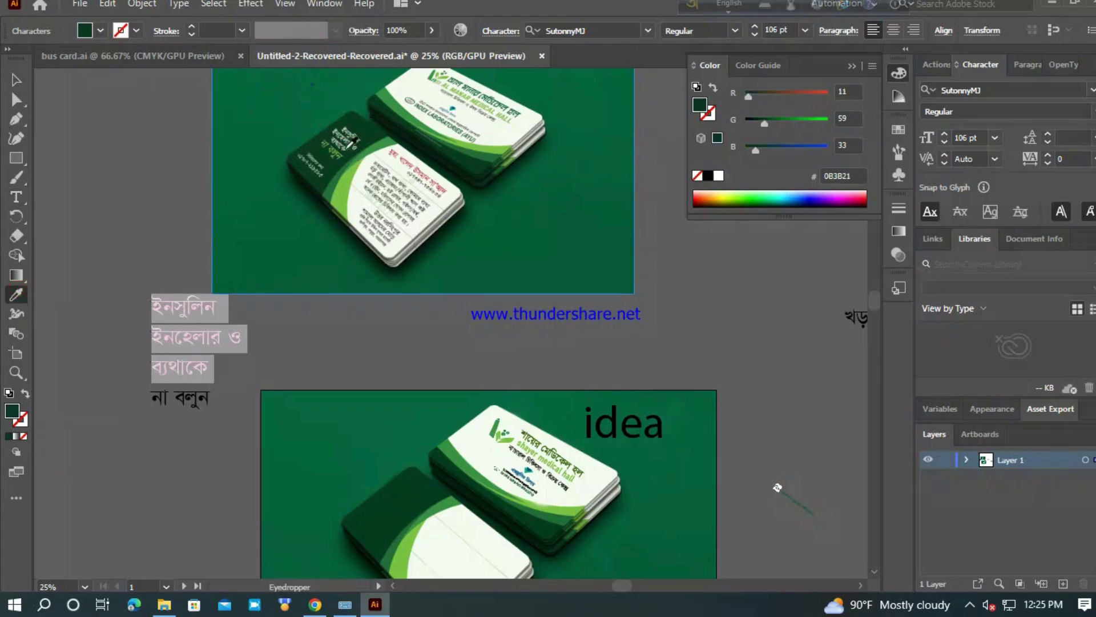
left_click(348, 140)
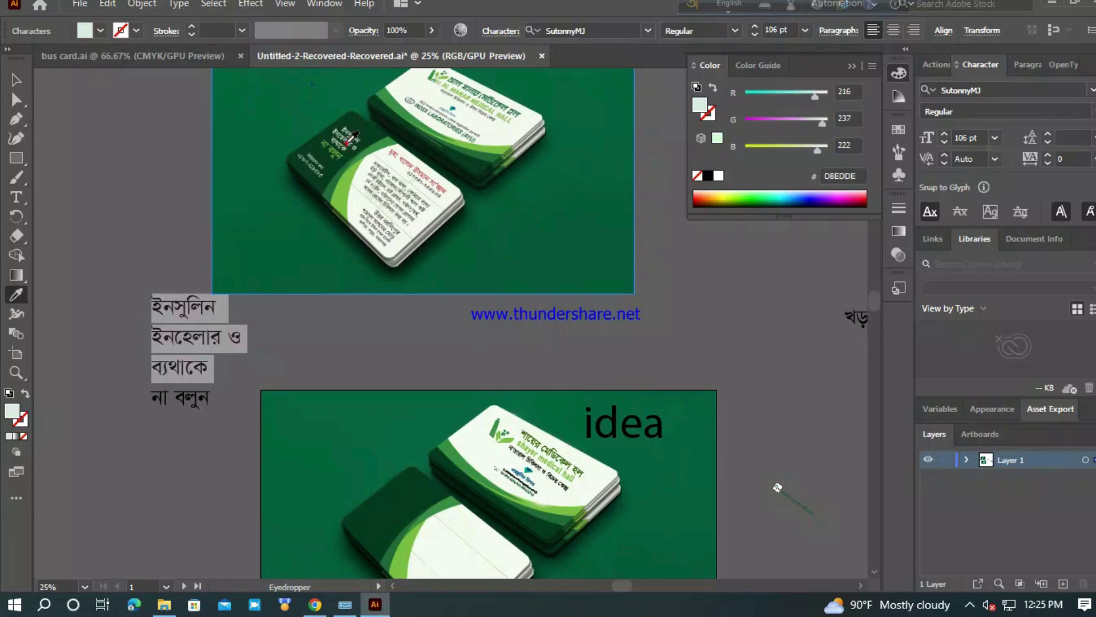
left_click(355, 133)
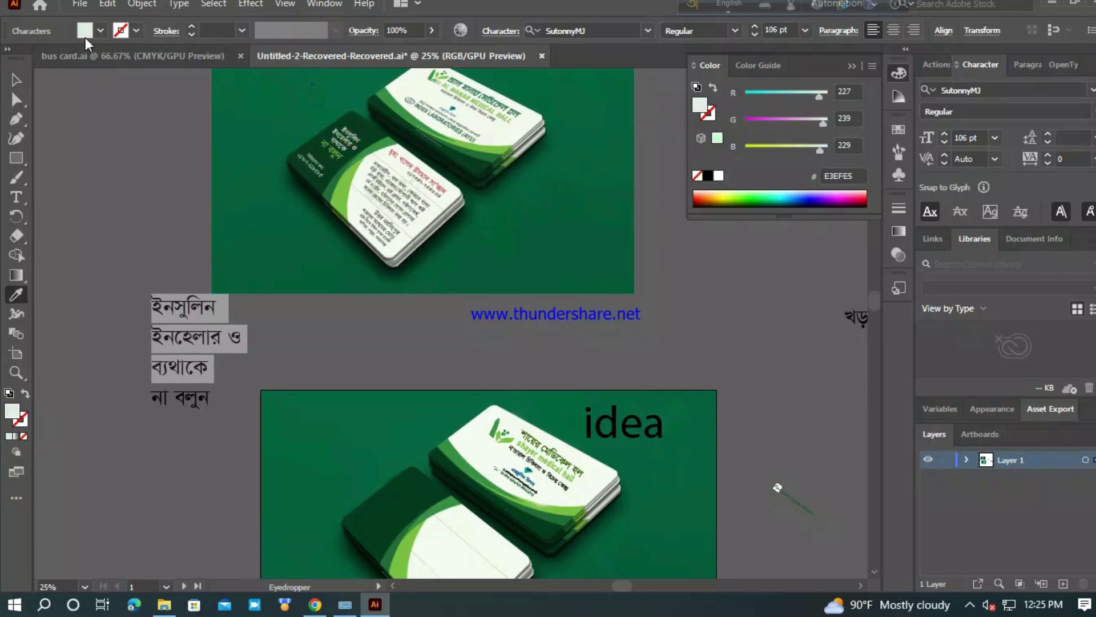
left_click(14, 80)
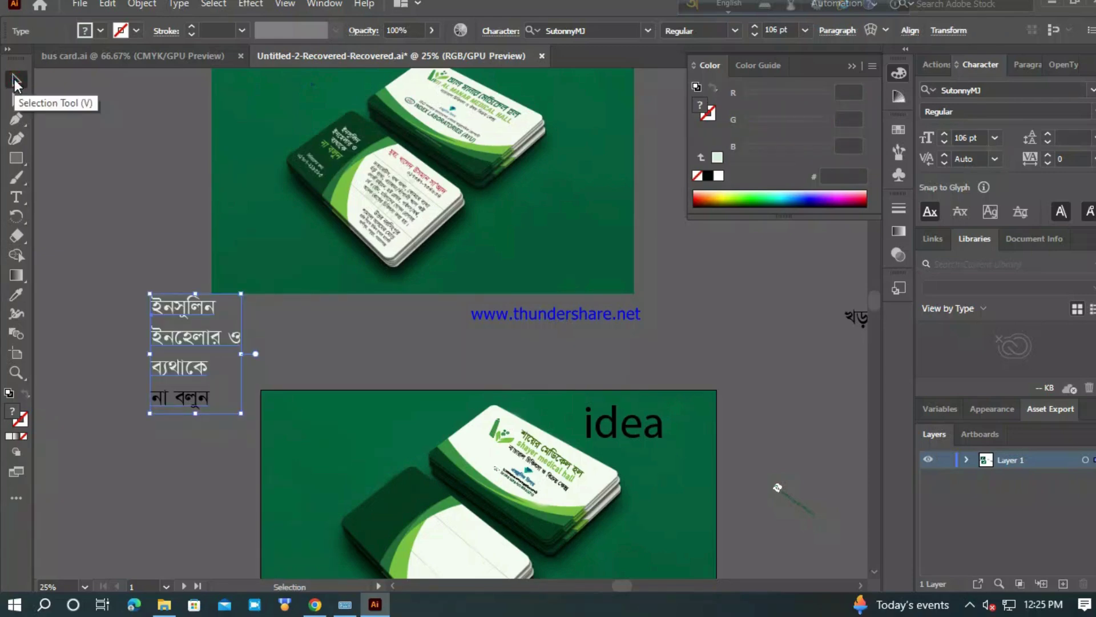
Recolour the fourth text line "না বলুন" with the green 5A9748 sampled from the matching lettering on the reference card.
key("t")
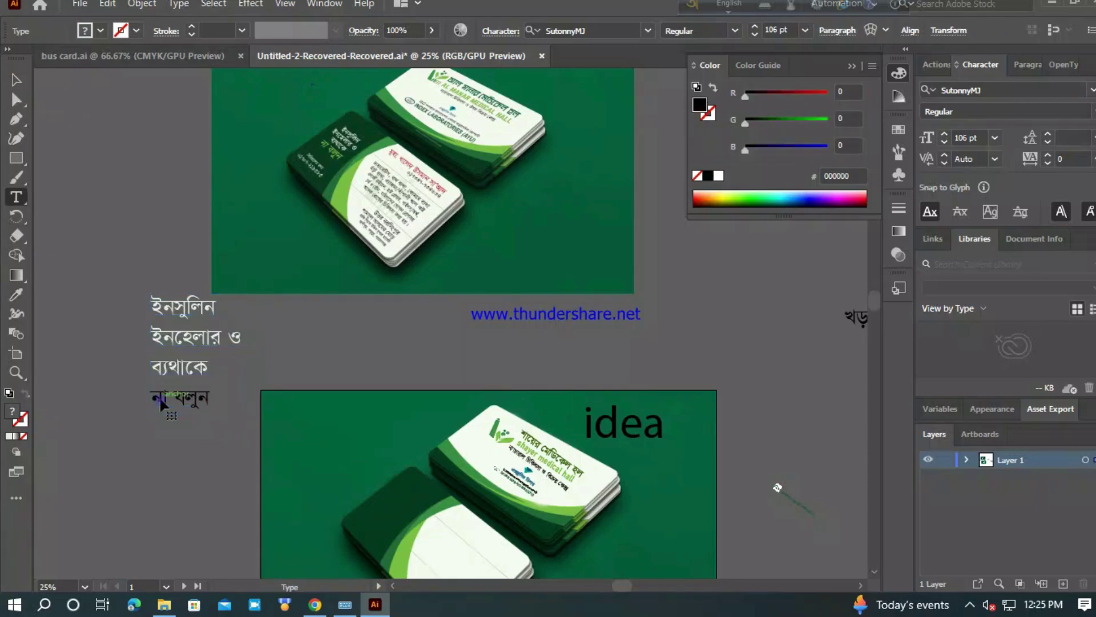
left_click(161, 400)
left_click_drag(151, 400, 187, 395)
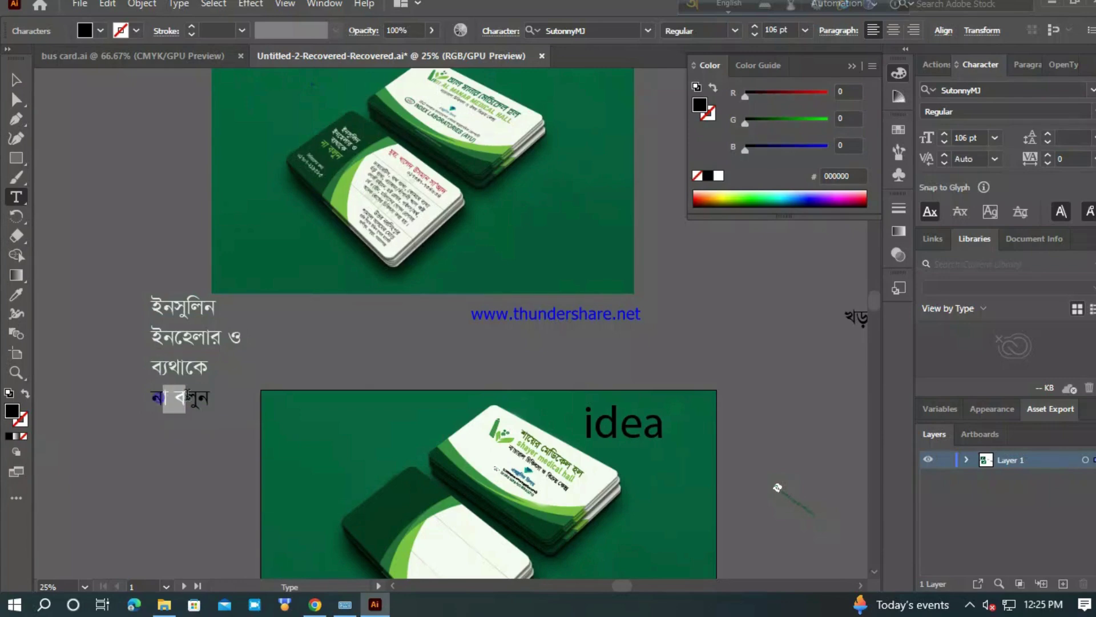
left_click(154, 398)
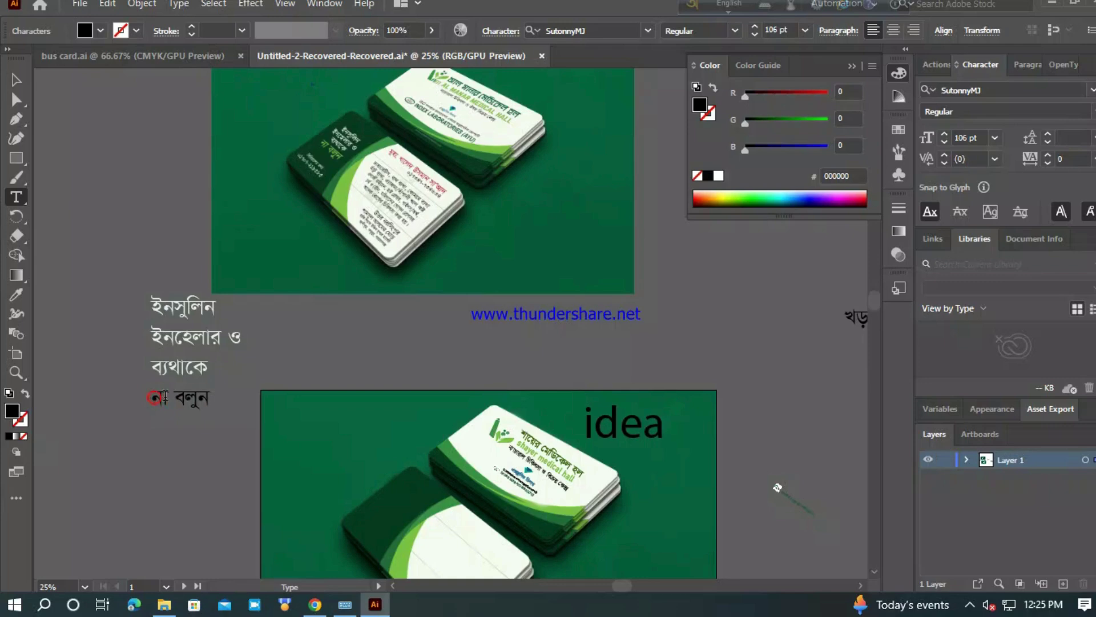
left_click(199, 397)
triple_click(156, 395)
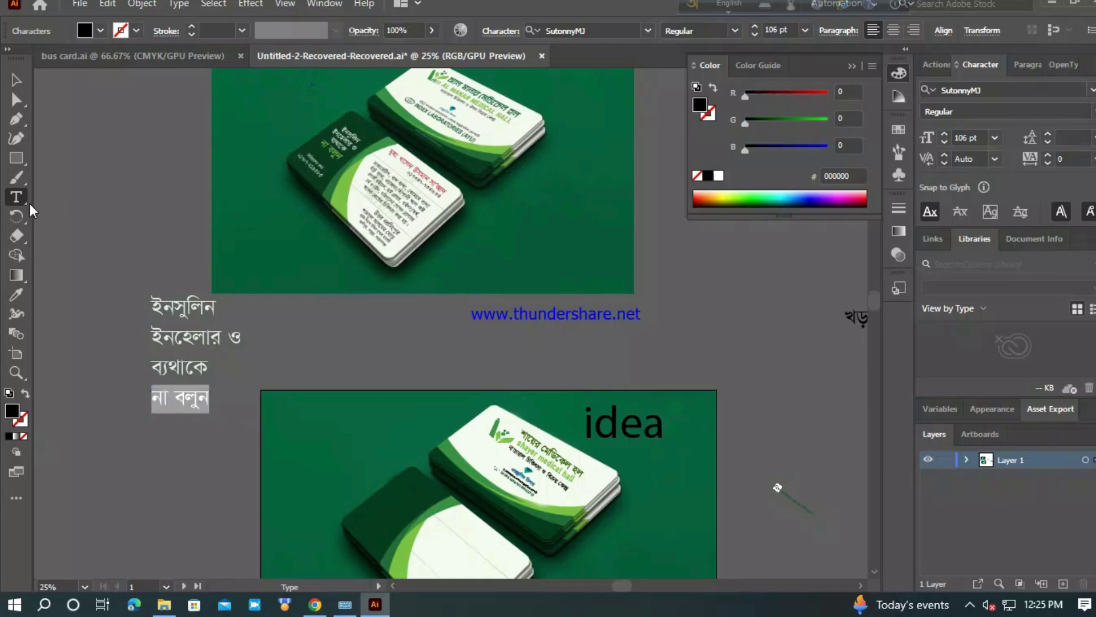
left_click(12, 294)
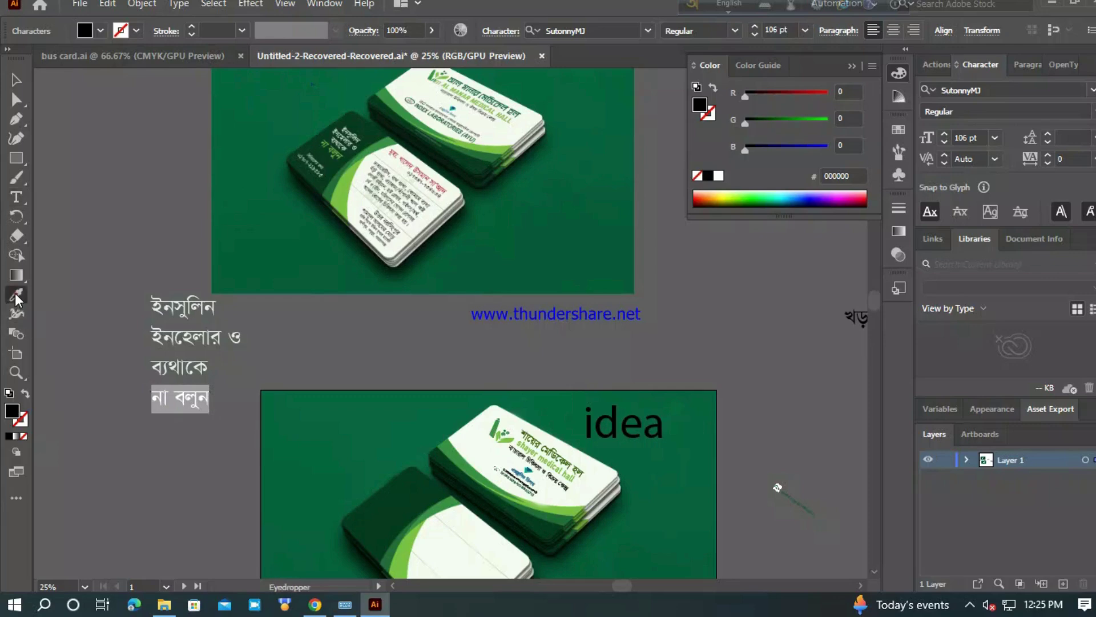
left_click(339, 150)
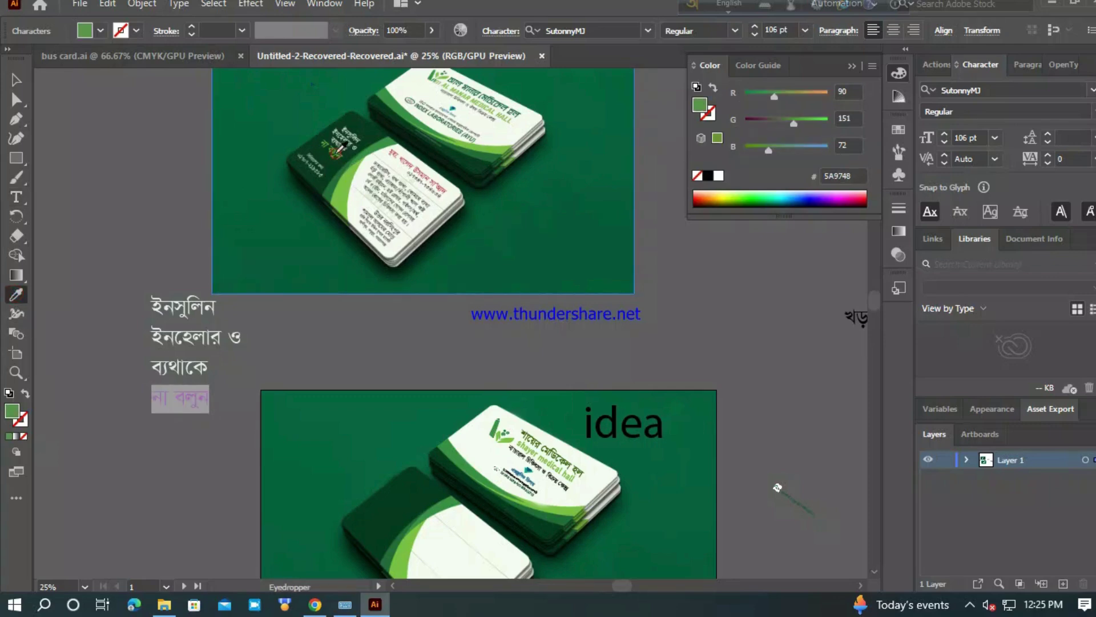
left_click(15, 81)
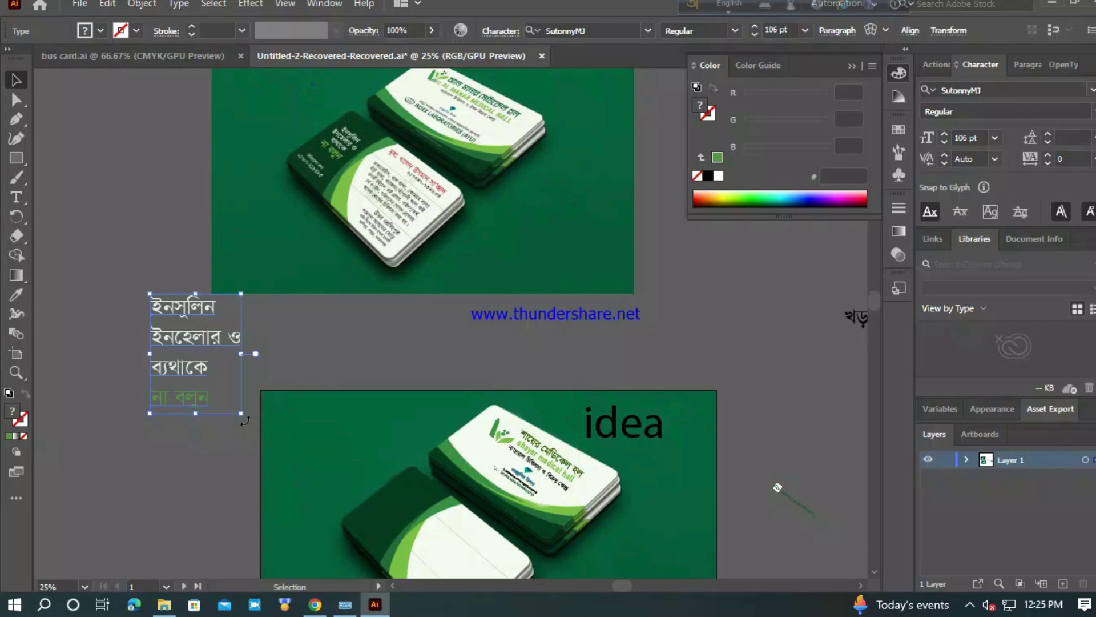
Rotate the four-line slogan clockwise and move it onto the green mockup background beside the blank back card.
left_click_drag(243, 421, 217, 427)
left_click_drag(184, 328, 319, 426)
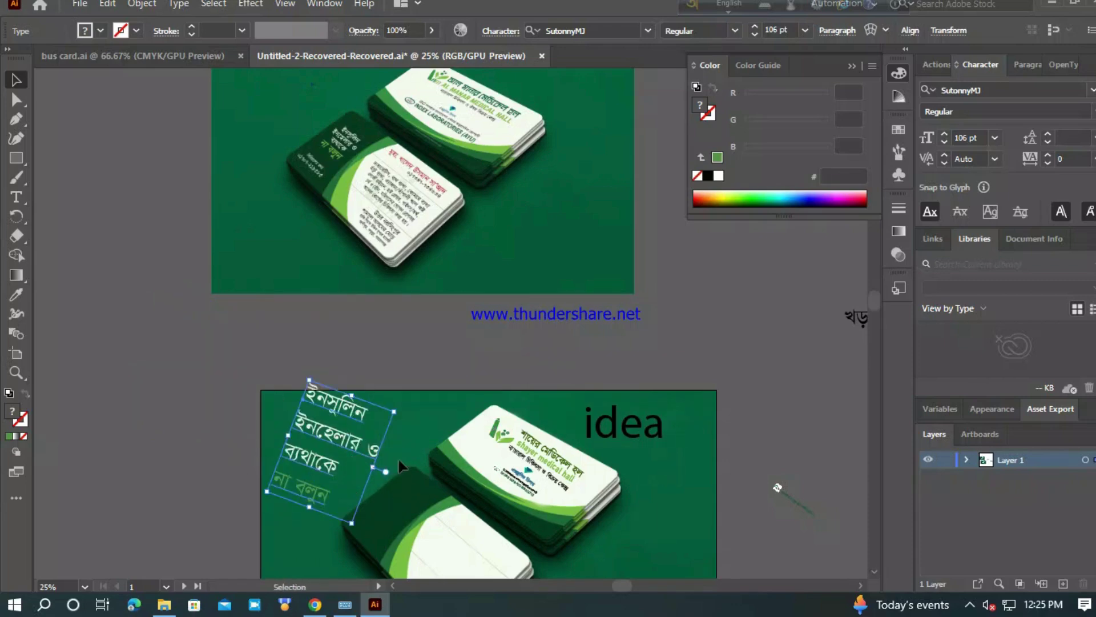
scroll(412, 510, "up", 2)
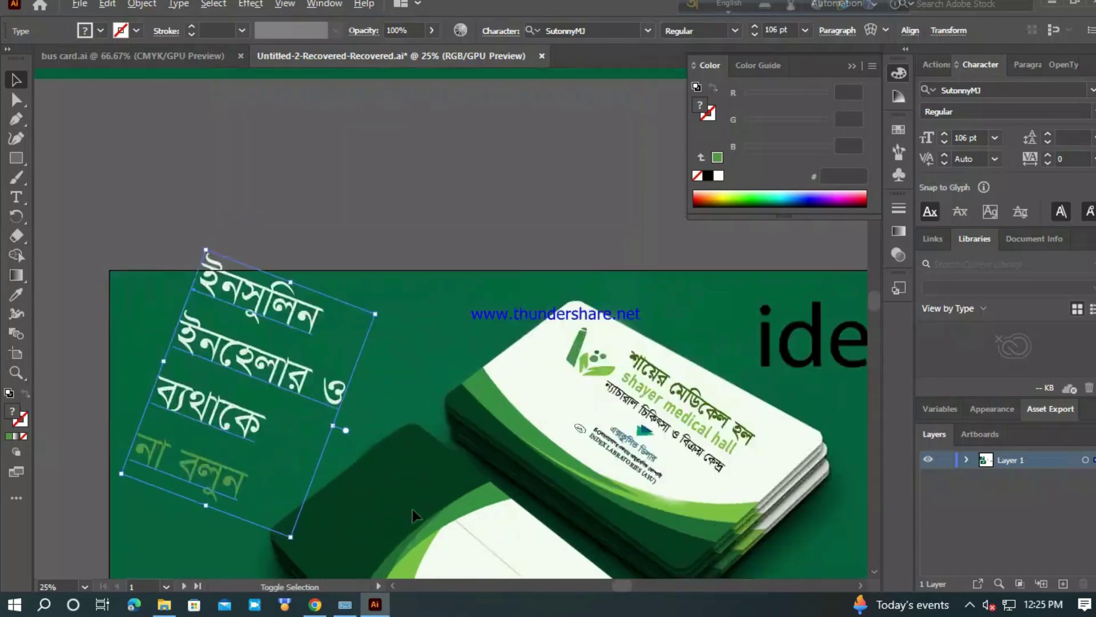
scroll(412, 509, "up", 1)
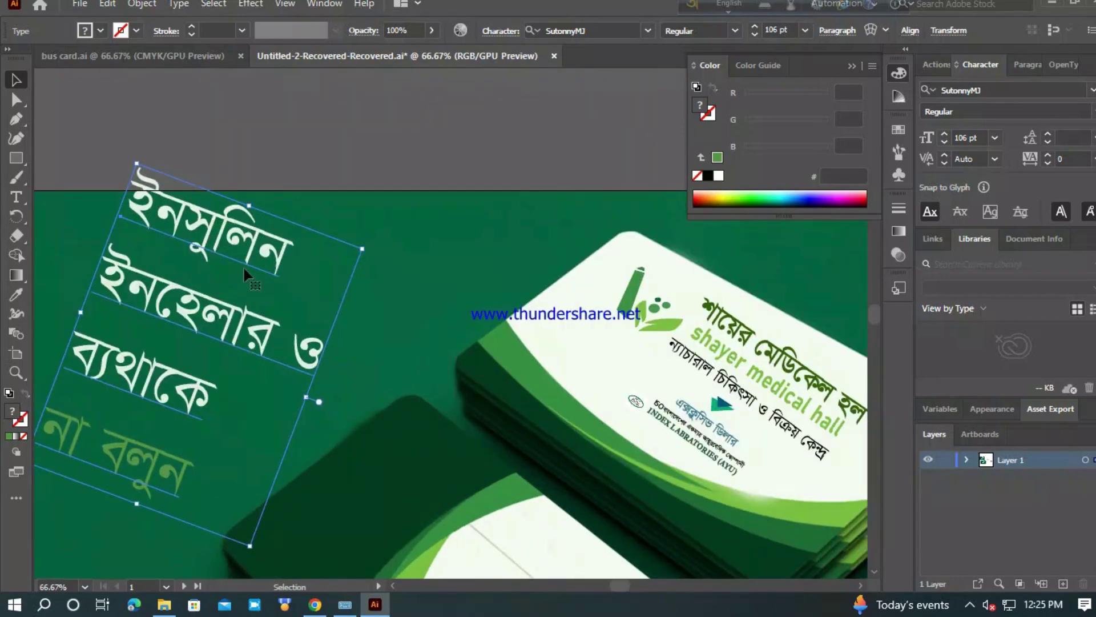
left_click(212, 234)
left_click_drag(236, 272, 270, 324)
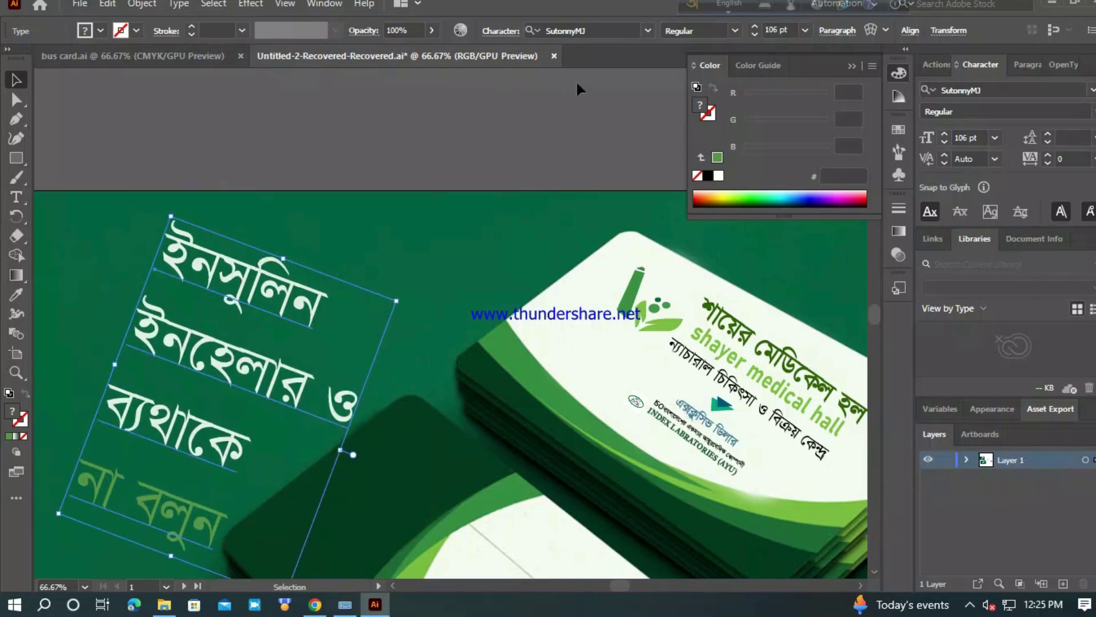
Set the slogan's font size to 51 pt, then rotate and place it on the back card's dark green area.
left_click_drag(756, 36, 756, 36)
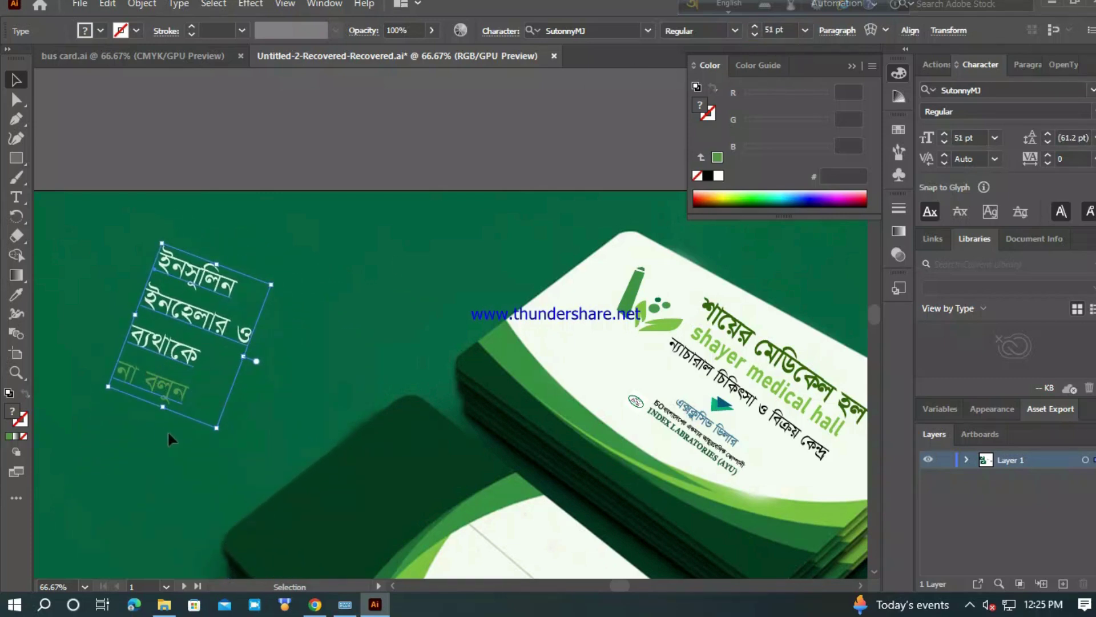
left_click_drag(229, 432, 176, 446)
left_click_drag(218, 335, 383, 483)
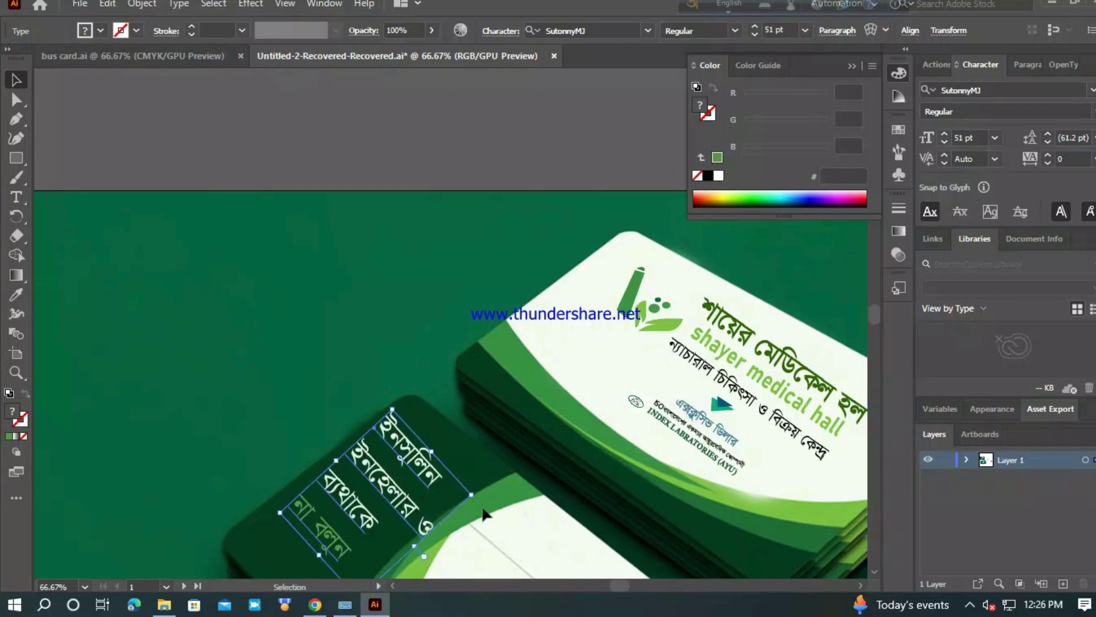
Fine-tune the slogan's rotation to match the tilt of the back card and deselect it.
scroll(481, 496, "down", 1)
scroll(483, 501, "down", 3)
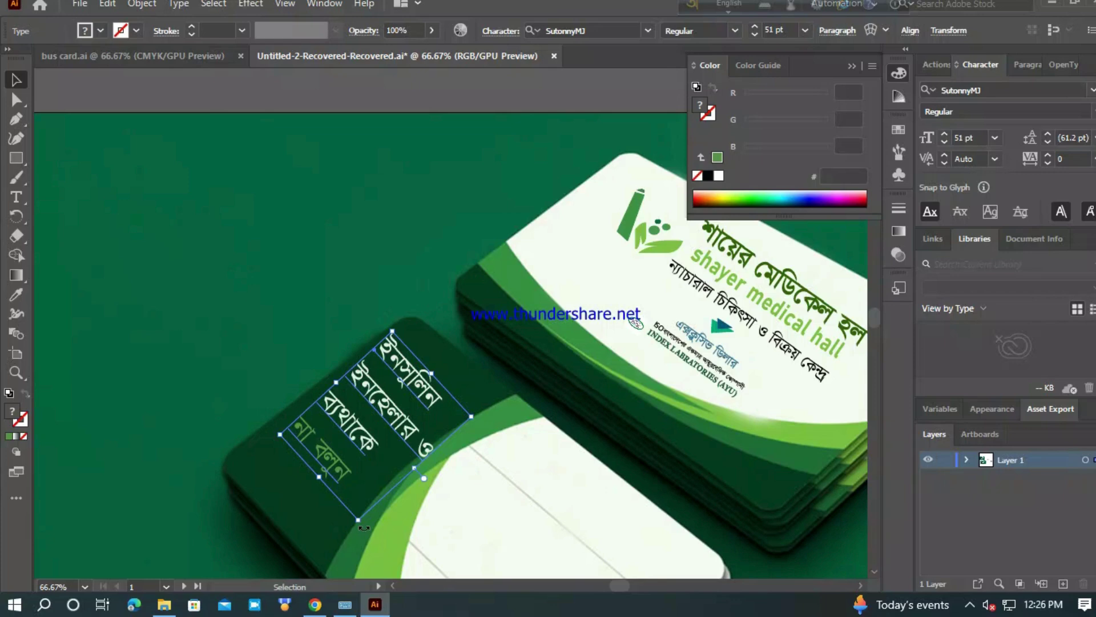
left_click_drag(363, 528, 357, 533)
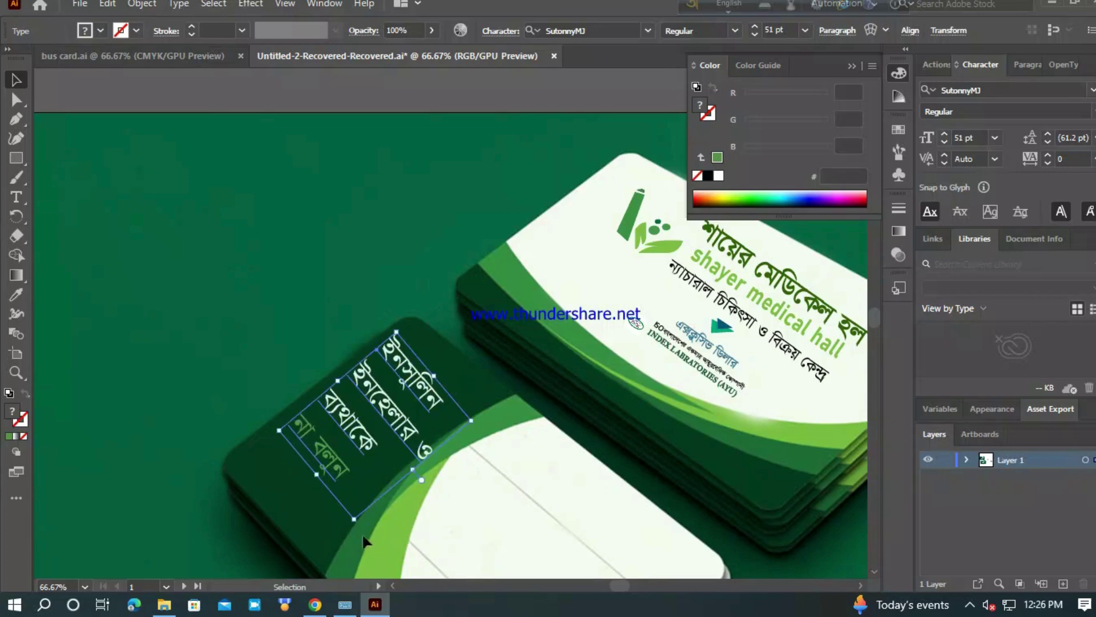
left_click_drag(358, 526, 361, 522)
left_click(464, 451)
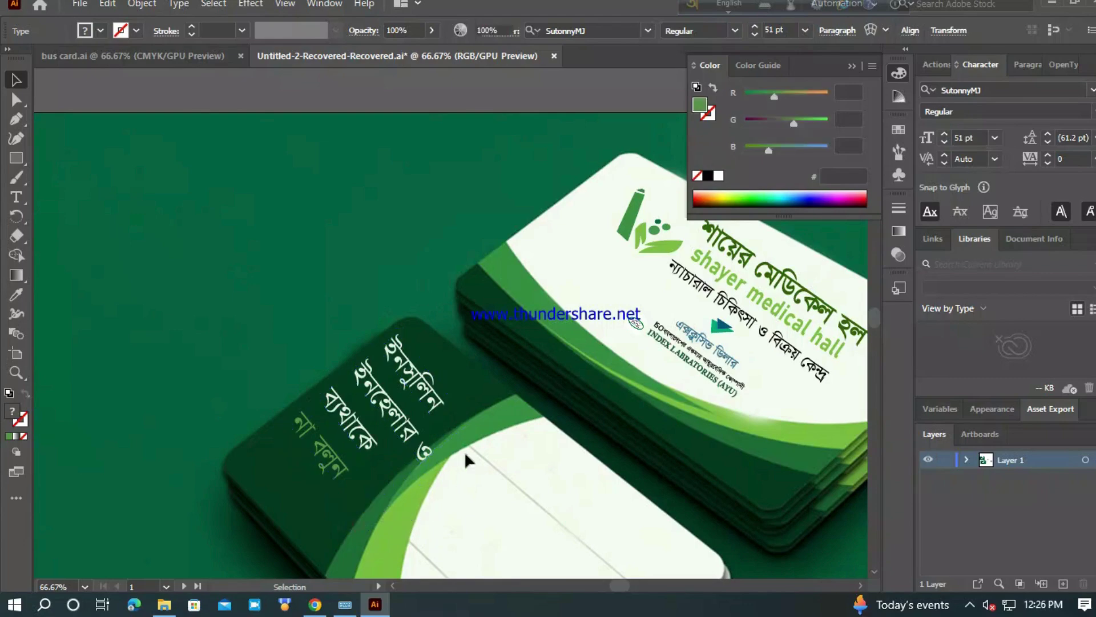
Examine the text layout on the reference card's back and compare it with the slogan placed on the mockup.
scroll(415, 406, "down", 4)
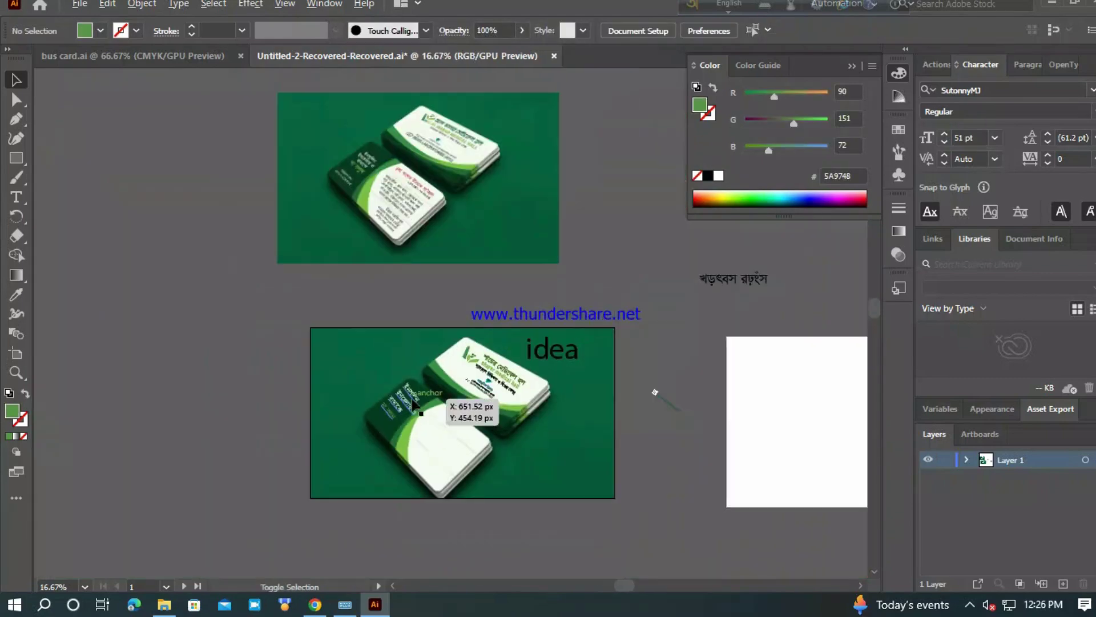
scroll(397, 177, "up", 3)
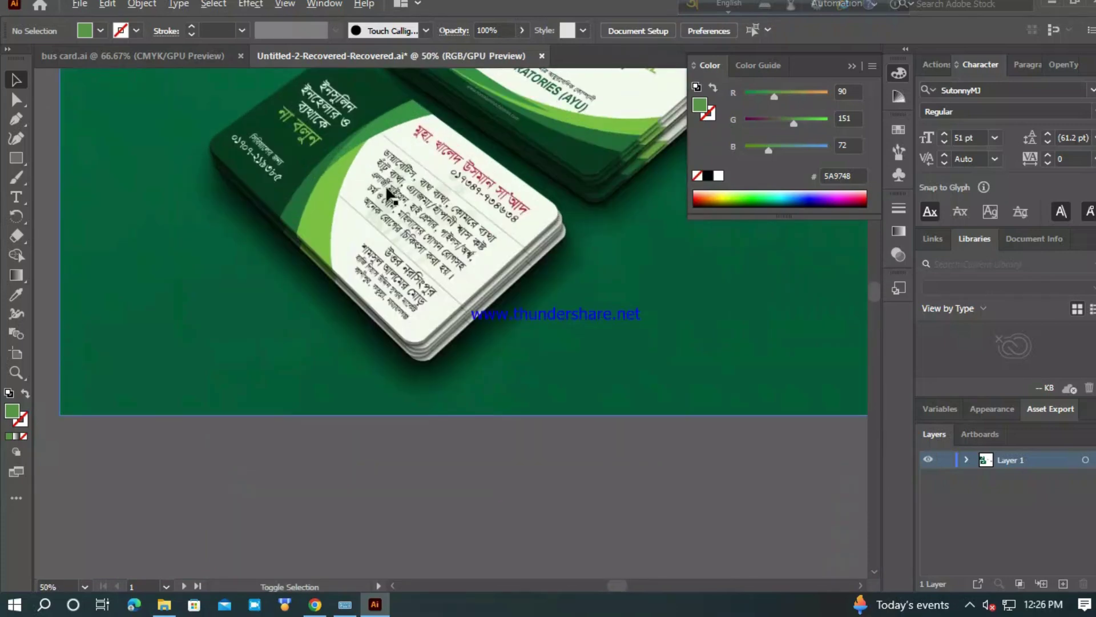
scroll(357, 214, "up", 3)
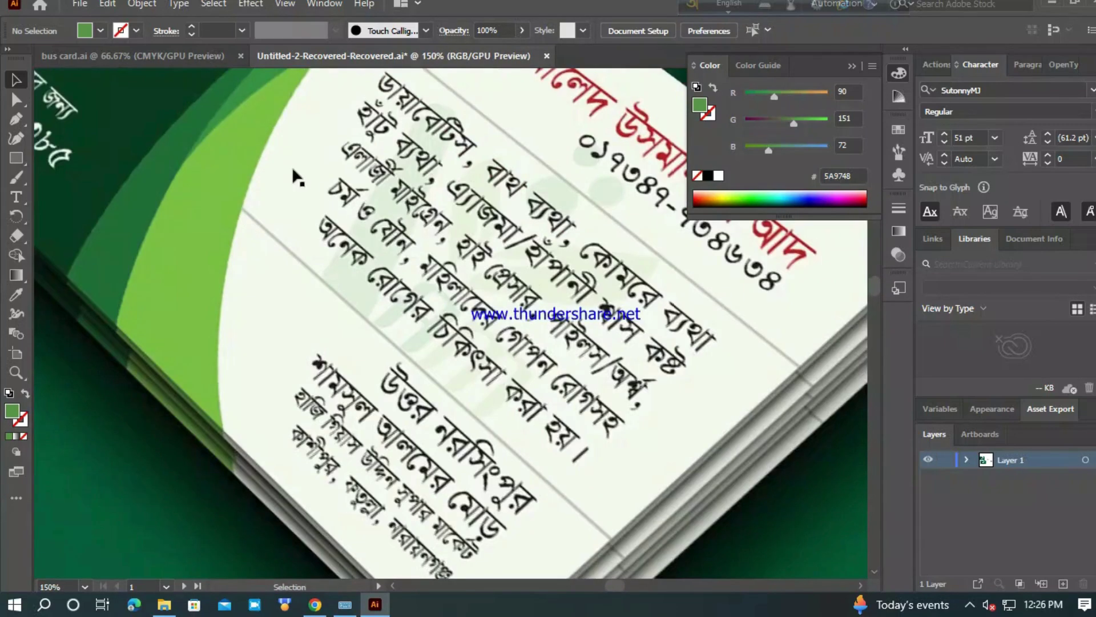
scroll(303, 180, "down", 2)
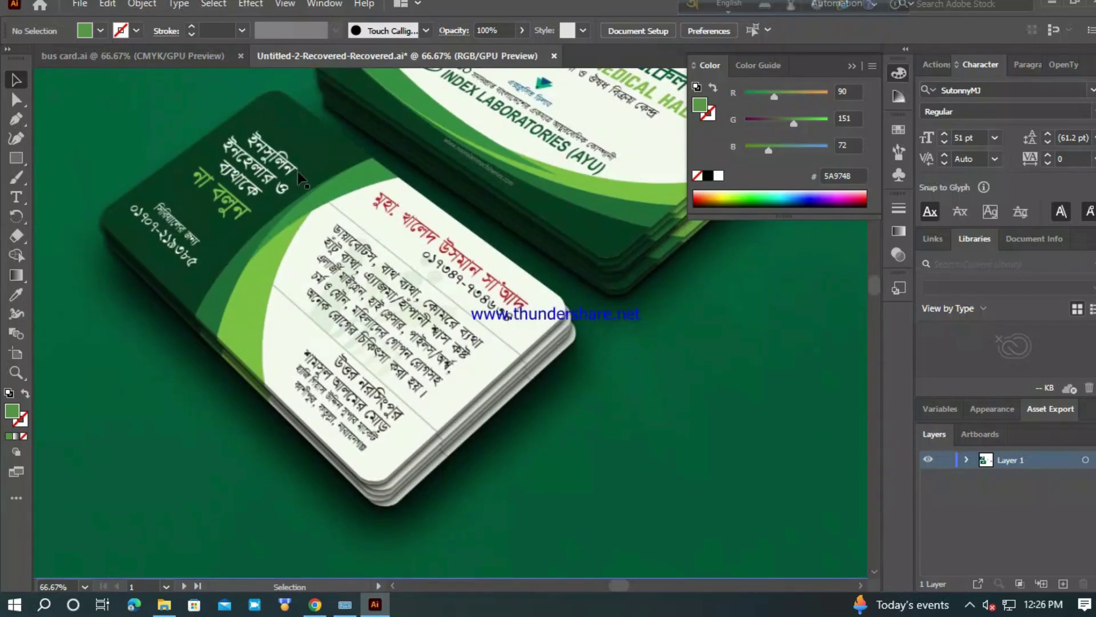
scroll(303, 180, "down", 2)
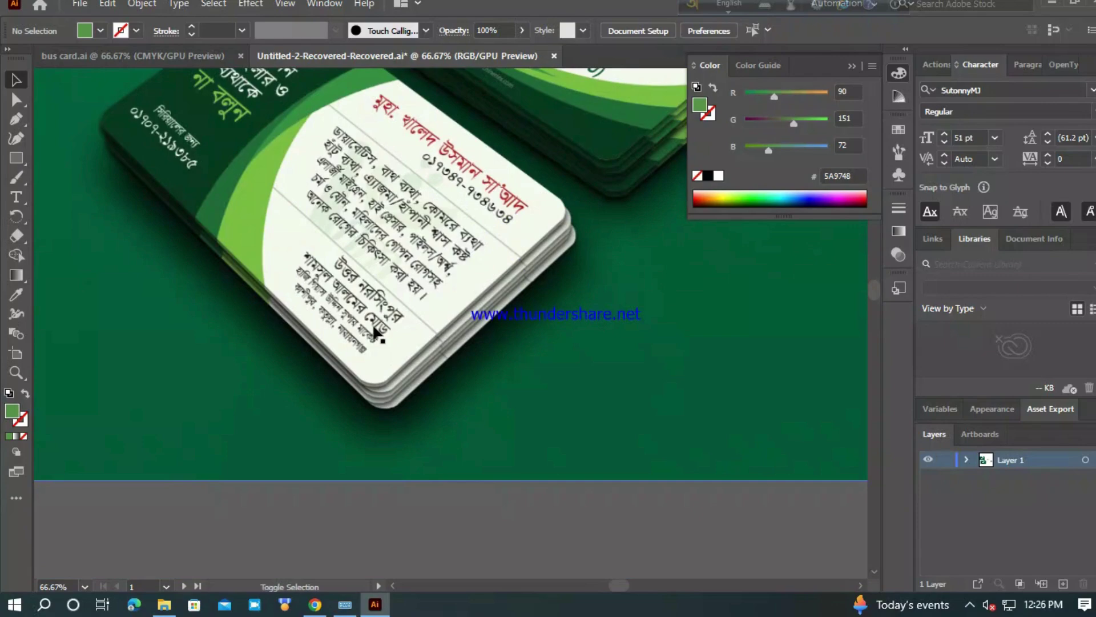
scroll(376, 334, "down", 2)
scroll(377, 334, "down", 2)
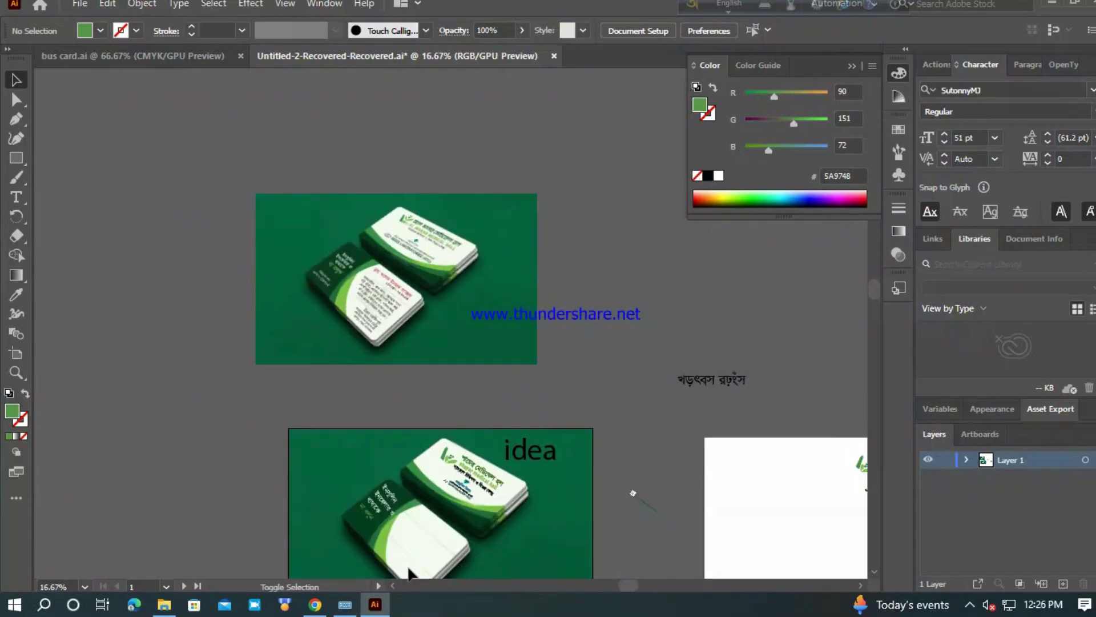
scroll(408, 571, "up", 1)
scroll(408, 570, "up", 3)
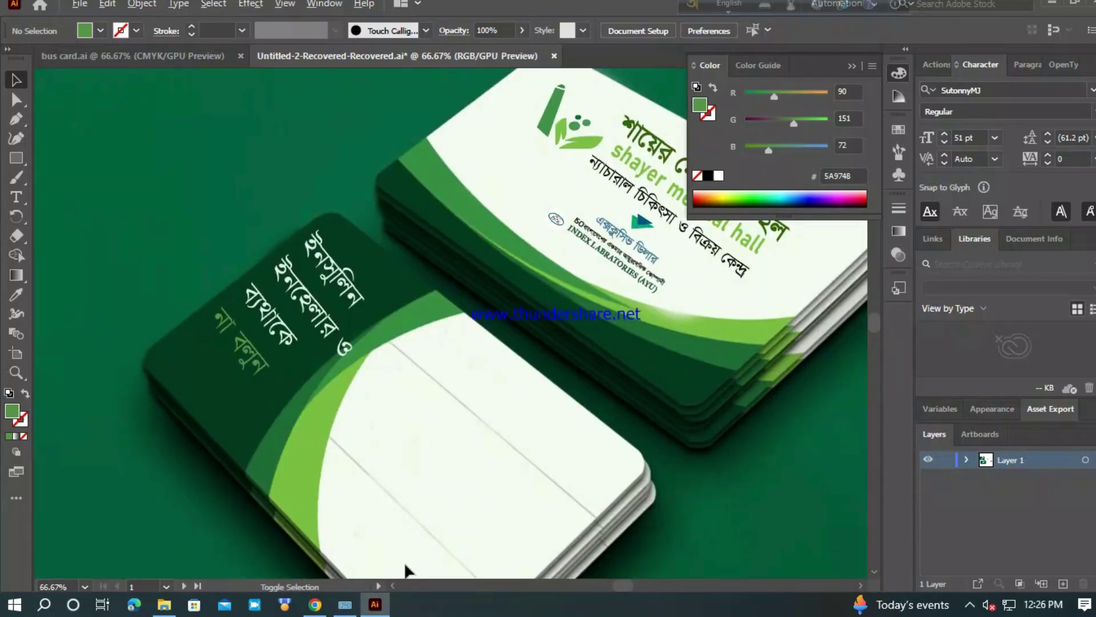
Scale the slogan down to about 48.6 pt, adjust its tilt slightly and shift it within the card's dark green area.
left_click(309, 305)
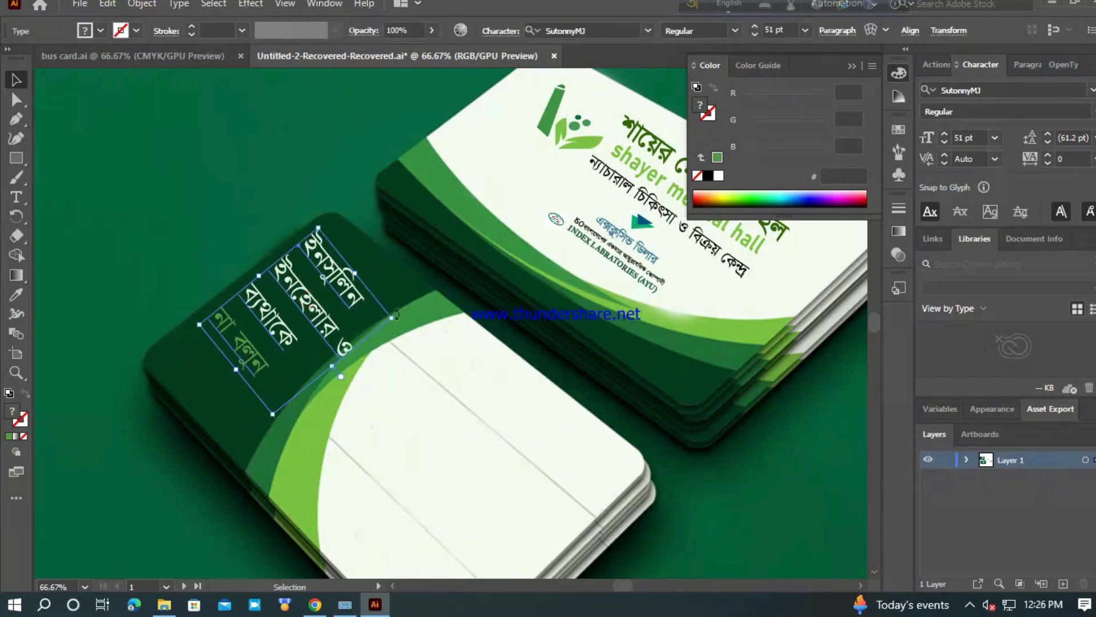
left_click_drag(397, 314, 371, 304)
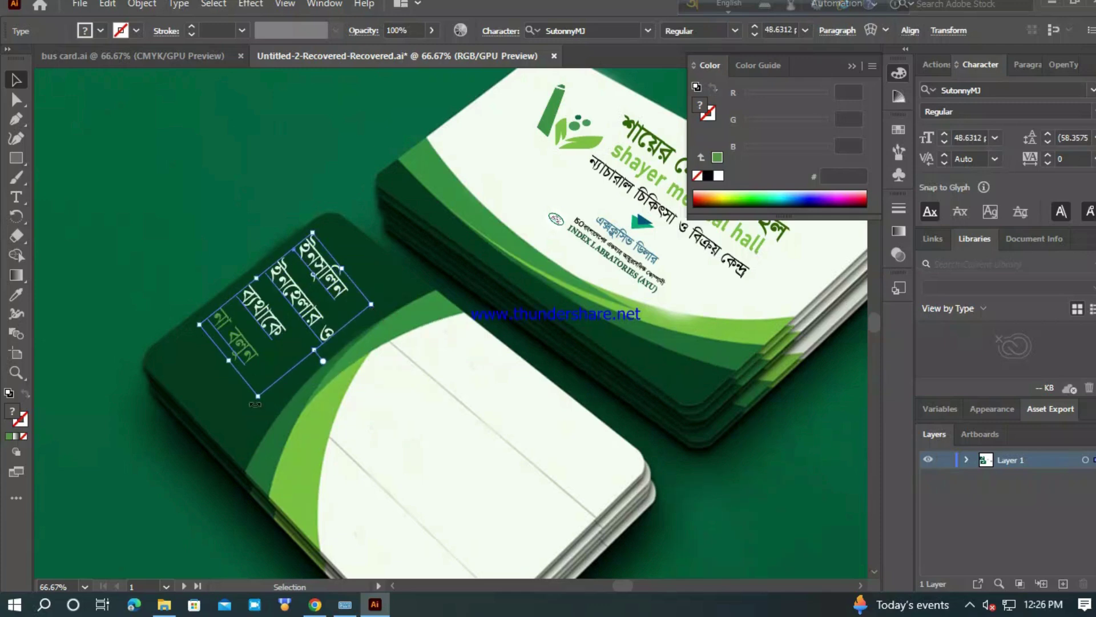
left_click_drag(255, 404, 264, 407)
left_click_drag(284, 285, 295, 297)
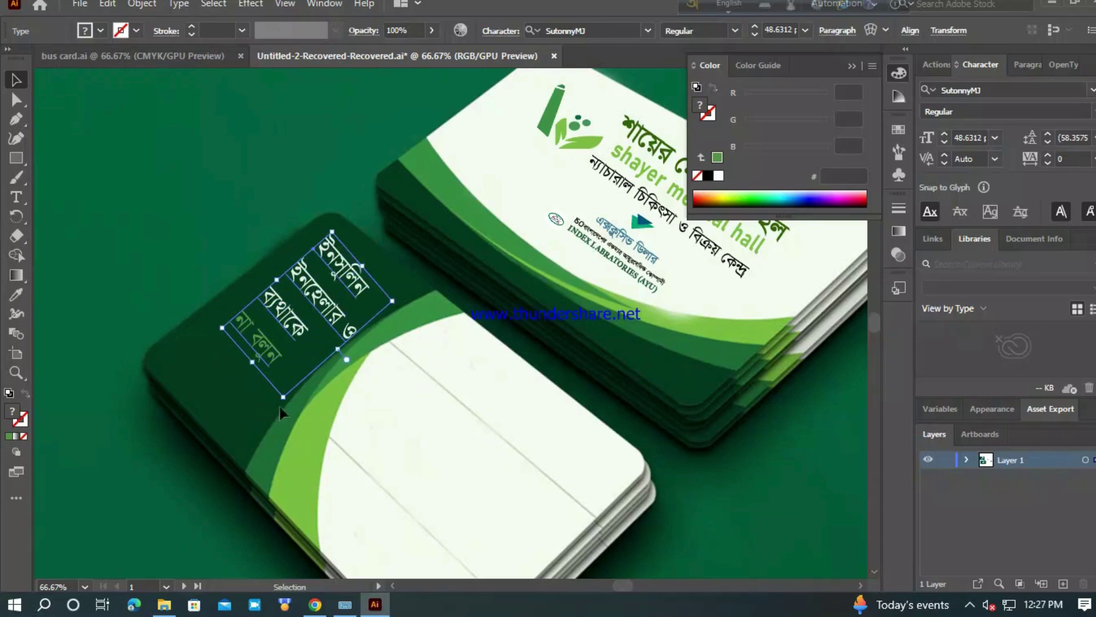
Refine the reduced slogan's angle in small rotations until its lines follow the card's edges, leaving nothing selected.
left_click_drag(280, 406, 286, 402)
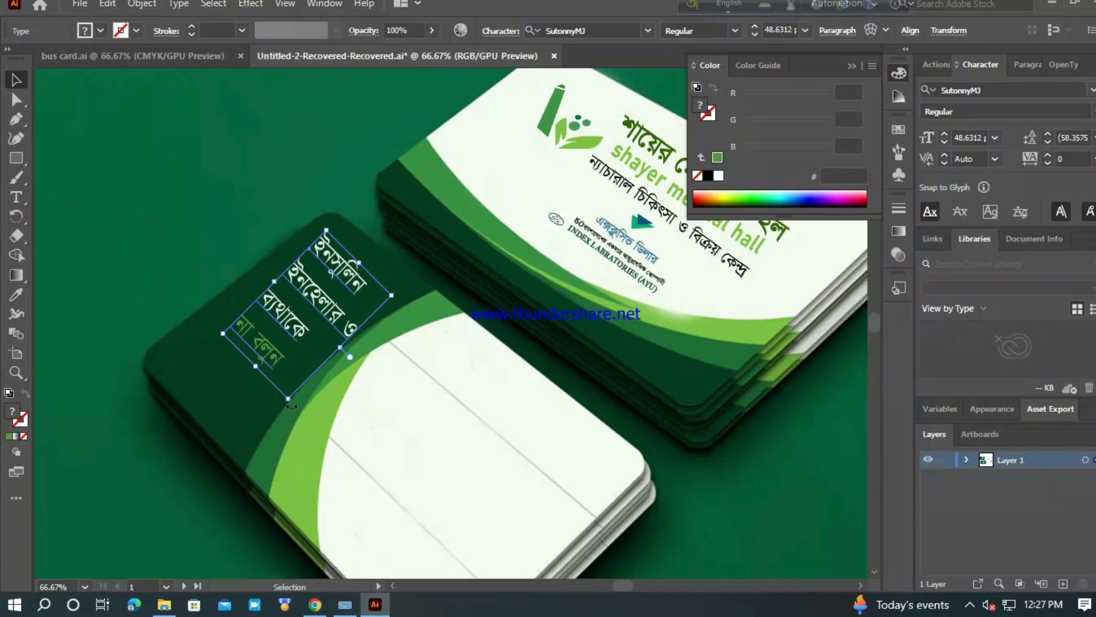
left_click_drag(291, 405, 284, 409)
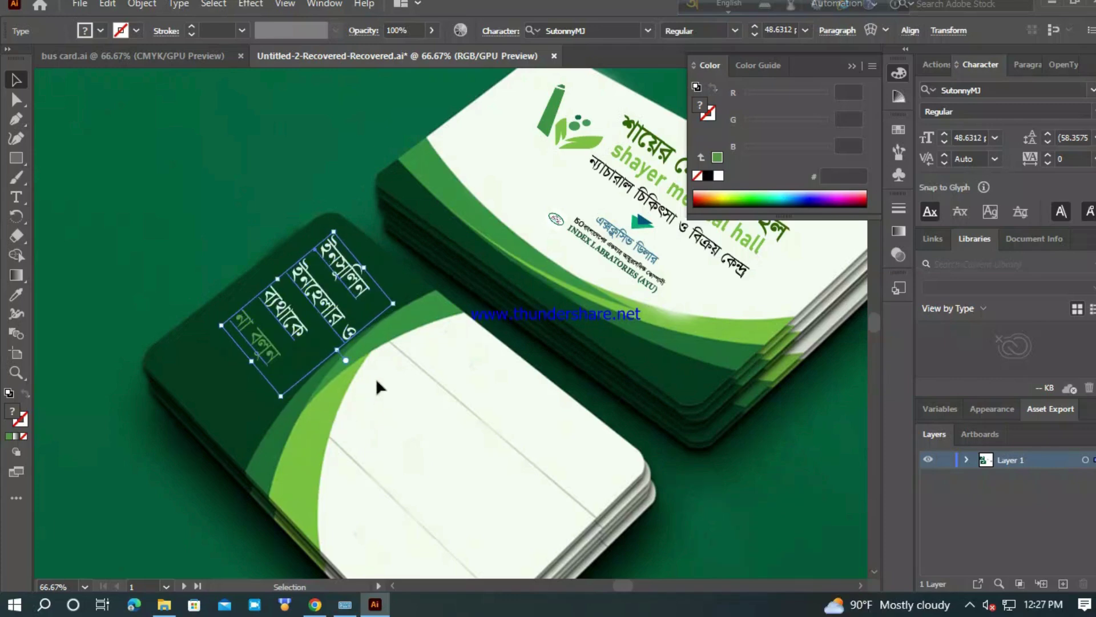
left_click_drag(282, 407, 281, 407)
scroll(313, 393, "down", 1)
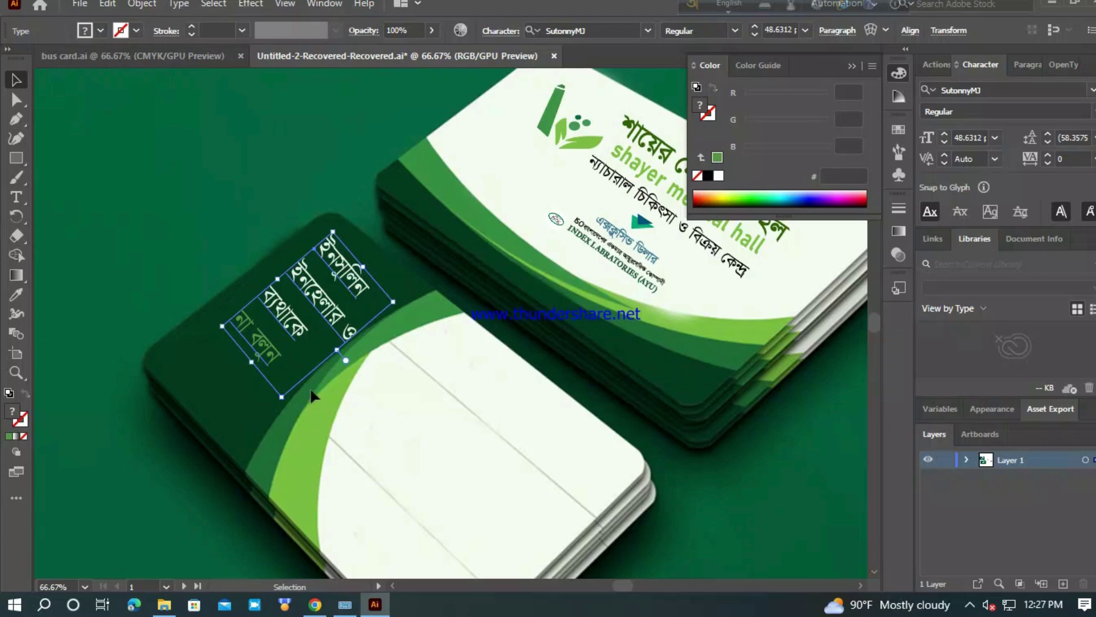
scroll(313, 394, "down", 2)
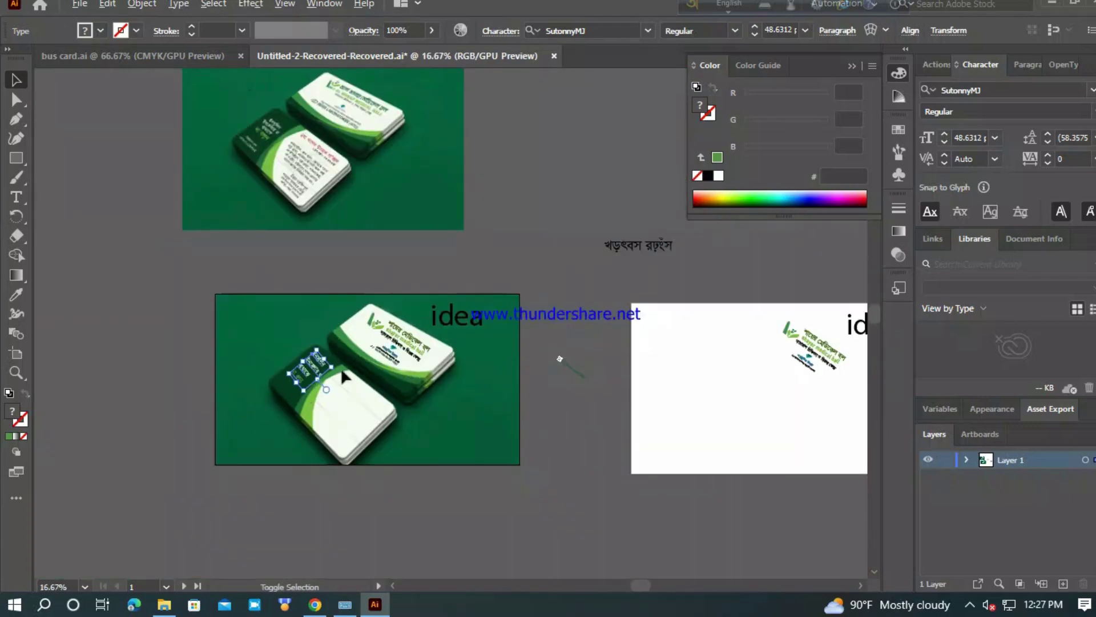
scroll(345, 394, "up", 5)
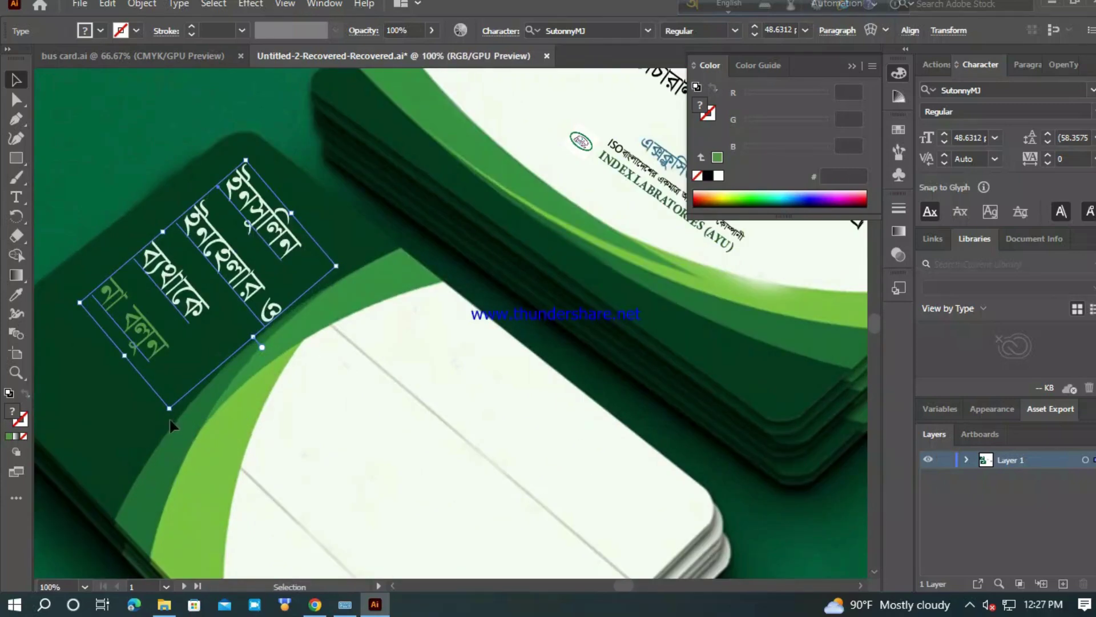
left_click_drag(170, 417, 178, 413)
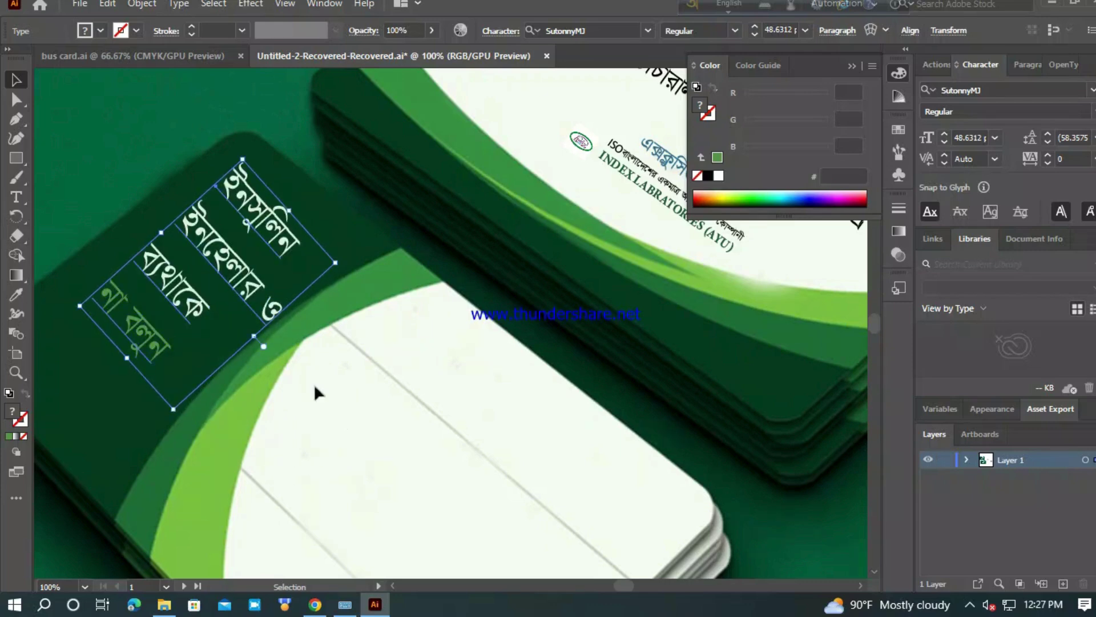
left_click(72, 120)
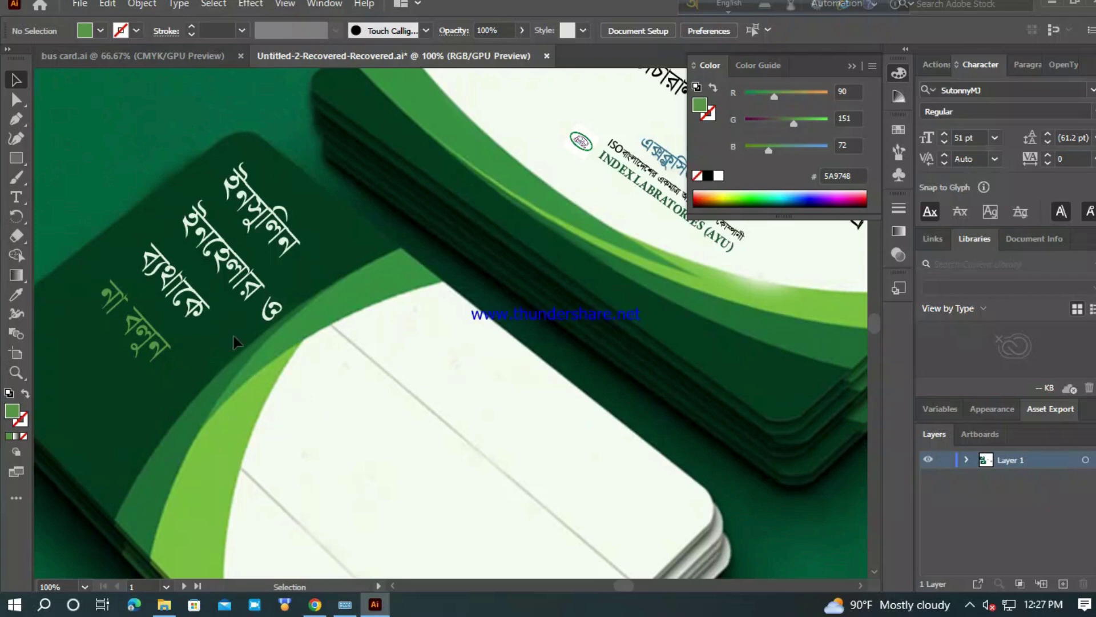
Review the whole mockup with its slogan against the reference business cards.
key("ctrl+minus")
key("ctrl+minus")
key("ctrl+minus")
key("ctrl+minus")
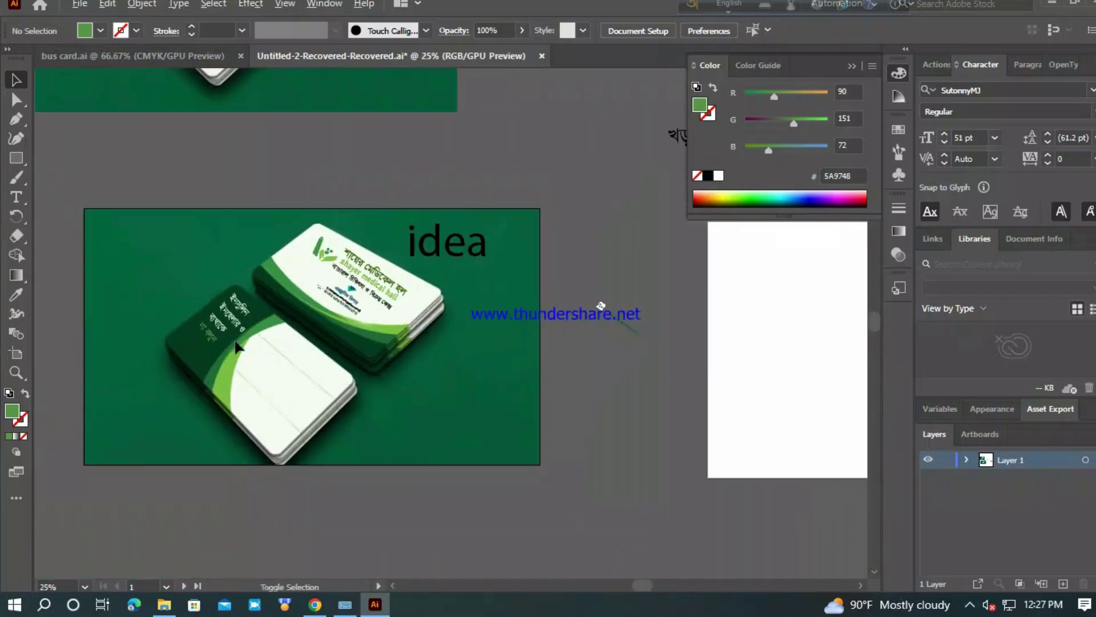
scroll(245, 376, "up", 5)
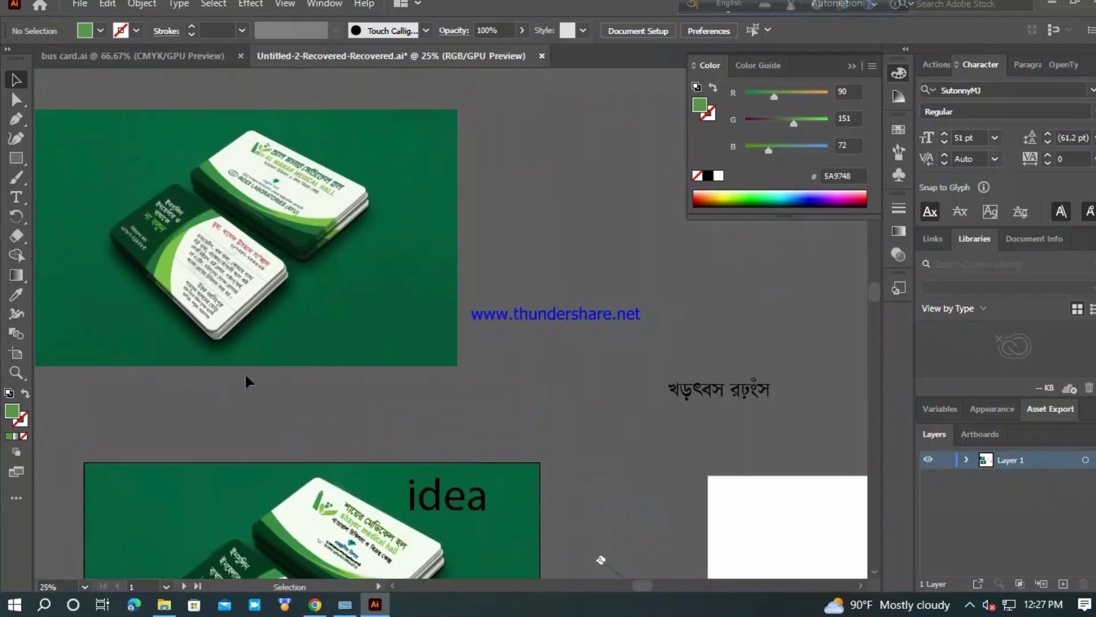
Scale the slogan down to about 30.2 pt on the back card's dark green area and leave it deselected.
scroll(246, 380, "down", 1)
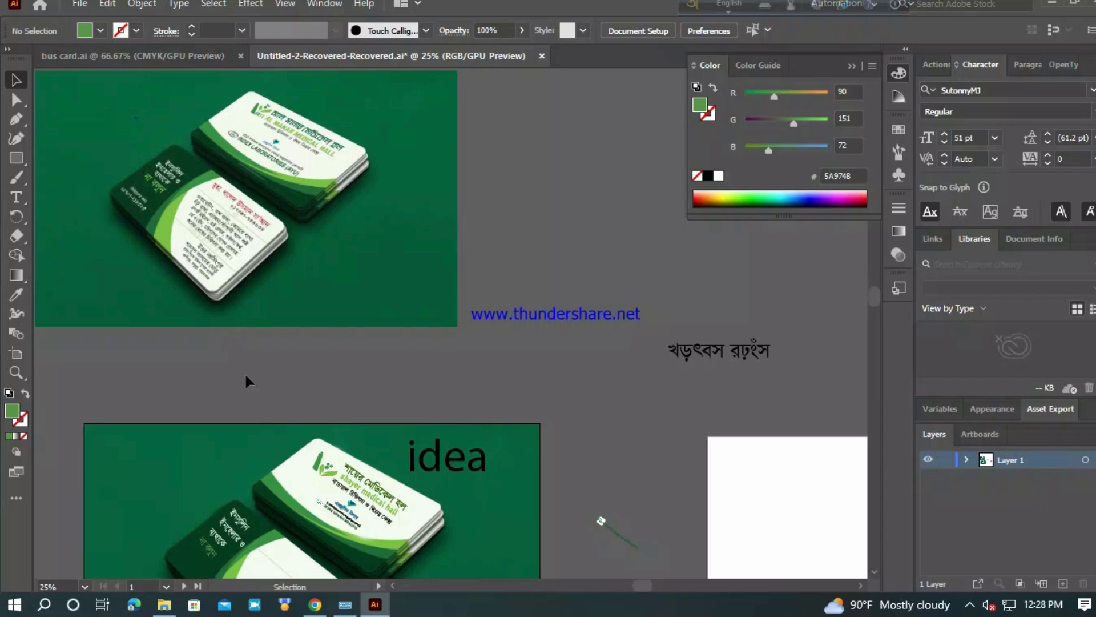
scroll(246, 382, "down", 1)
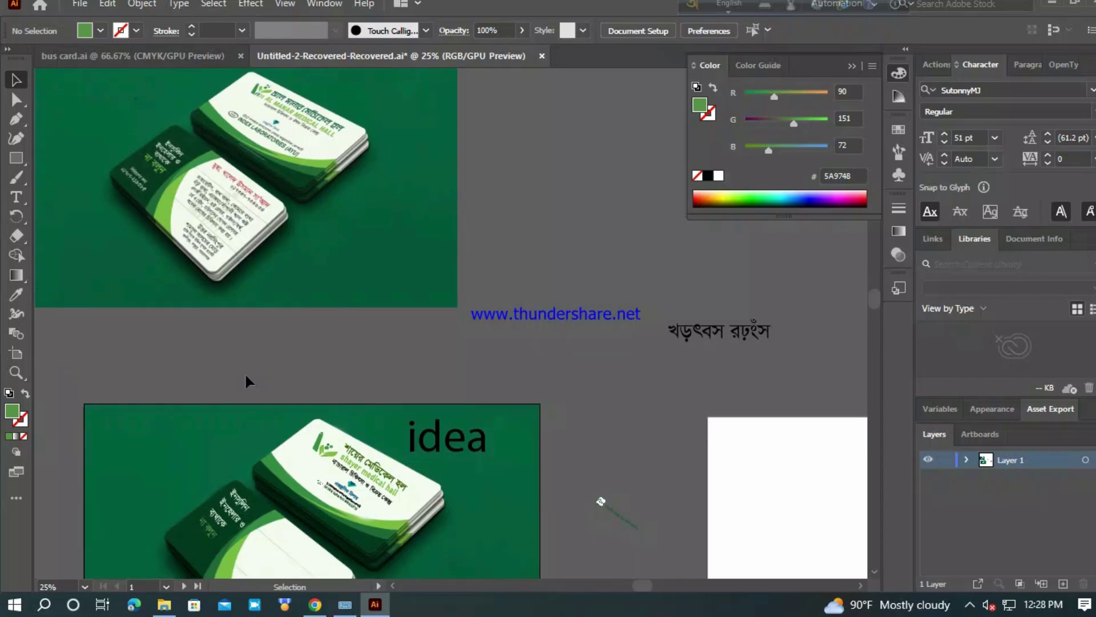
left_click(225, 549)
left_click_drag(224, 553, 228, 540)
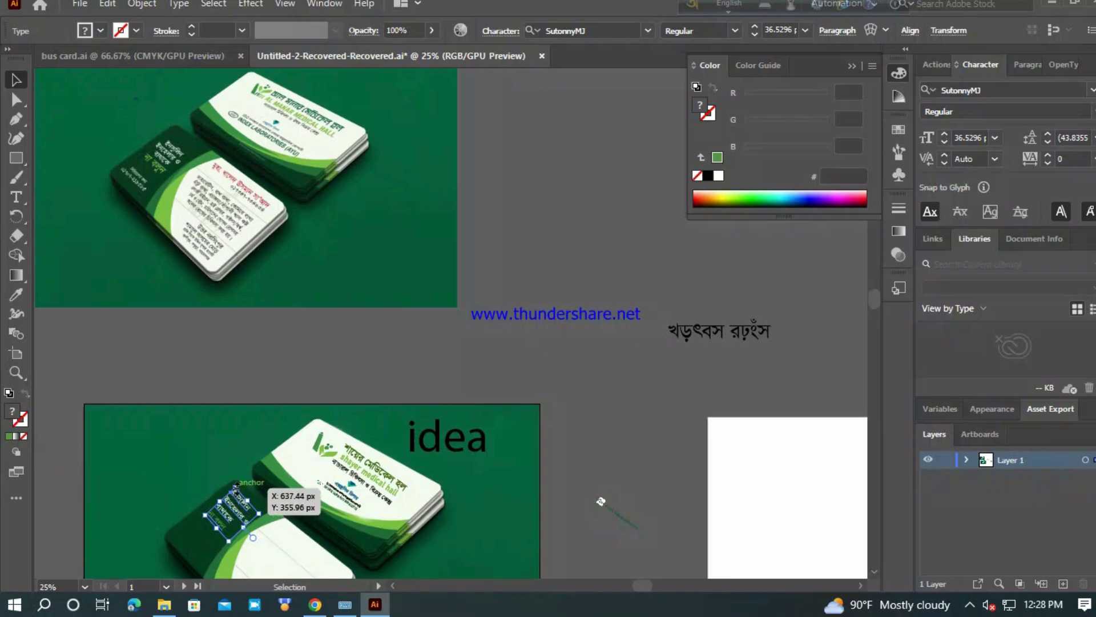
left_click(215, 394)
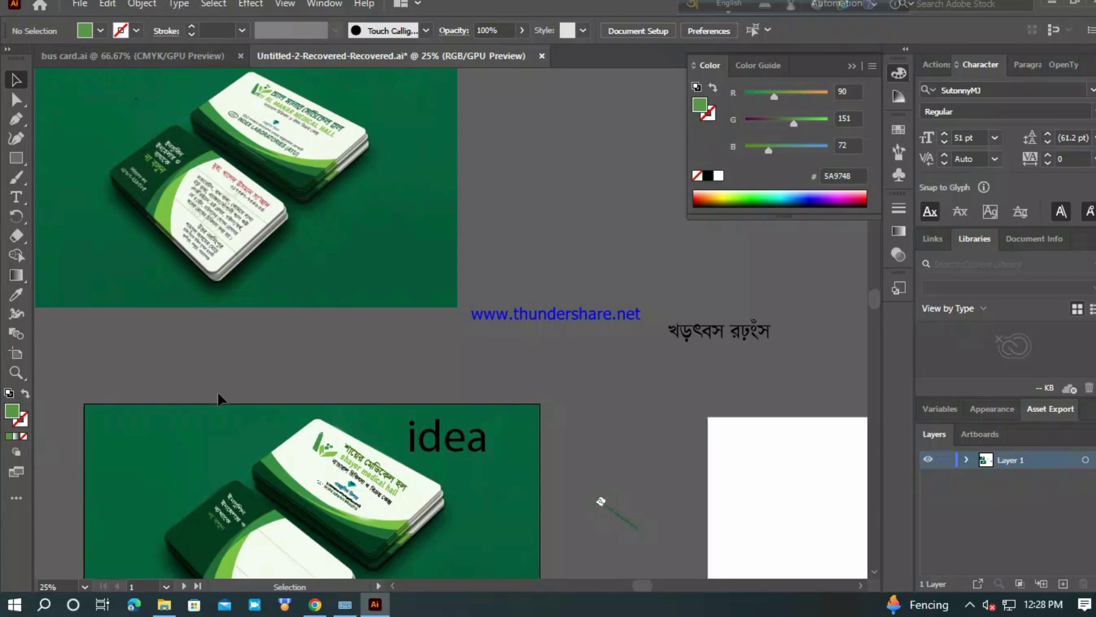
Compare the slogan's size and placement on the reference back card with the mockup.
scroll(217, 394, "down", 1)
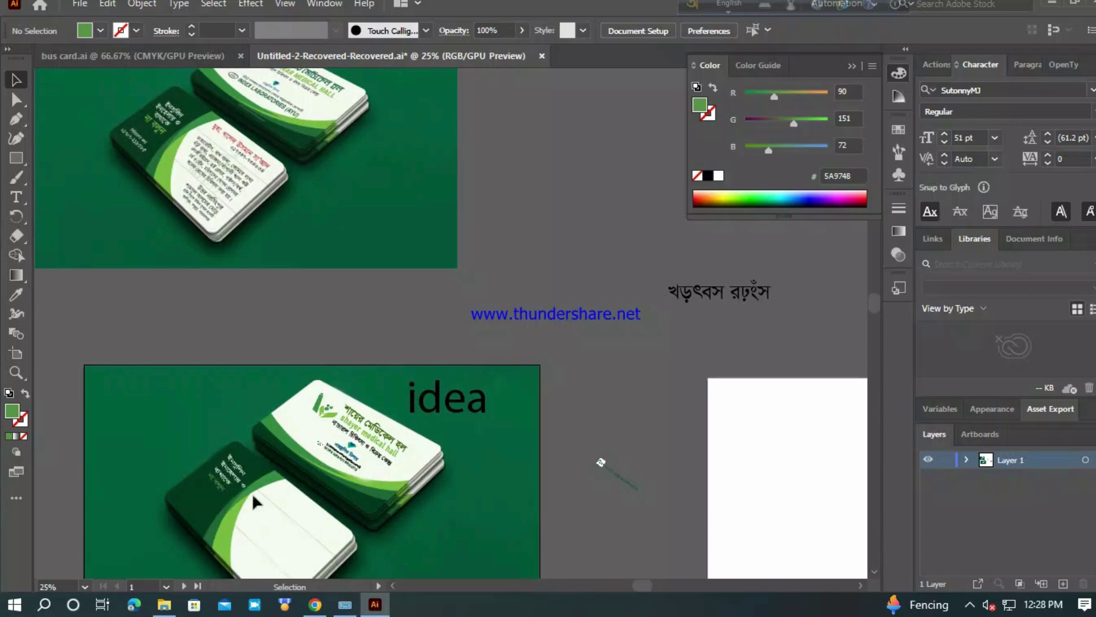
scroll(208, 183, "up", 3)
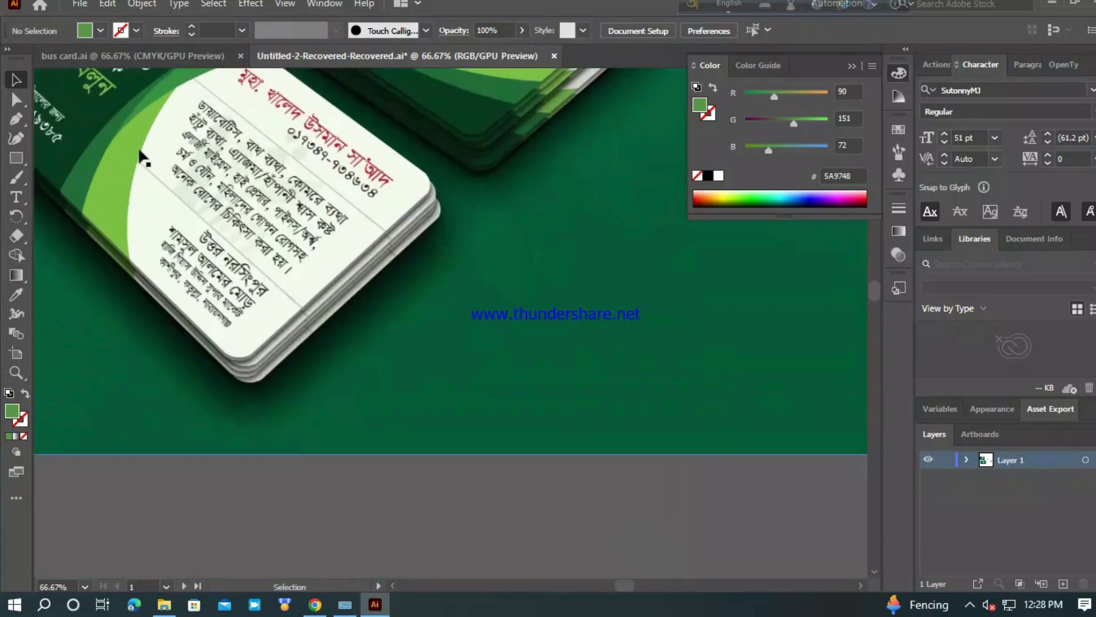
scroll(147, 159, "up", 4)
scroll(169, 207, "up", 1)
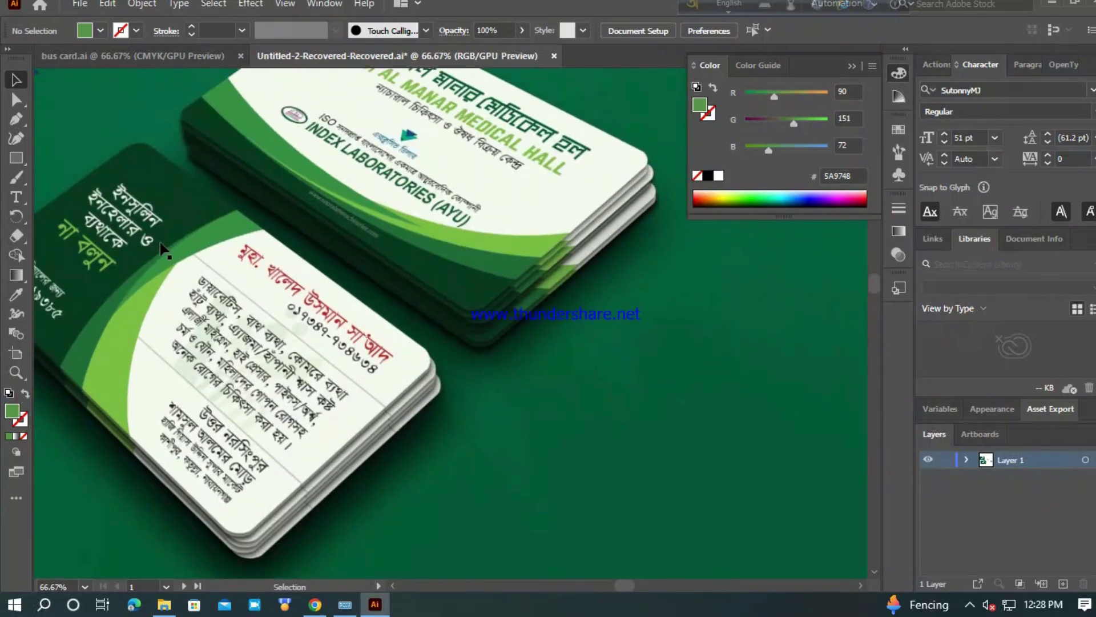
key("alt")
scroll(161, 249, "down", 3, "alt")
scroll(228, 368, "down", 5)
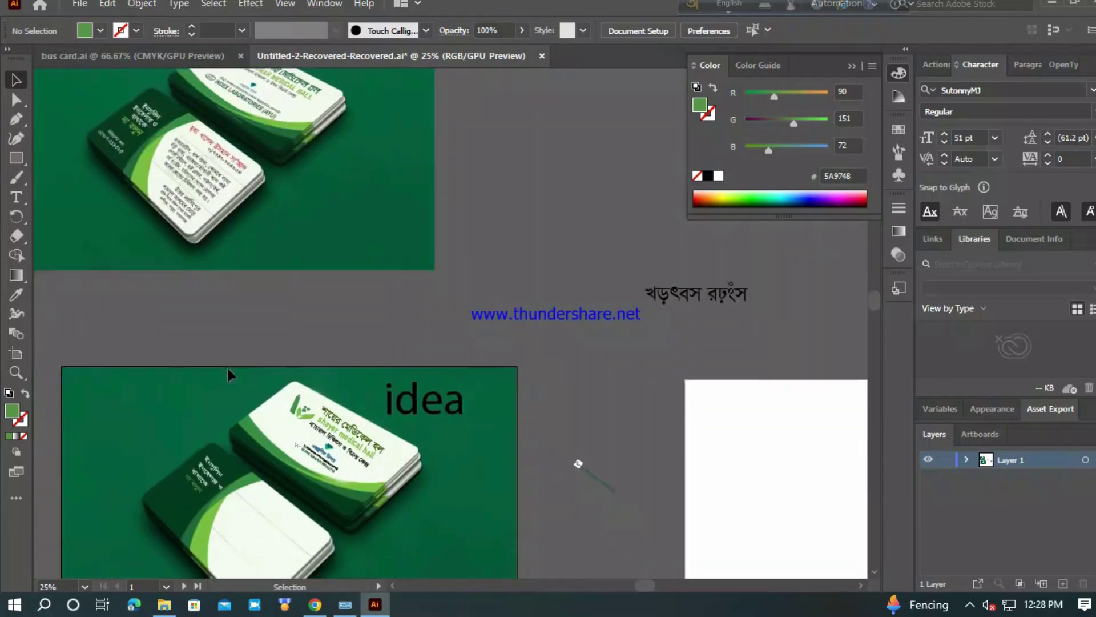
Enlarge the slogan to about 35.4 pt within the card's dark green area and make its green last line larger still.
scroll(191, 328, "up", 5, "alt")
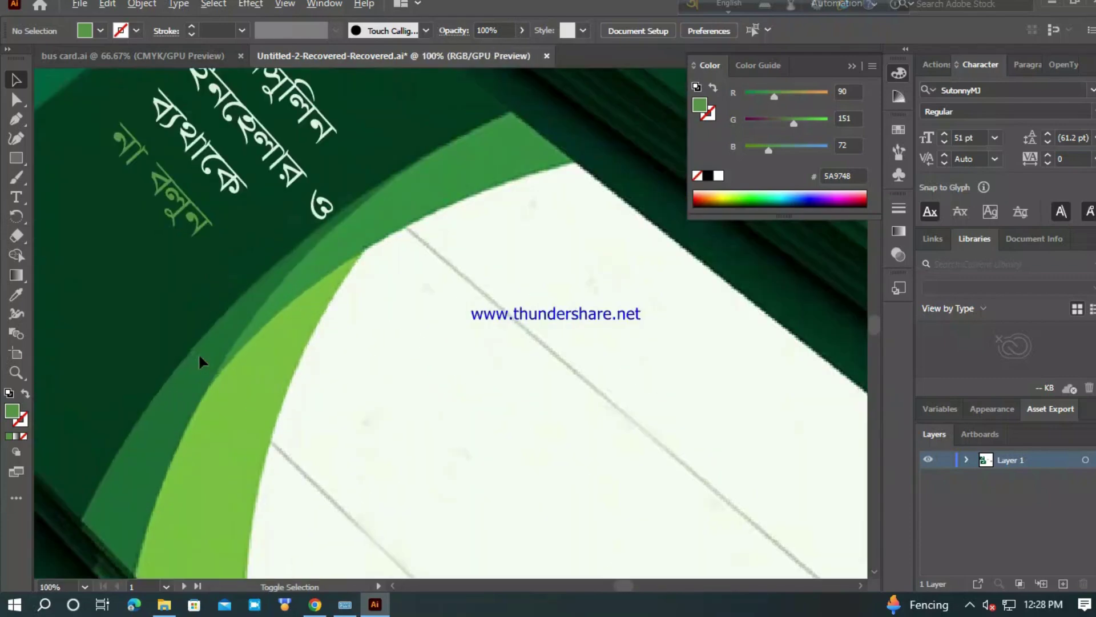
scroll(312, 370, "up", 3)
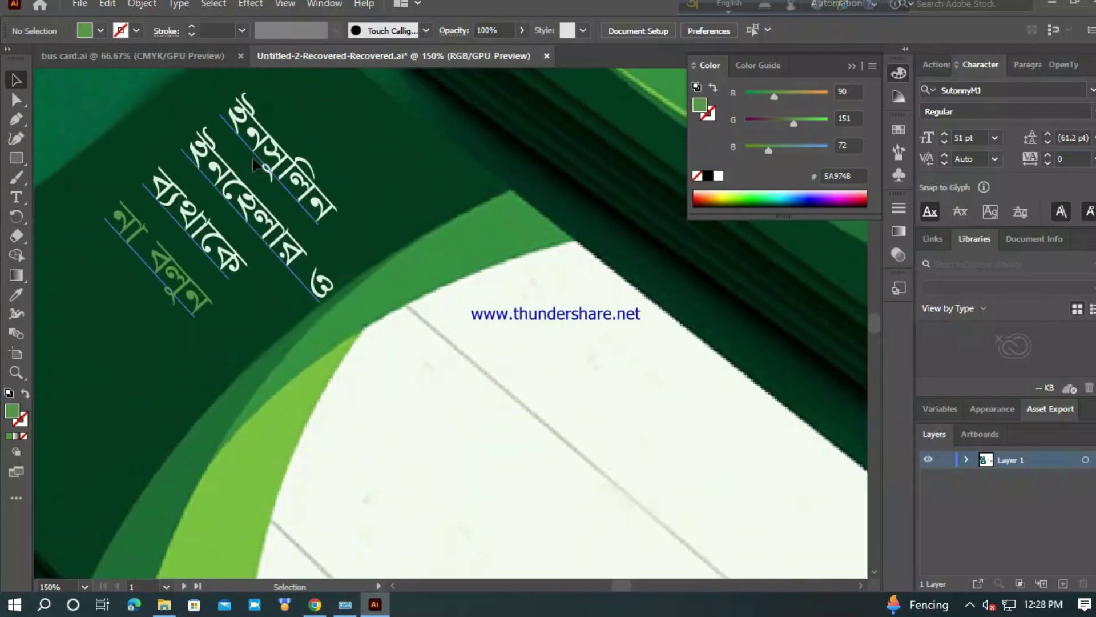
left_click(219, 255)
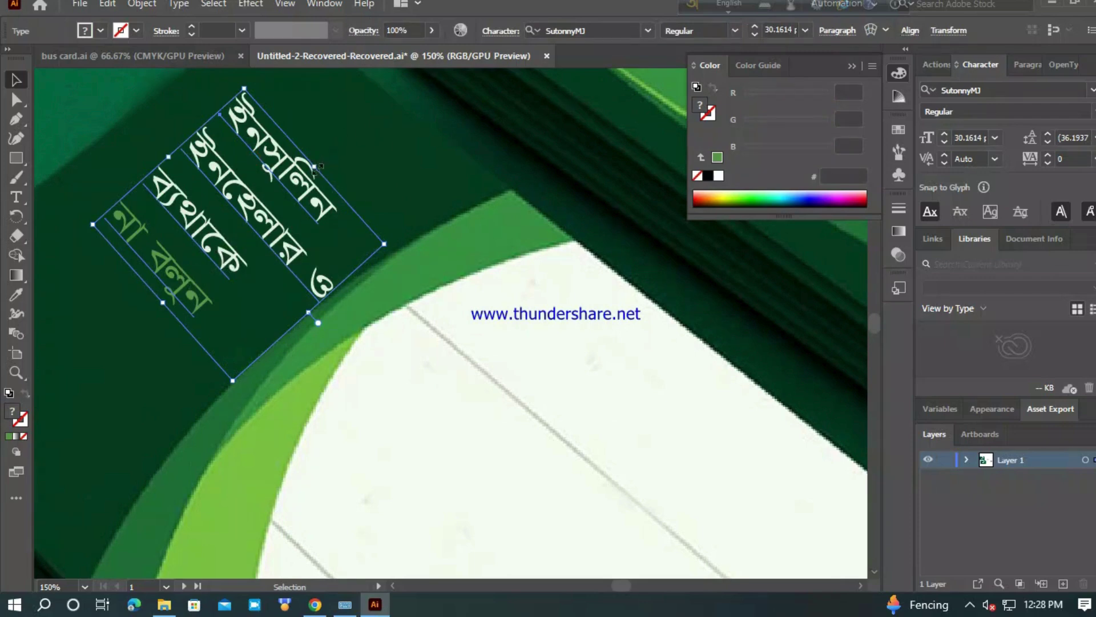
left_click_drag(313, 167, 330, 153)
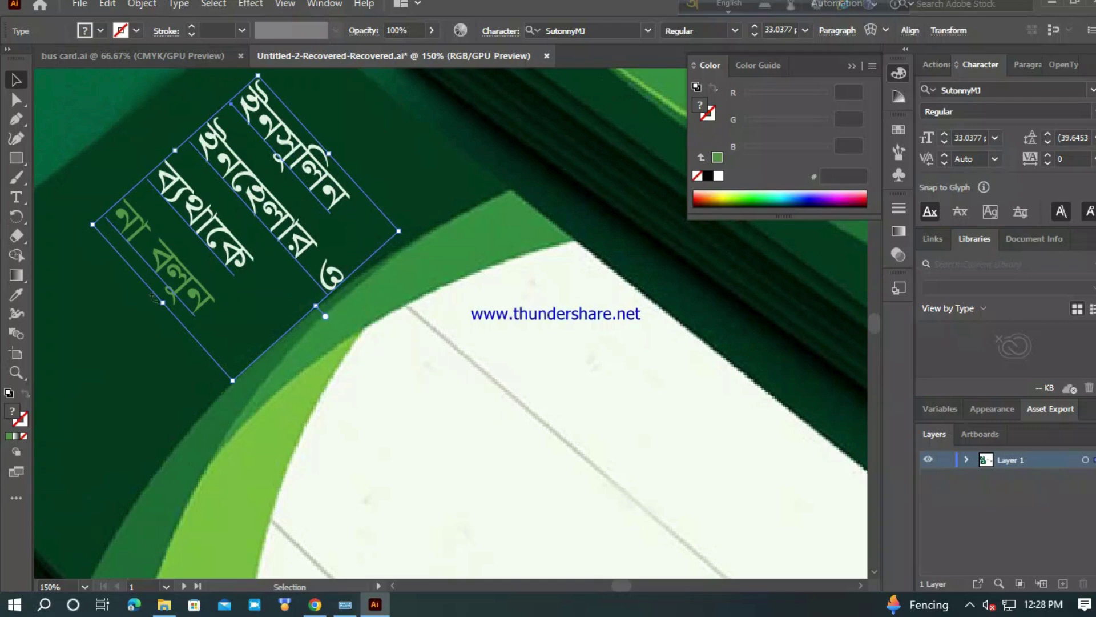
left_click_drag(162, 303, 150, 317)
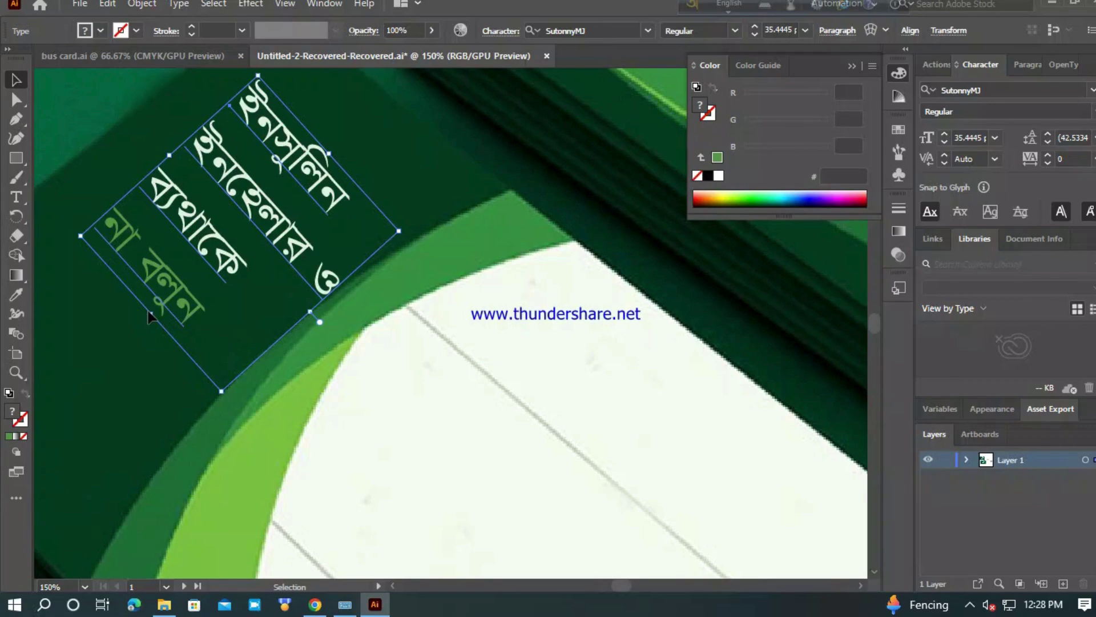
left_click_drag(256, 205, 250, 195)
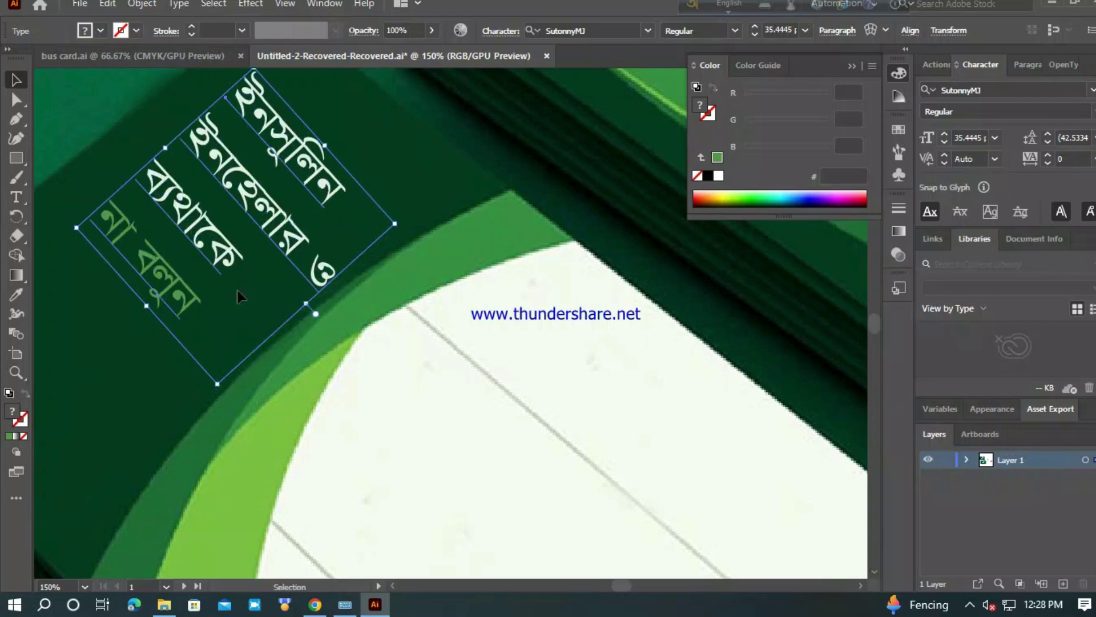
left_click_drag(131, 283, 105, 309)
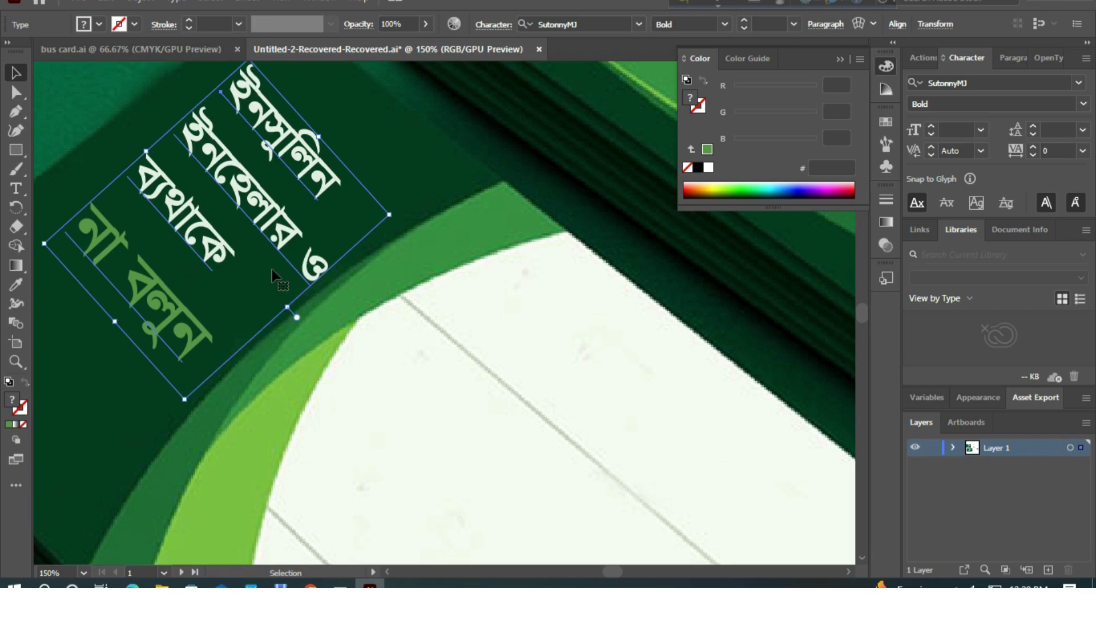
Check the slogan's weight and line proportions against the reference back card.
scroll(273, 274, "down", 4)
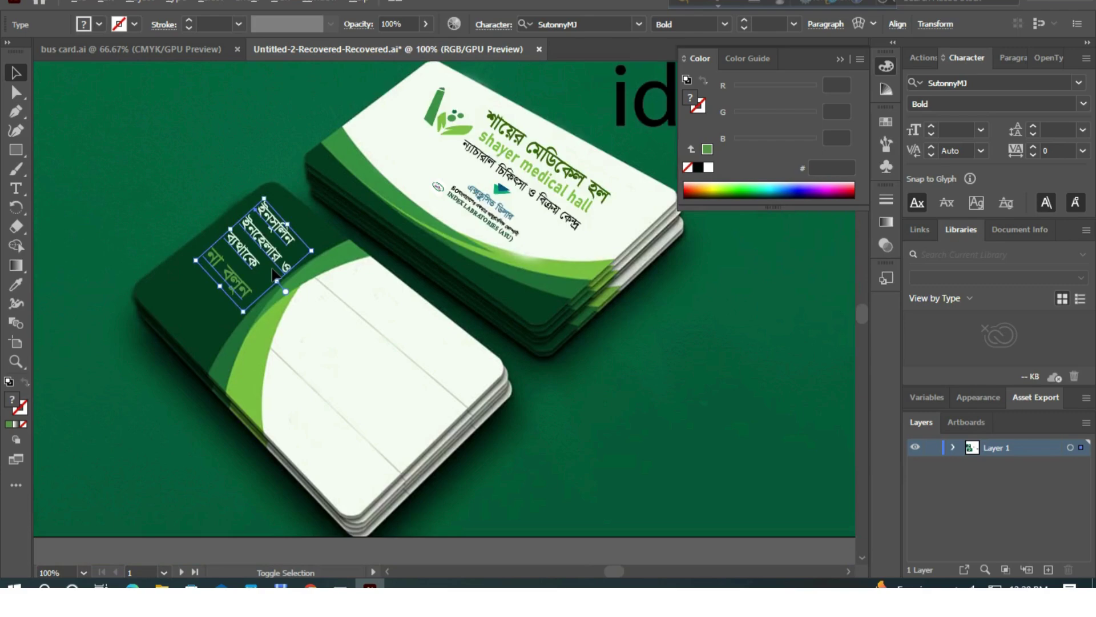
scroll(337, 228, "up", 3)
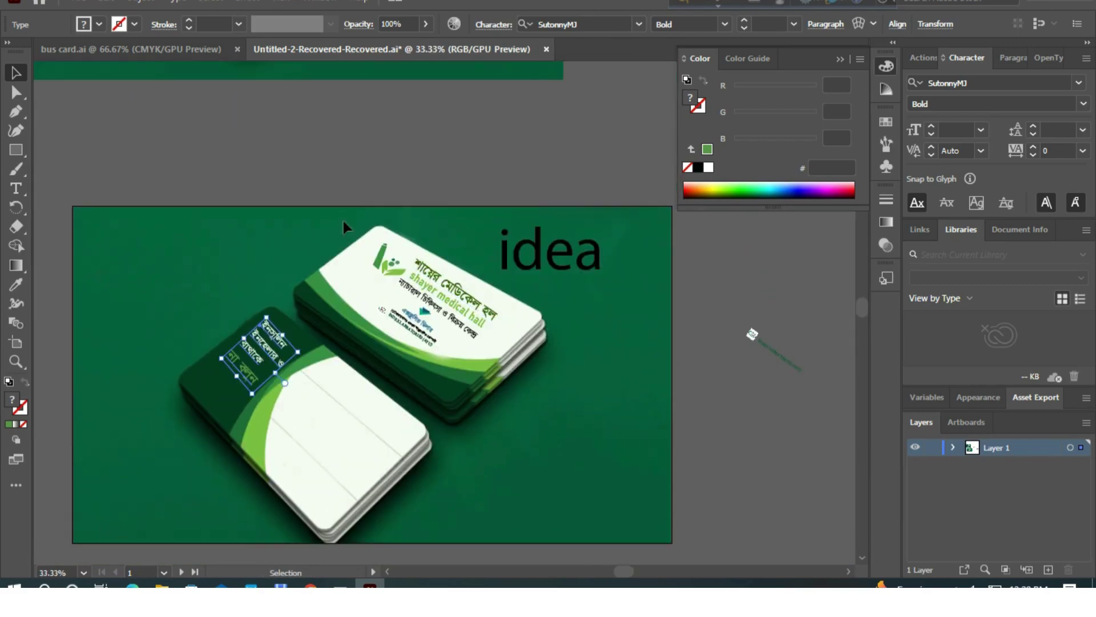
scroll(312, 222, "down", 4)
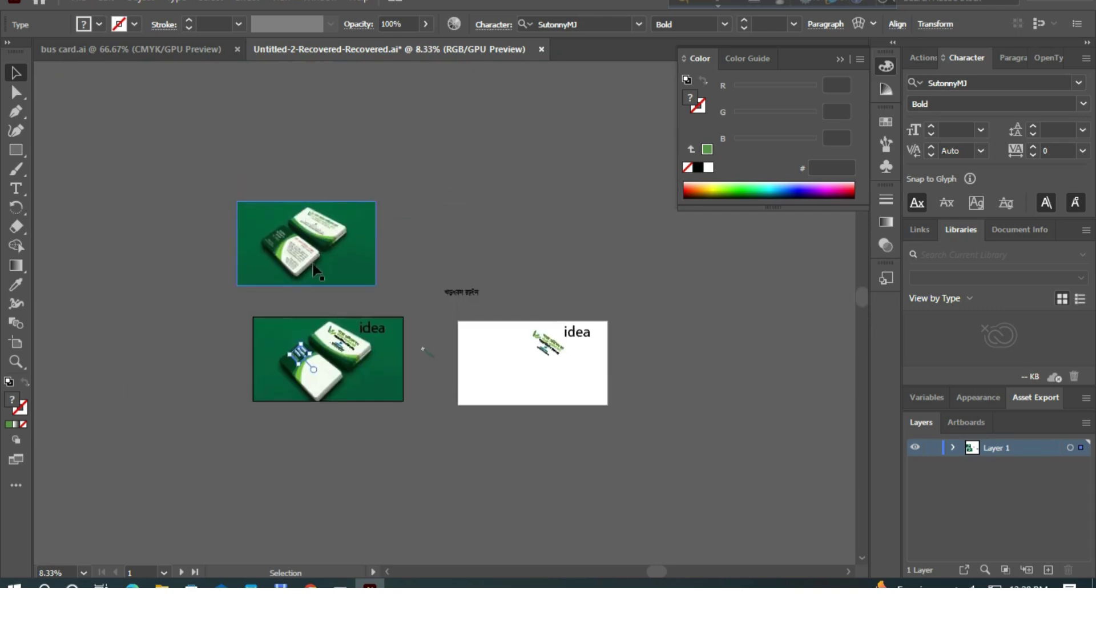
scroll(281, 247, "up", 1)
scroll(281, 247, "up", 7)
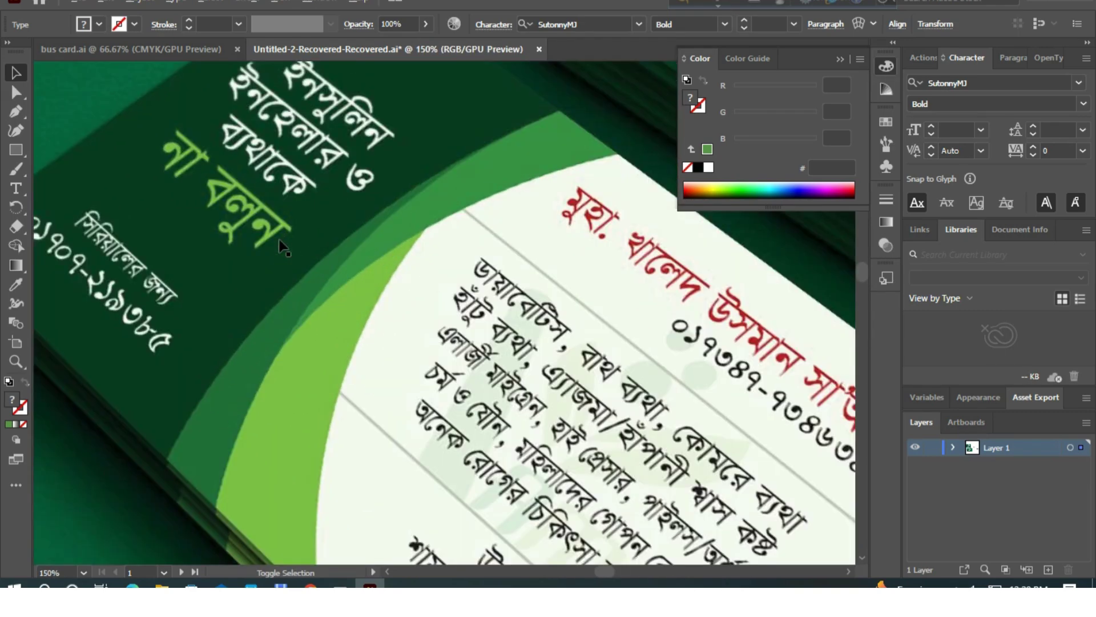
scroll(279, 238, "down", 3)
scroll(278, 238, "down", 5)
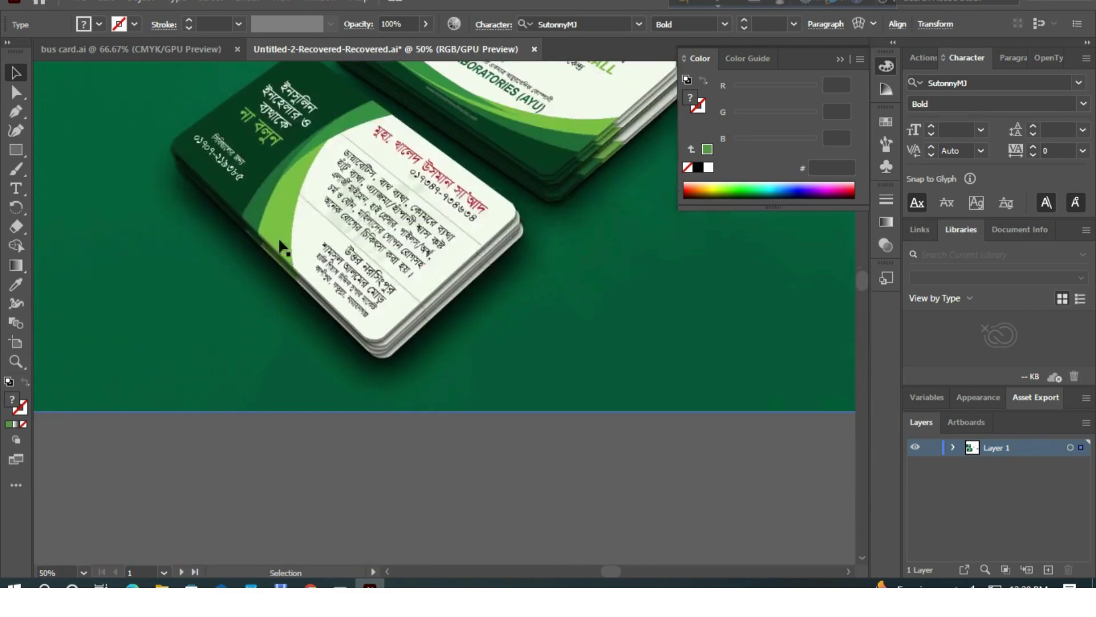
scroll(278, 239, "down", 1)
scroll(278, 239, "up", 3)
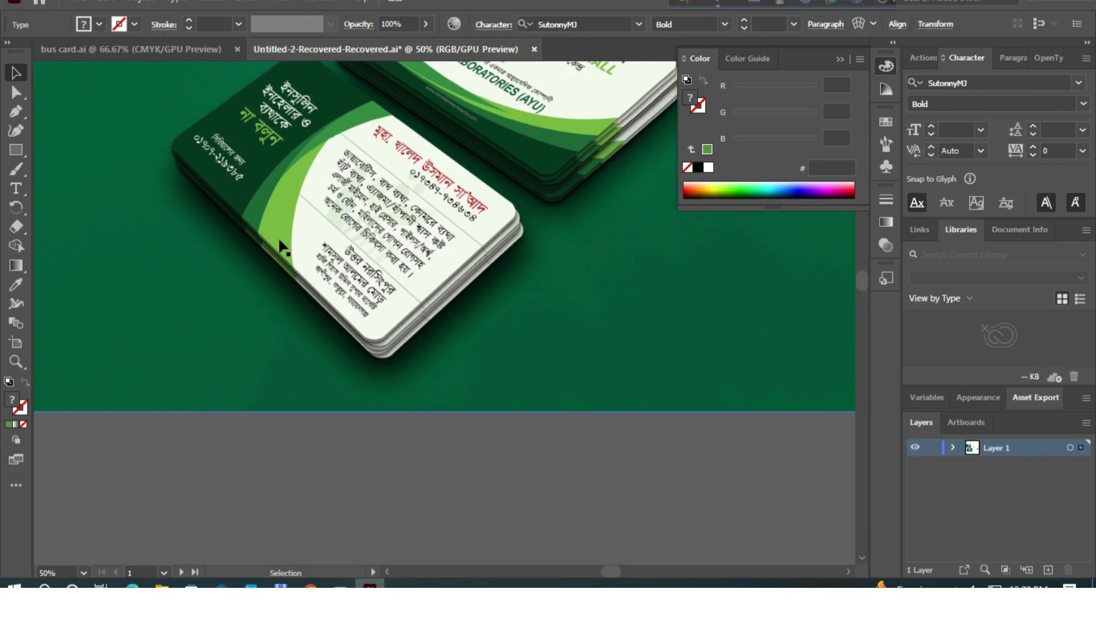
scroll(279, 239, "down", 10)
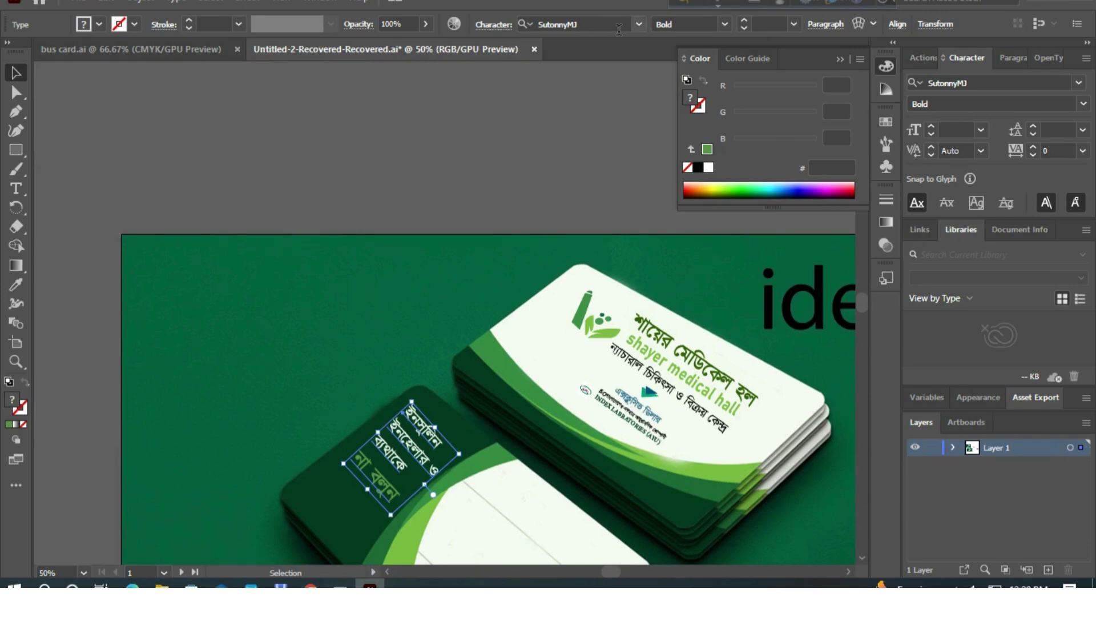
Set the slogan's font style to Regular and deselect it.
left_click(726, 24)
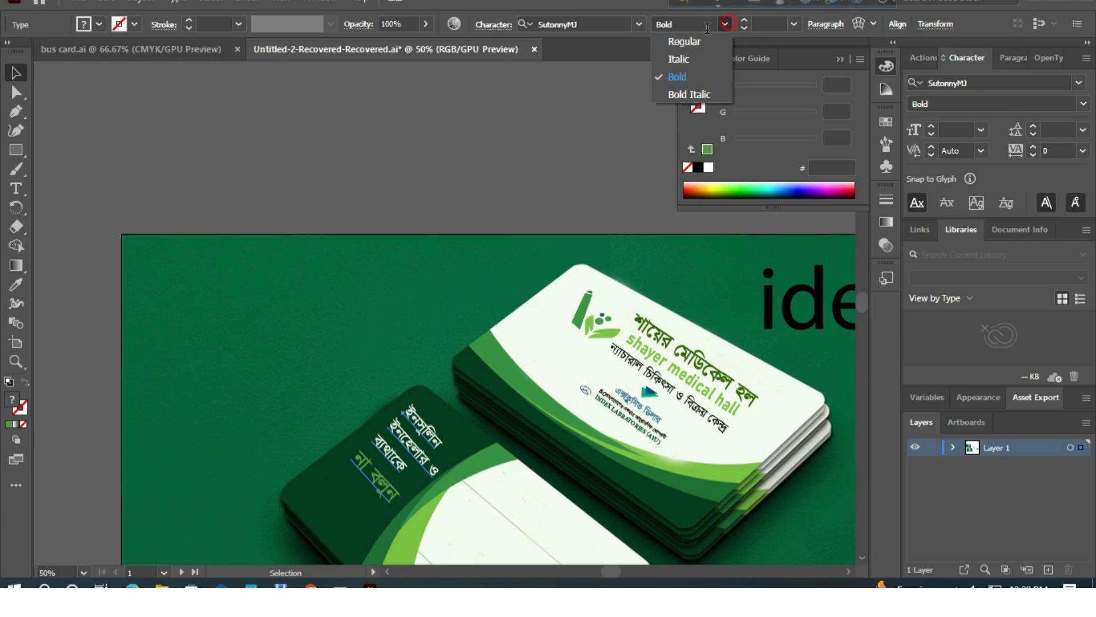
left_click(693, 41)
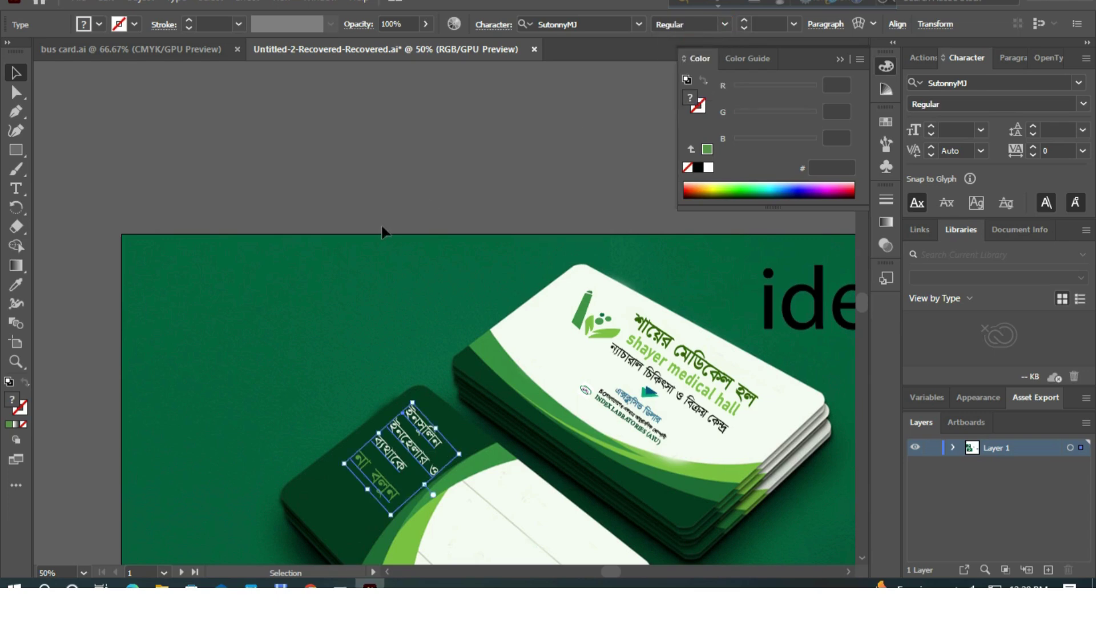
left_click(384, 182)
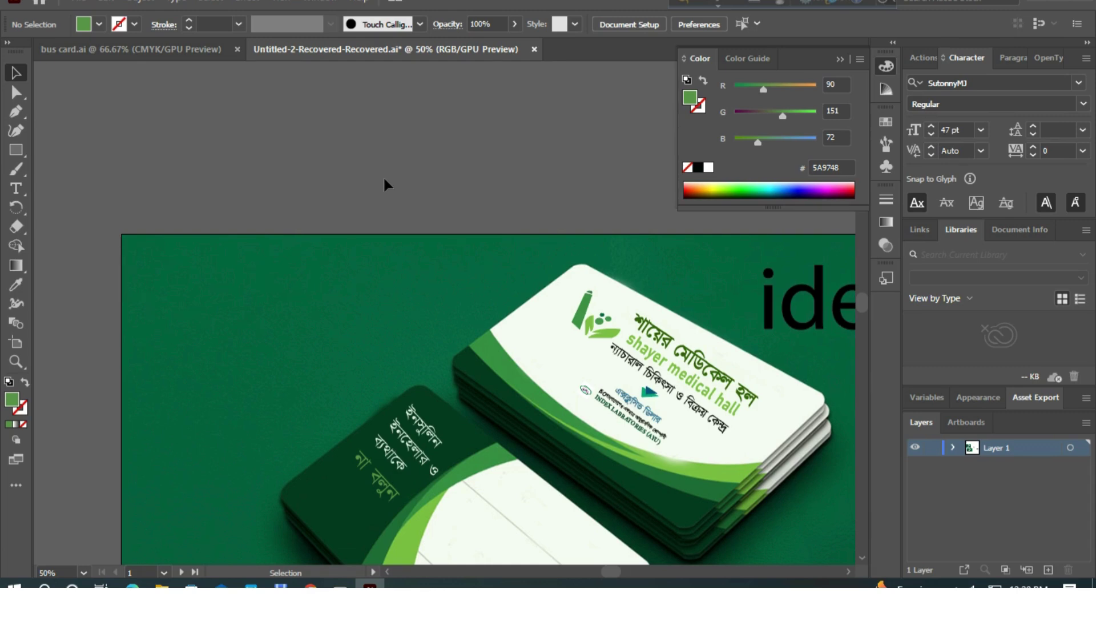
Place a new 47 pt SutonnyMJ Regular text object on the mockup's green background, above the back card.
scroll(400, 277, "up", 5)
scroll(399, 277, "up", 7)
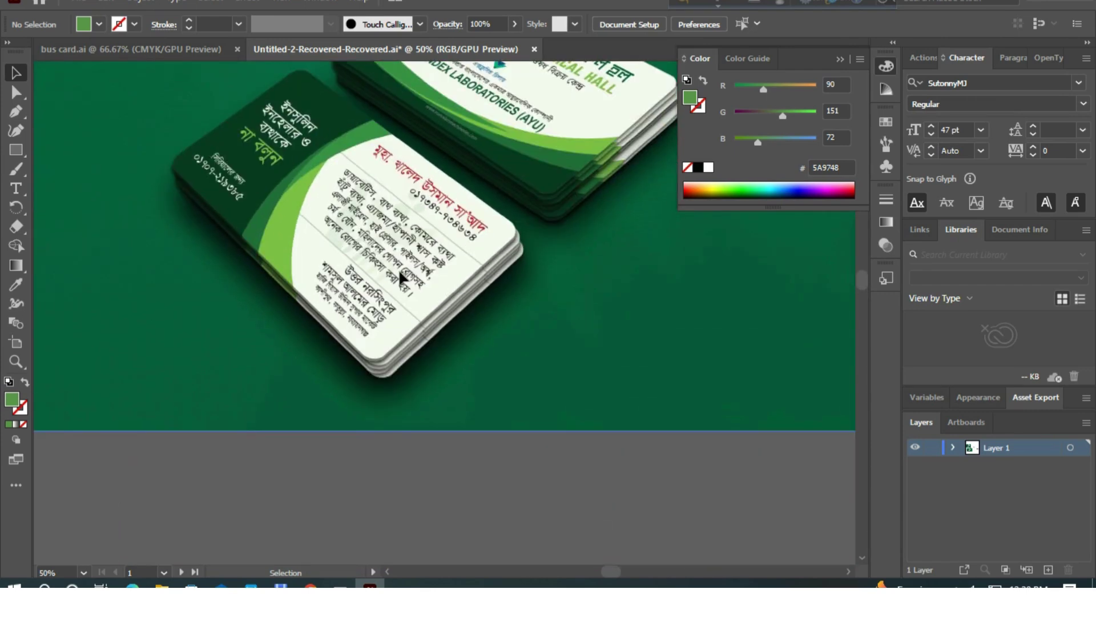
scroll(400, 276, "down", 10)
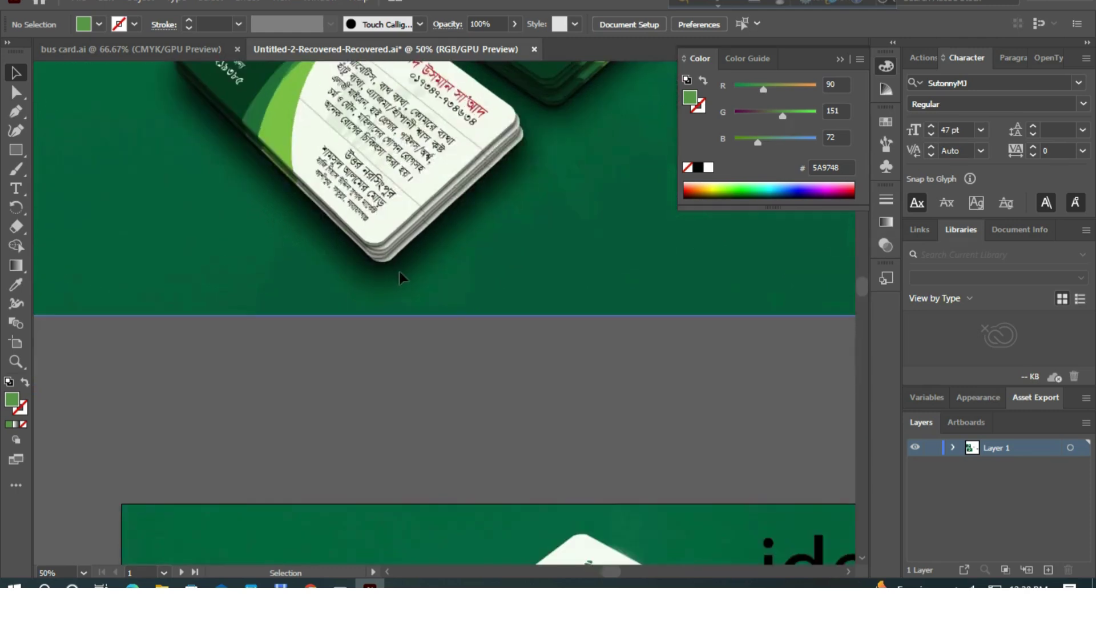
scroll(400, 277, "down", 2)
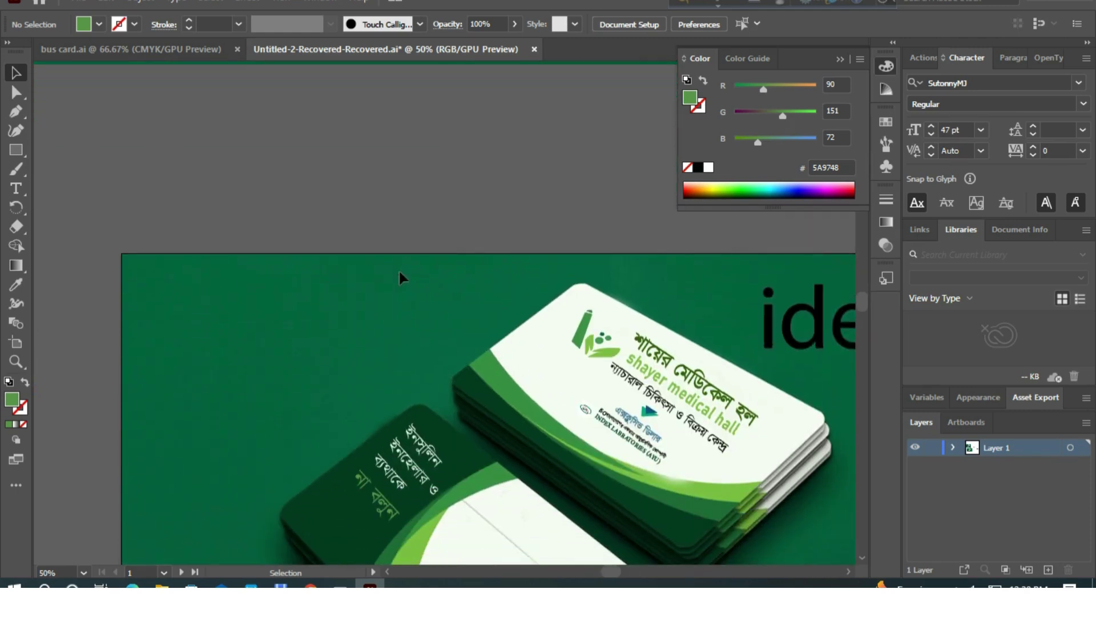
scroll(400, 277, "down", 2)
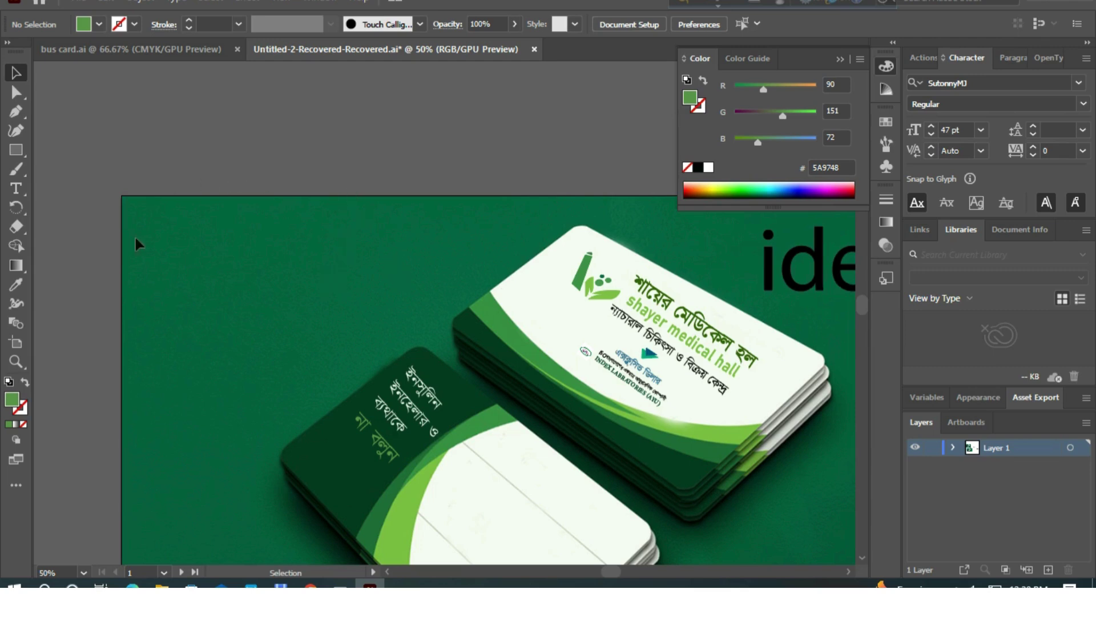
left_click(16, 188)
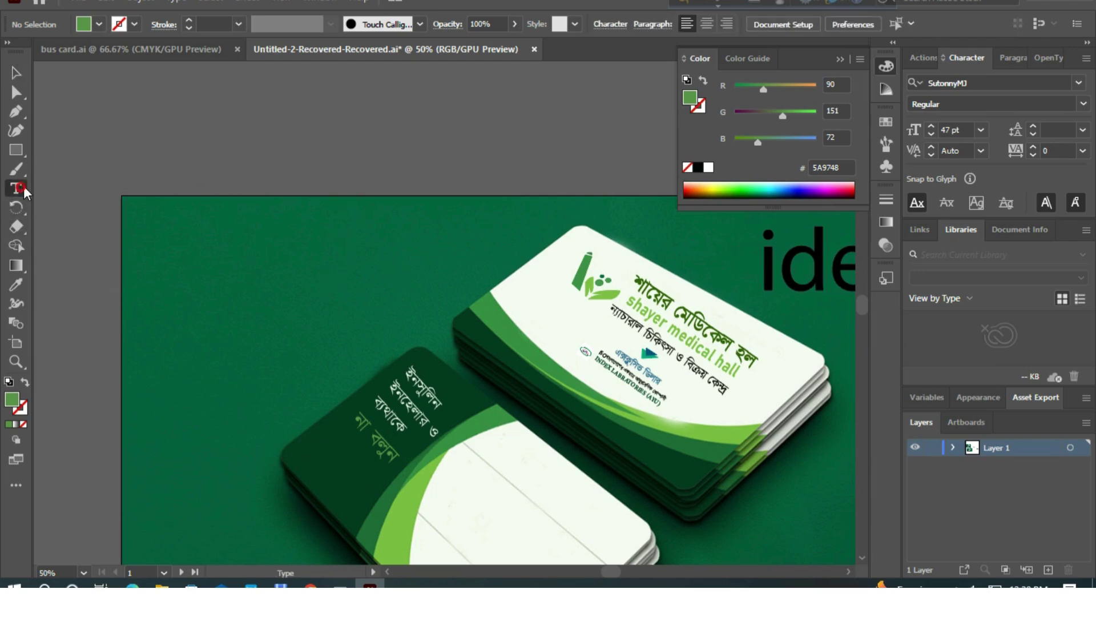
left_click(215, 256)
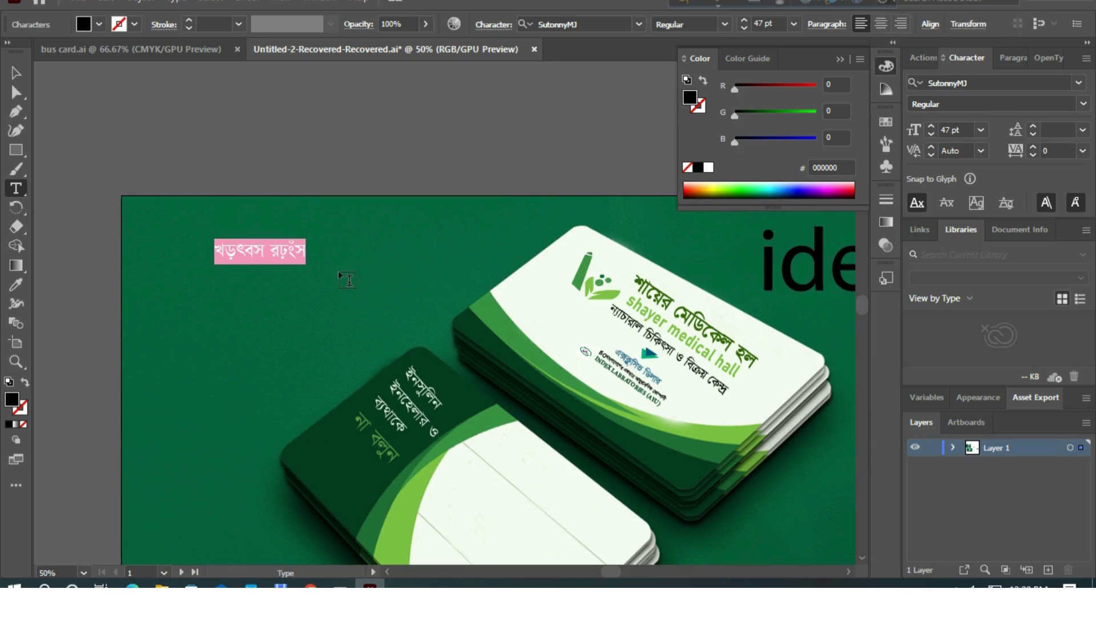
Examine the small lines of text below the slogan on the reference back card and compare them with the mockup.
scroll(389, 253, "down", 8)
scroll(423, 314, "up", 4)
scroll(422, 314, "down", 9)
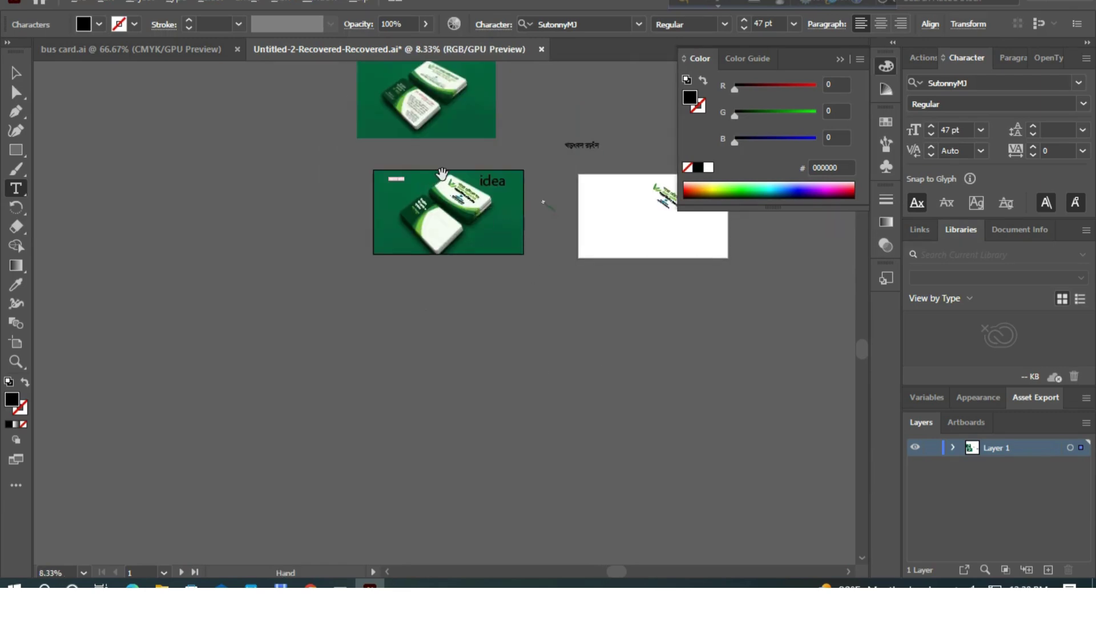
scroll(443, 180, "up", 3)
scroll(443, 194, "up", 5)
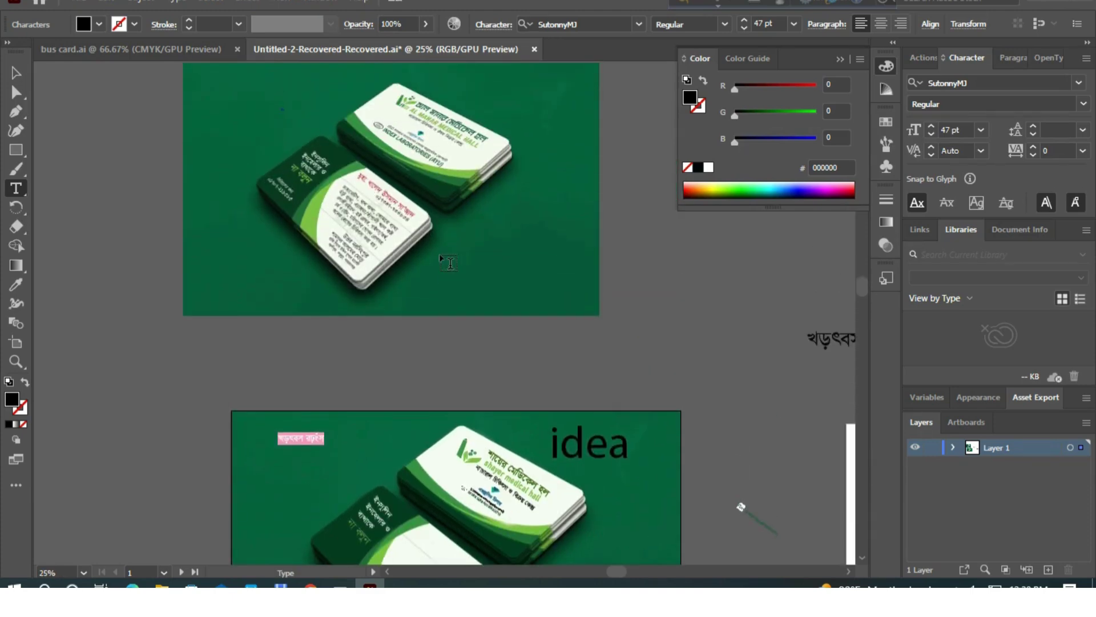
scroll(450, 263, "down", 1)
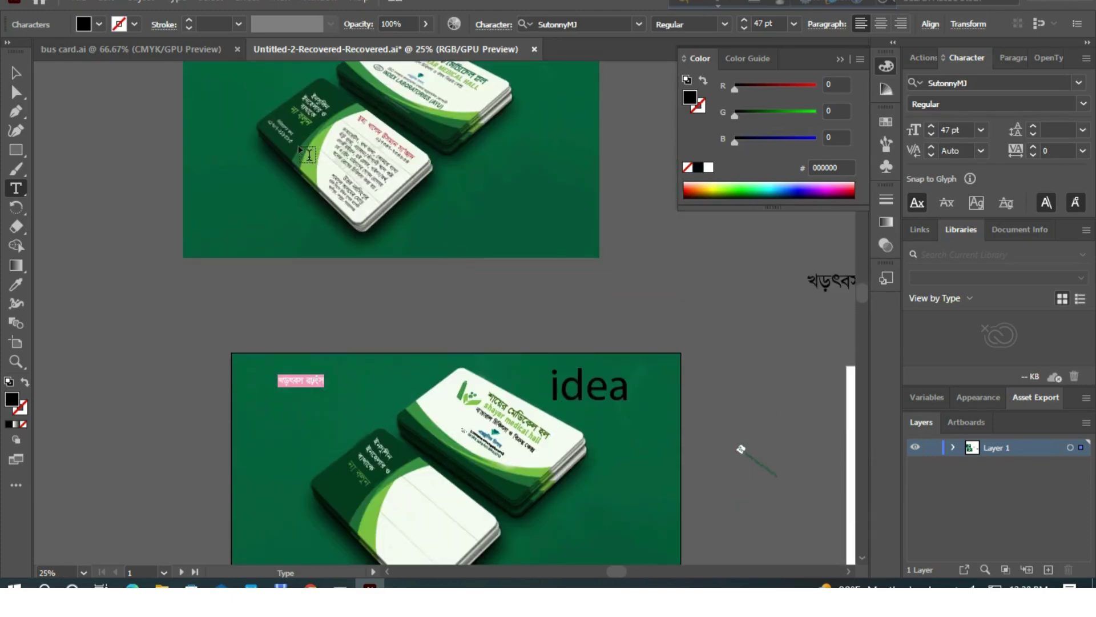
scroll(287, 161, "up", 3, "alt")
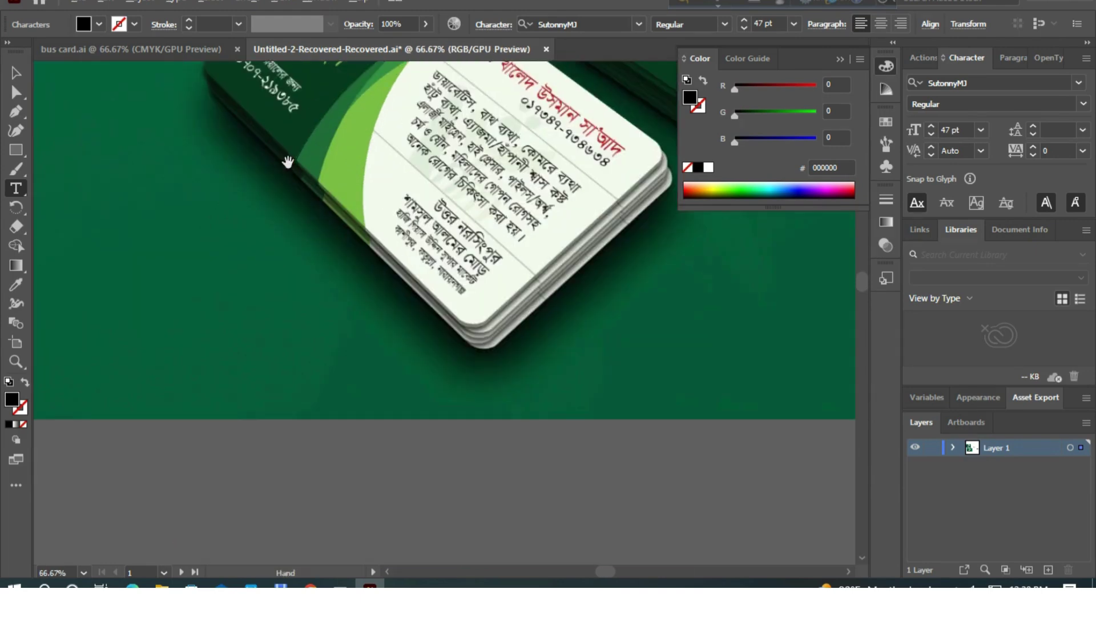
scroll(302, 180, "up", 1)
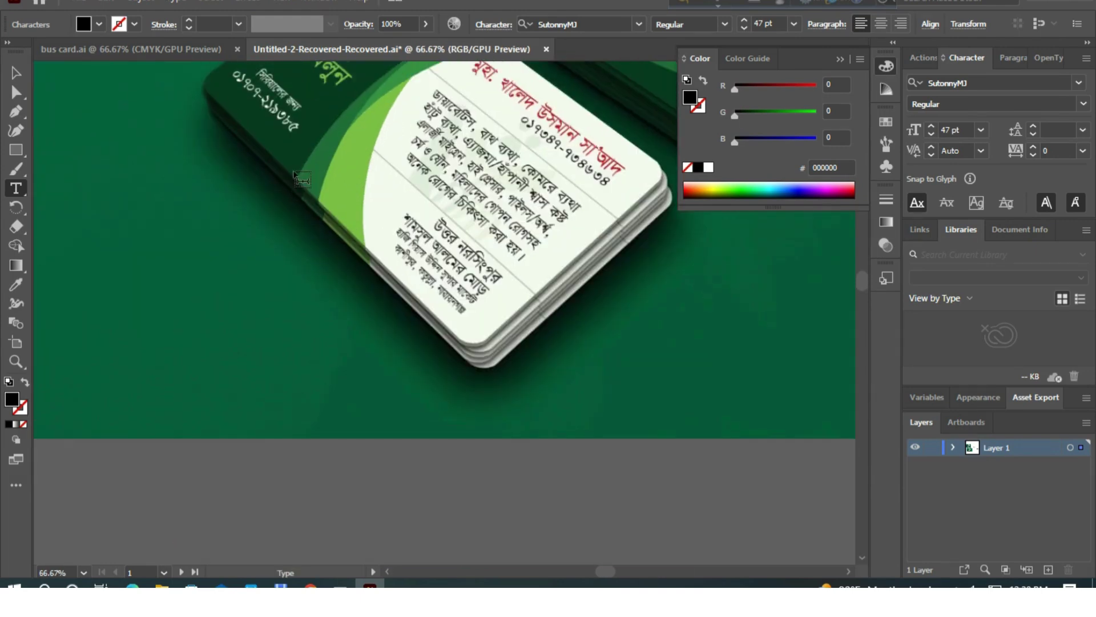
scroll(303, 180, "down", 2, "alt")
scroll(384, 269, "down", 3)
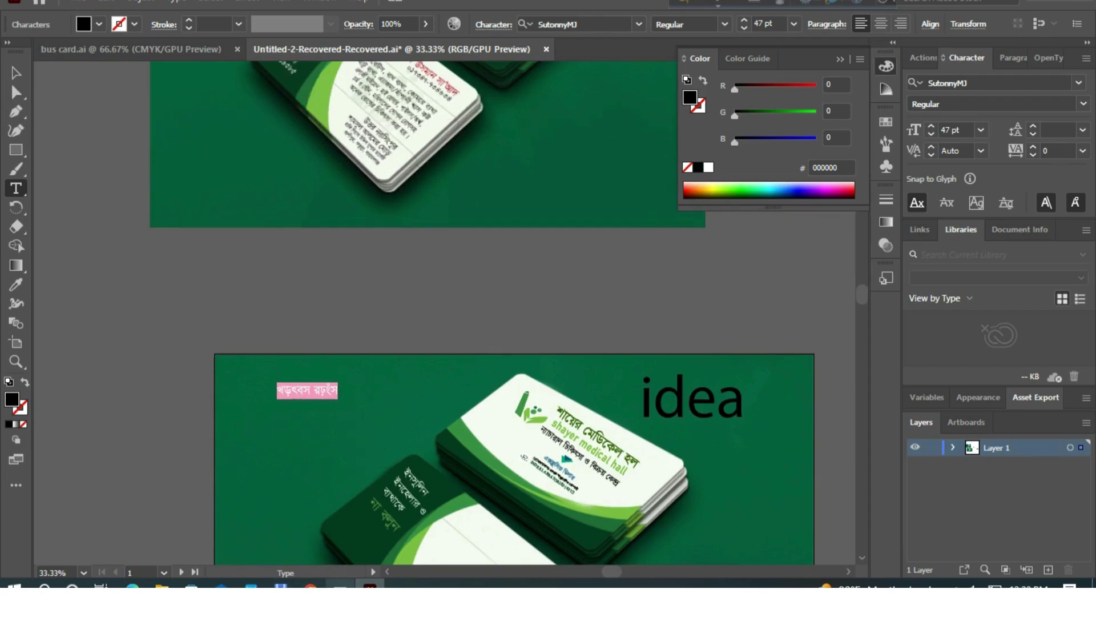
Replace the placeholder text above the back card with the Bengali word "সিরিয়ালের", using the on-screen keyboard.
left_click(340, 583)
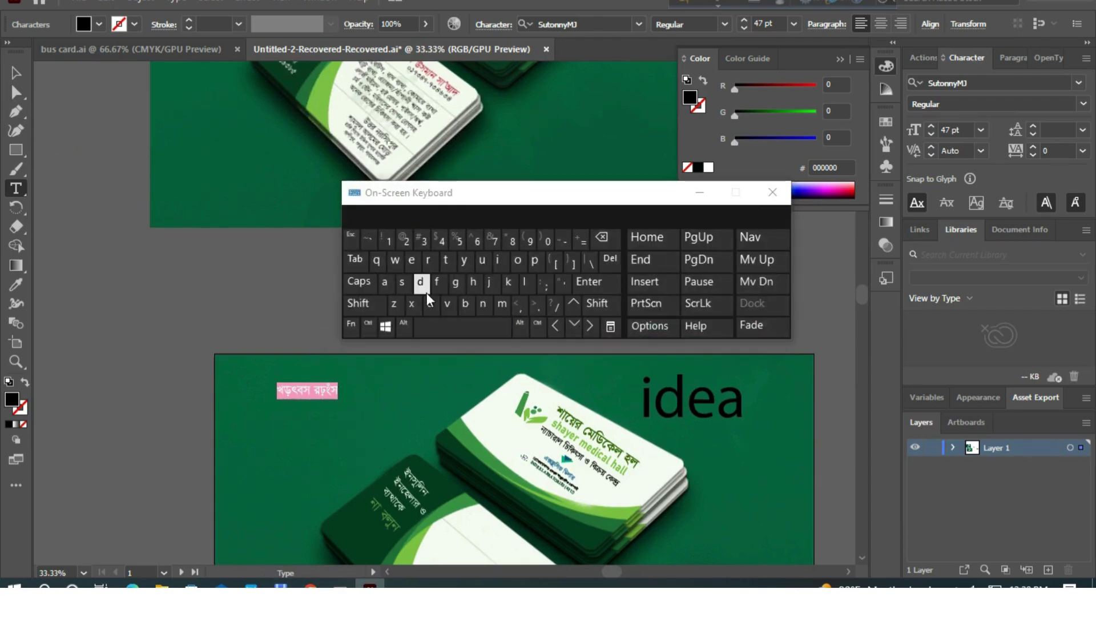
left_click(420, 282)
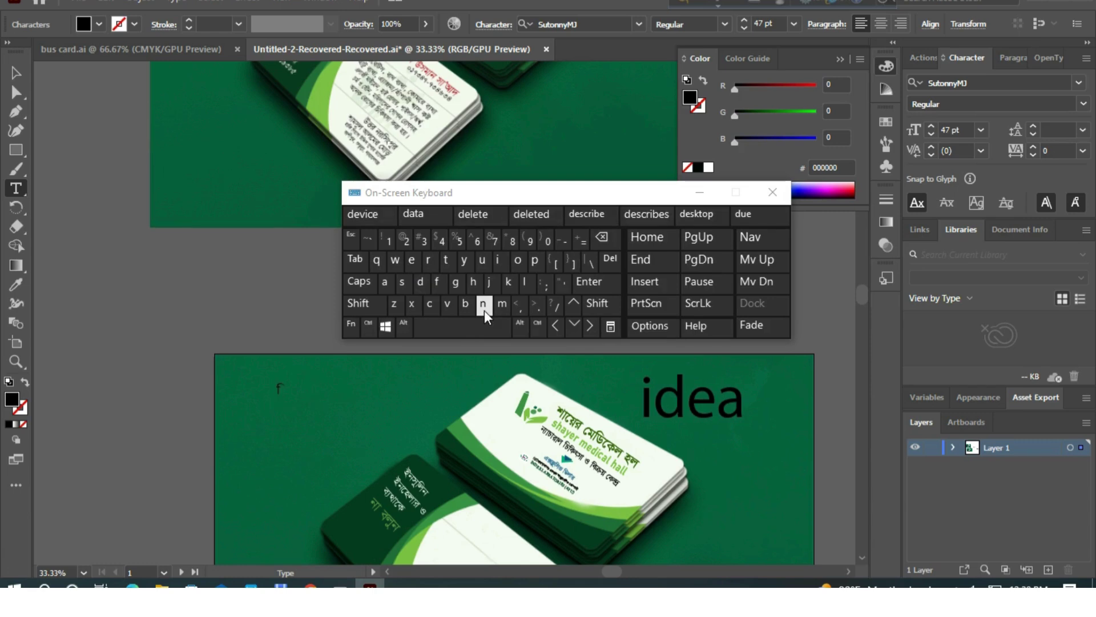
left_click(484, 310)
left_click(426, 283)
left_click(449, 305)
left_click(364, 306)
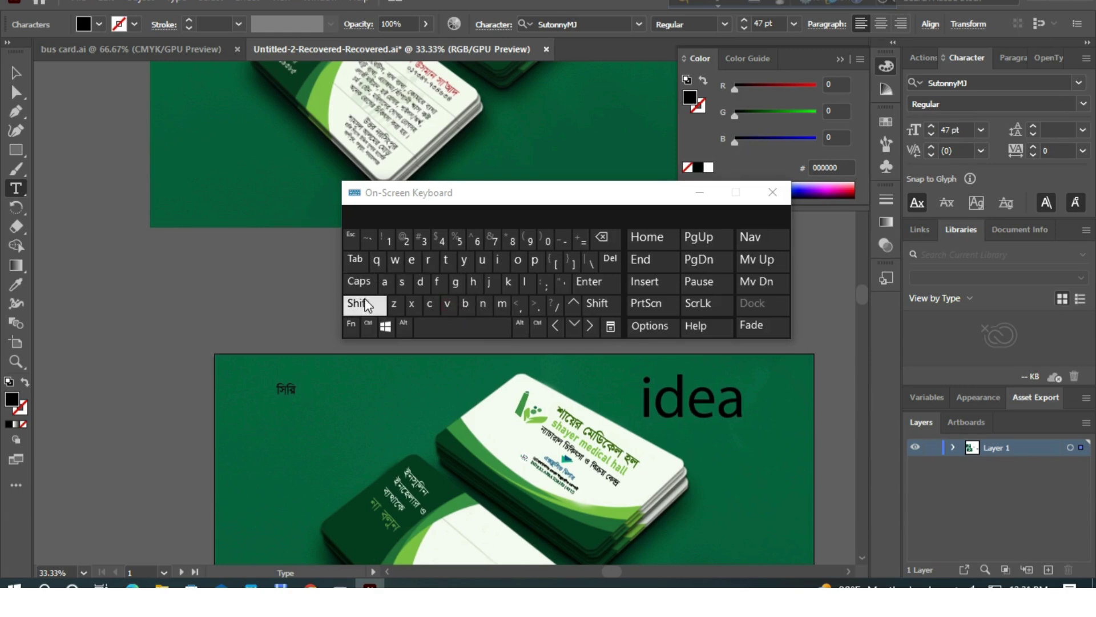
left_click(399, 263)
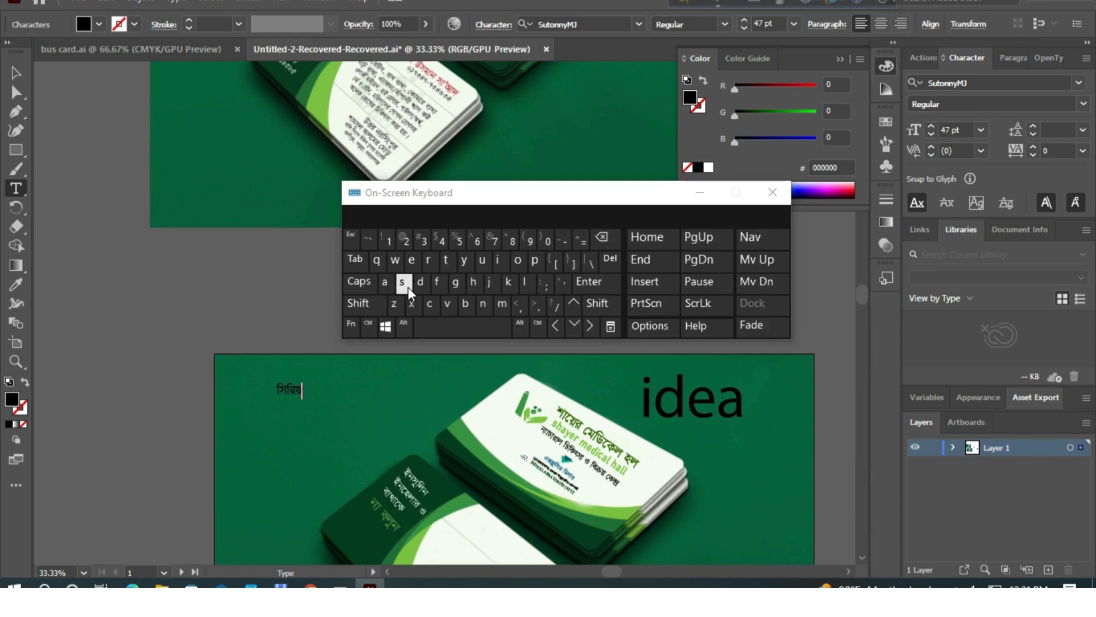
left_click(438, 283)
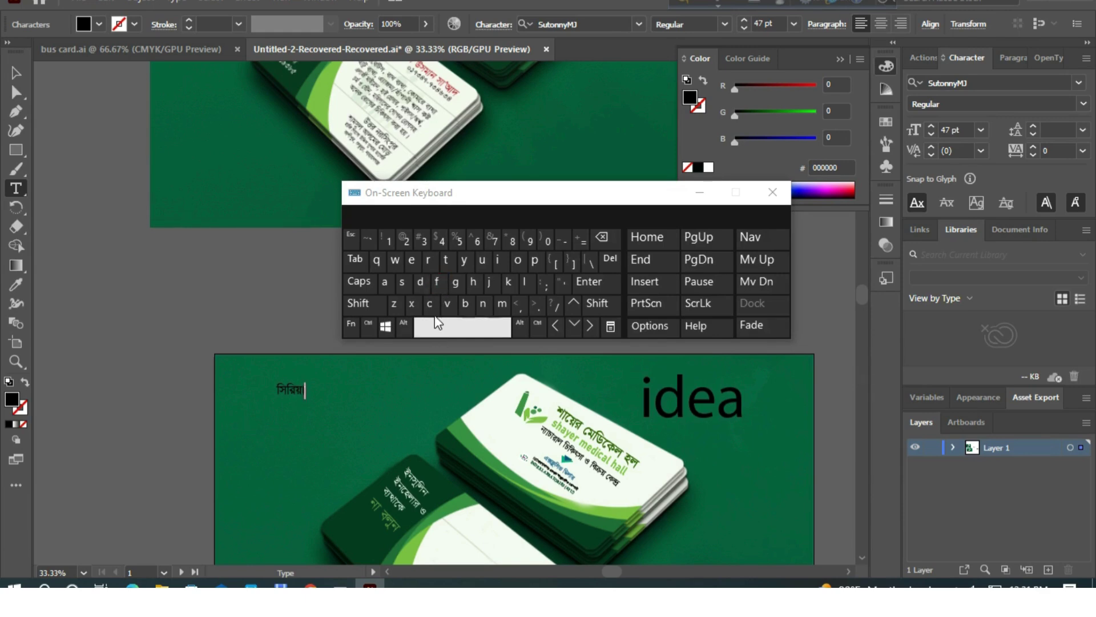
left_click(429, 307)
left_click(366, 306)
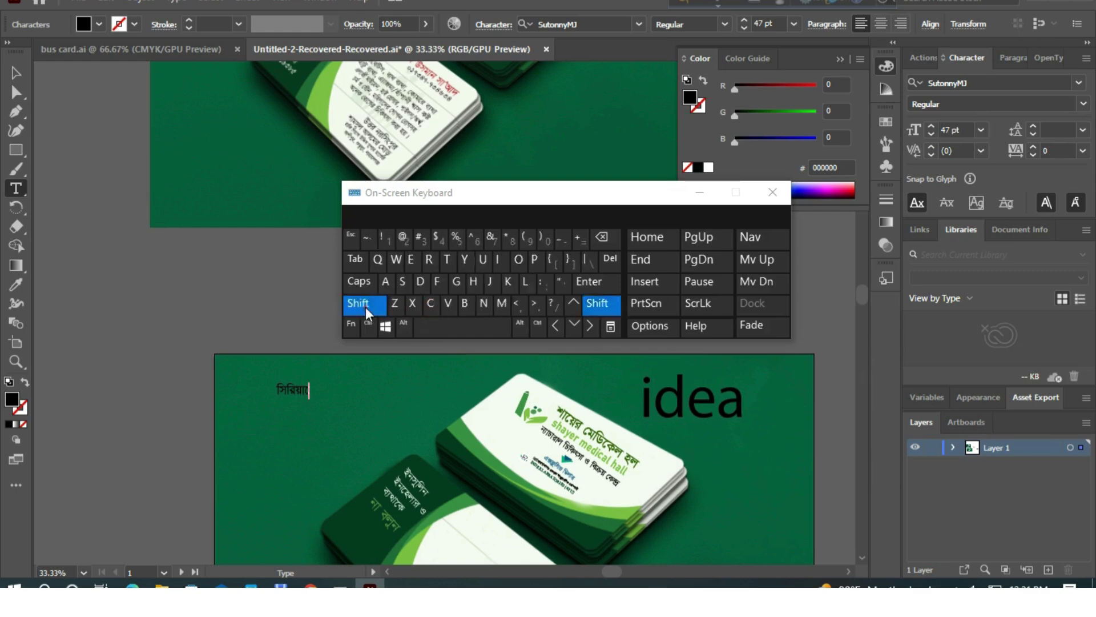
left_click(447, 307)
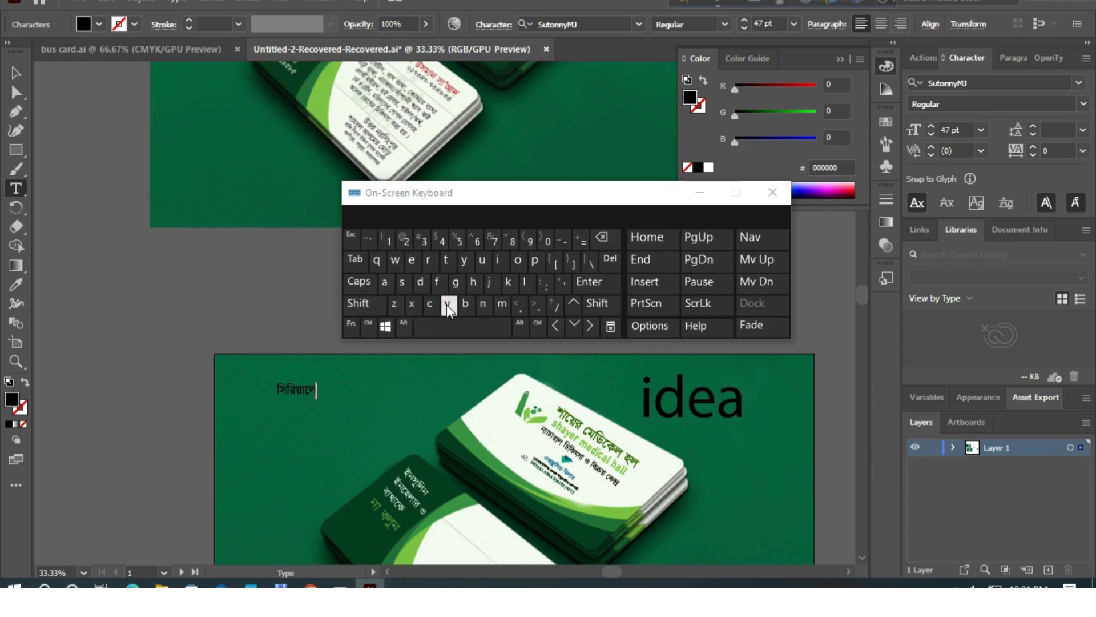
left_click(446, 306)
left_click(605, 238)
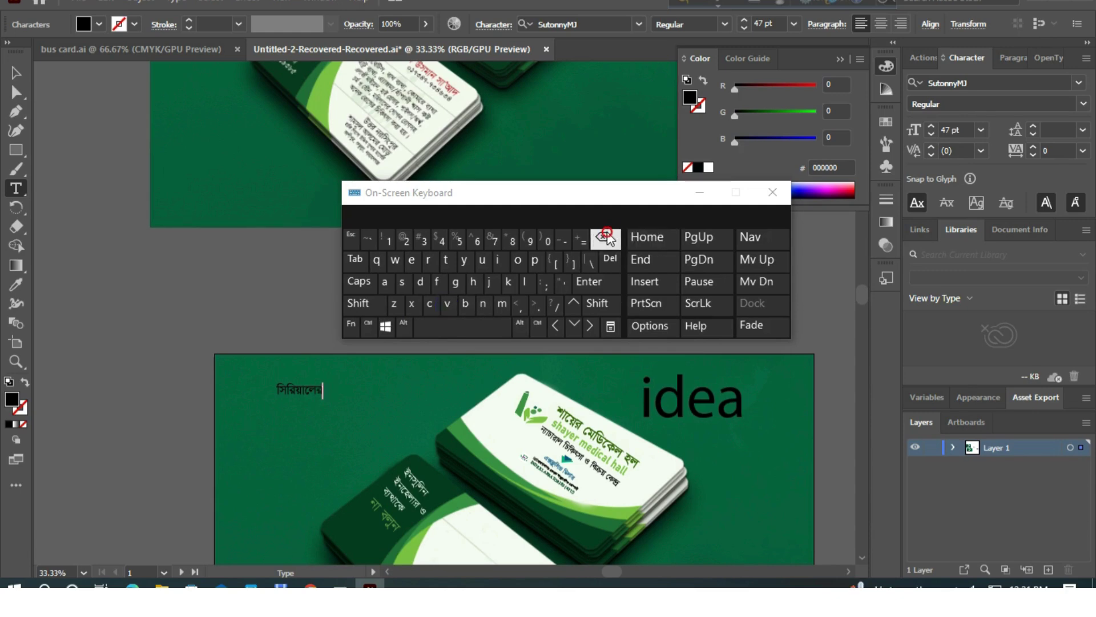
Complete the new text line with the word "জন্য" and hide the on-screen keyboard.
left_click(480, 262)
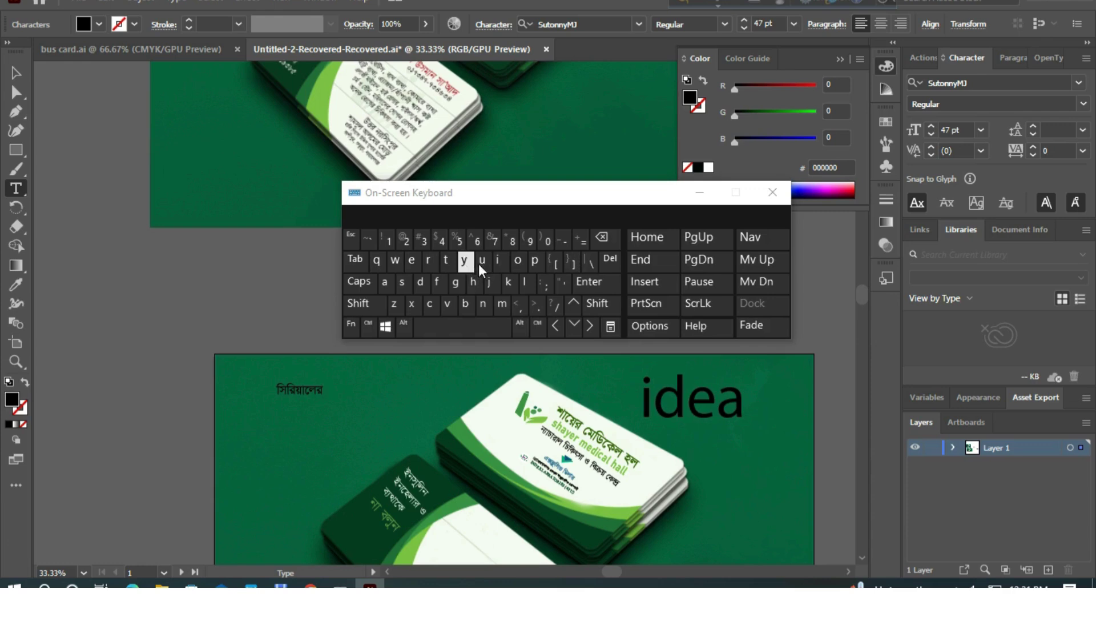
left_click(467, 306)
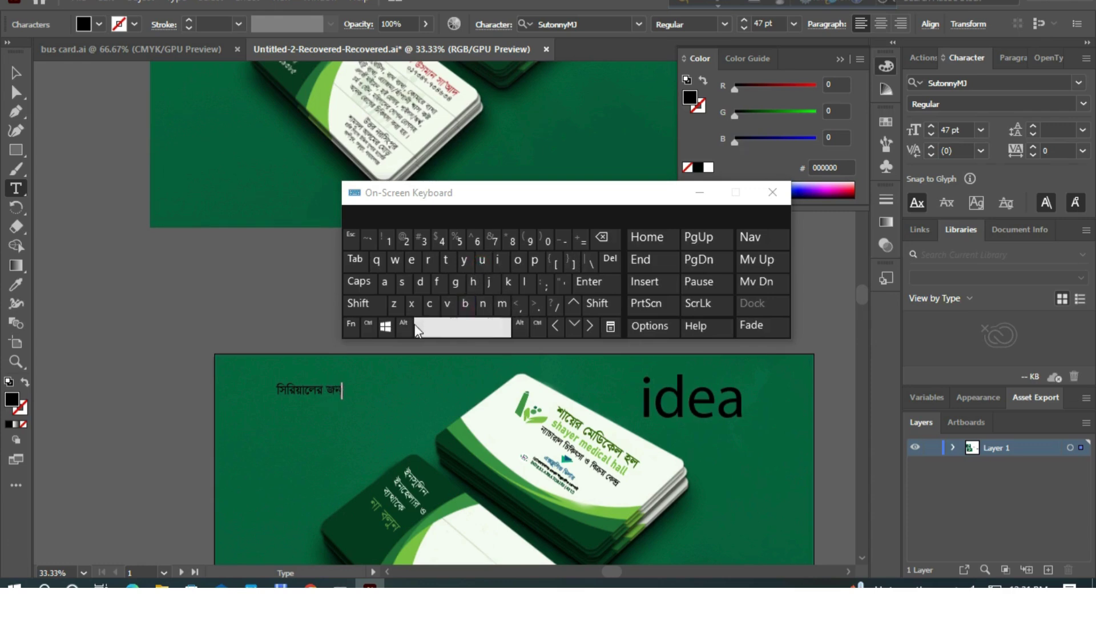
left_click(368, 307)
left_click(391, 304)
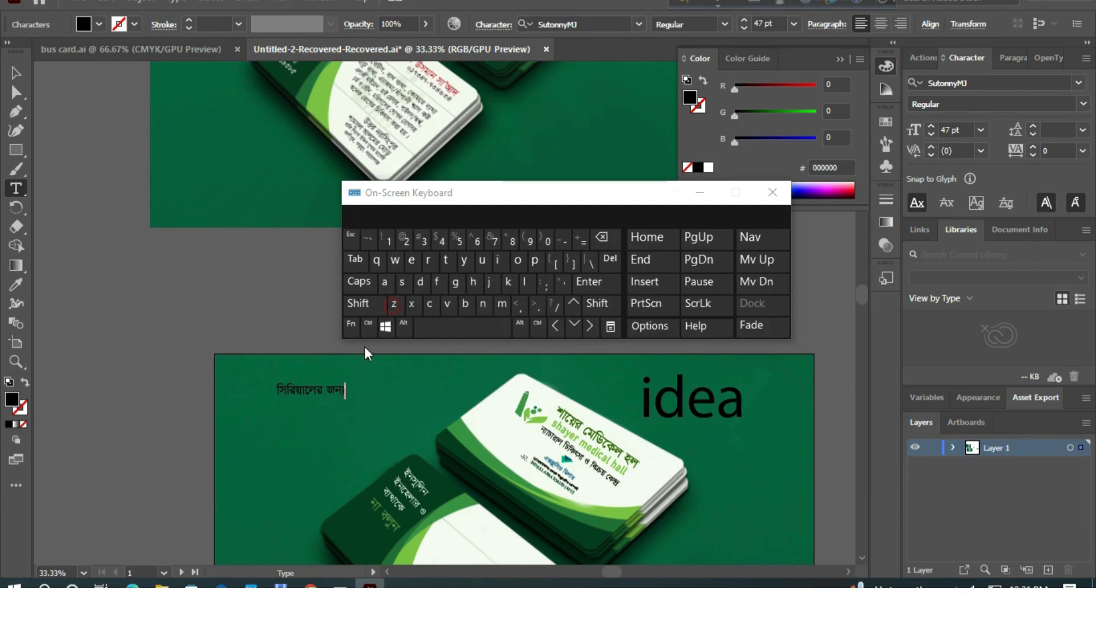
left_click(16, 73)
double_click(16, 73)
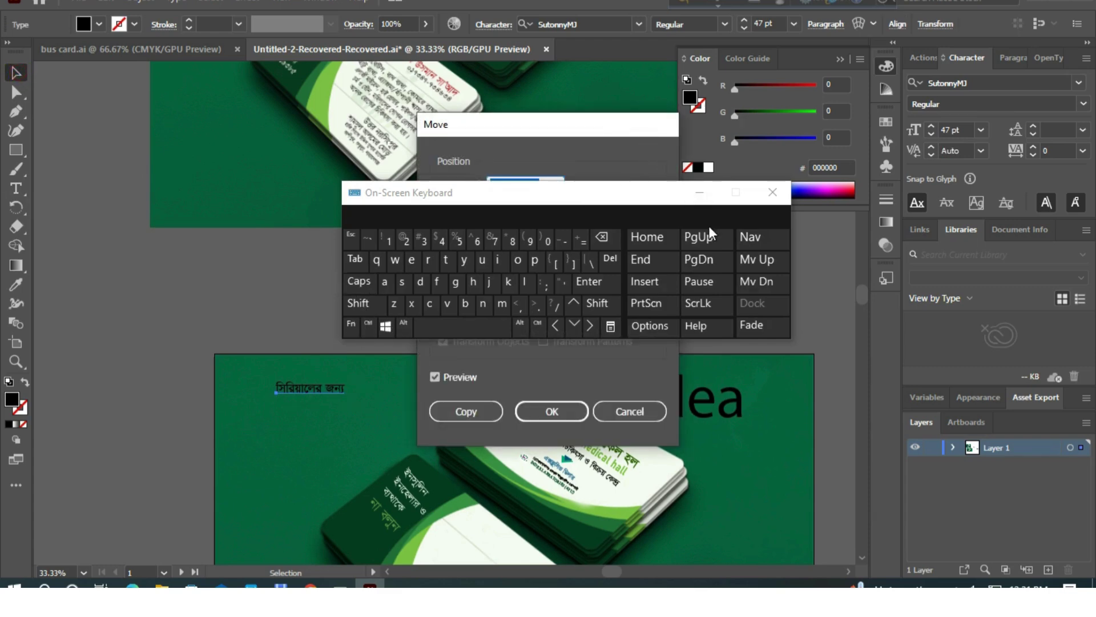
left_click(701, 194)
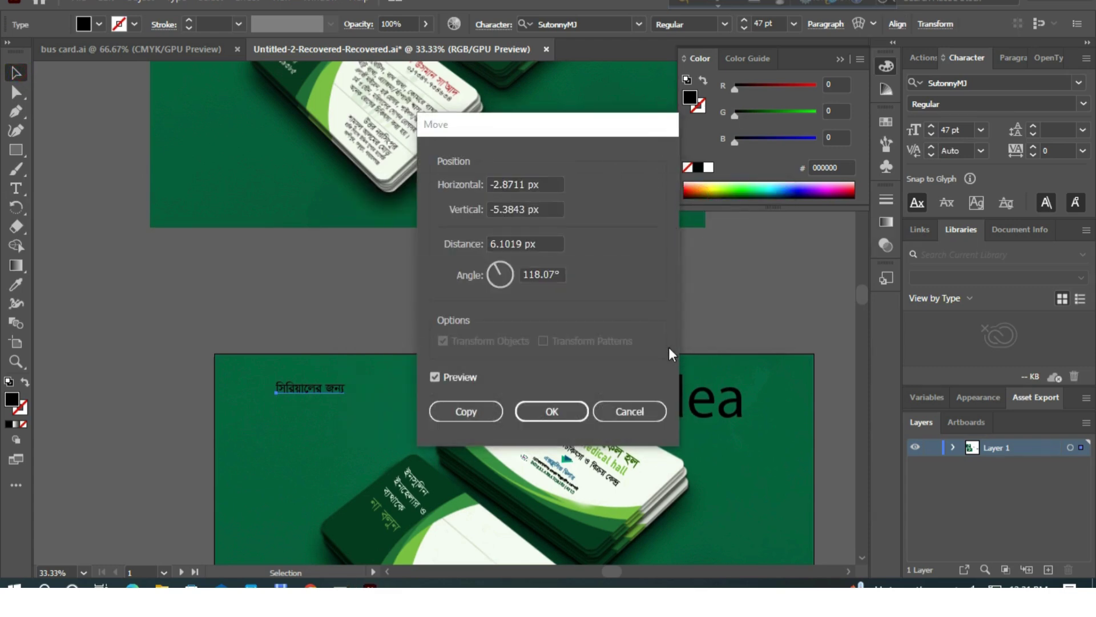
left_click(631, 411)
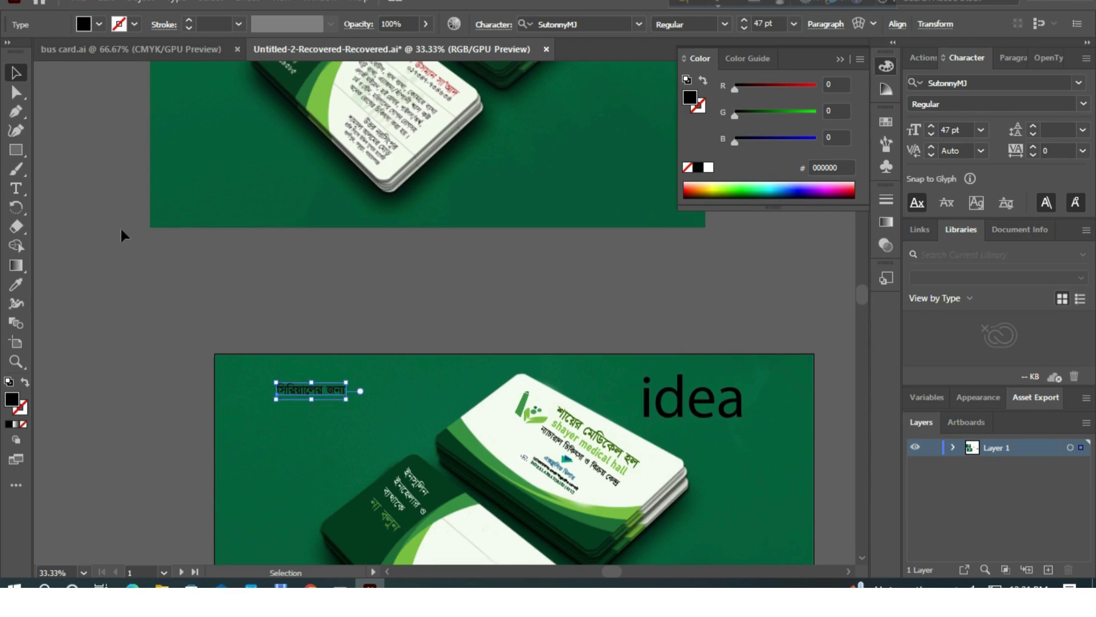
Move the "সিরিয়ালের জন্য" text below the slogan on the back card's dark green area and rotate it to the card's angle.
scroll(246, 307, "down", 2)
left_click(308, 313)
left_click_drag(308, 313, 376, 468)
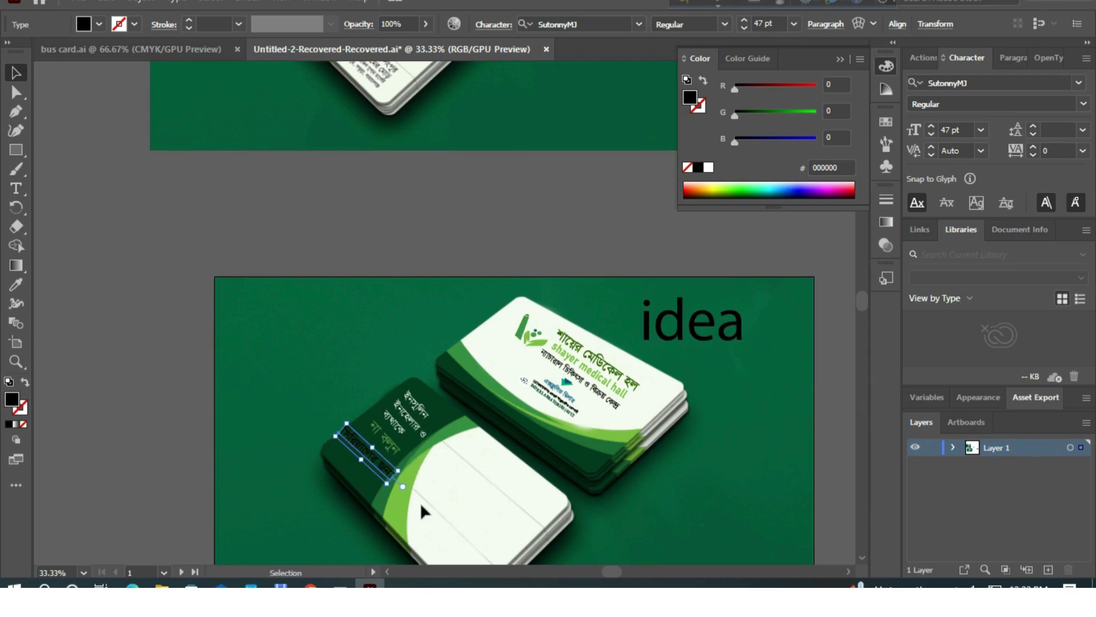
Set the "সিরিয়ালের জন্য" text's font size to 27 pt and move it closer to the slogan's green last line.
scroll(447, 331, "up", 4)
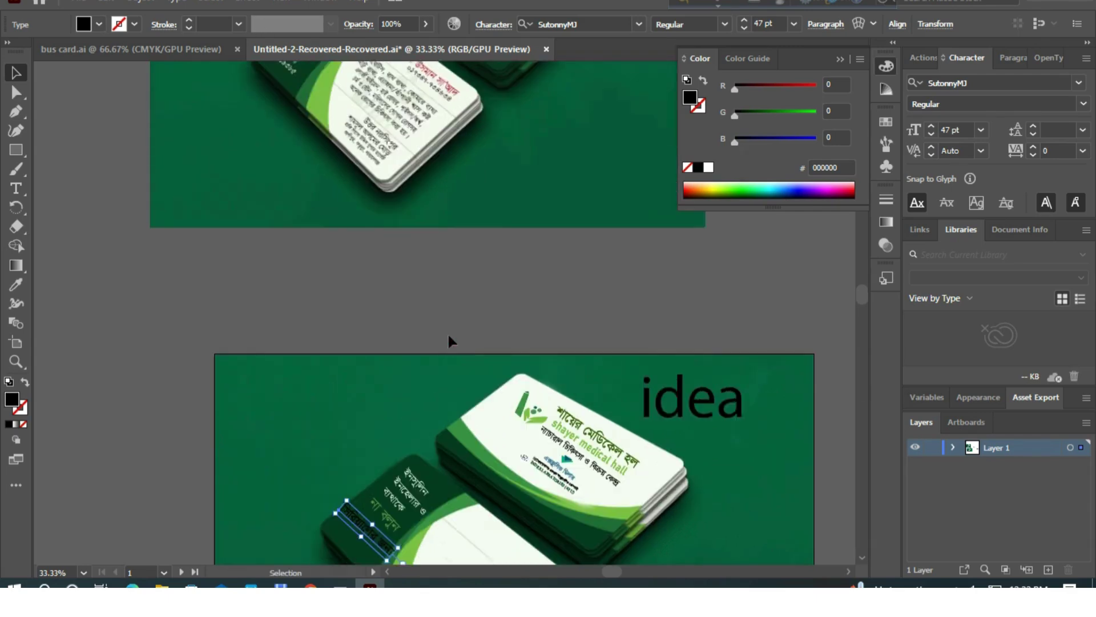
scroll(447, 340, "down", 1)
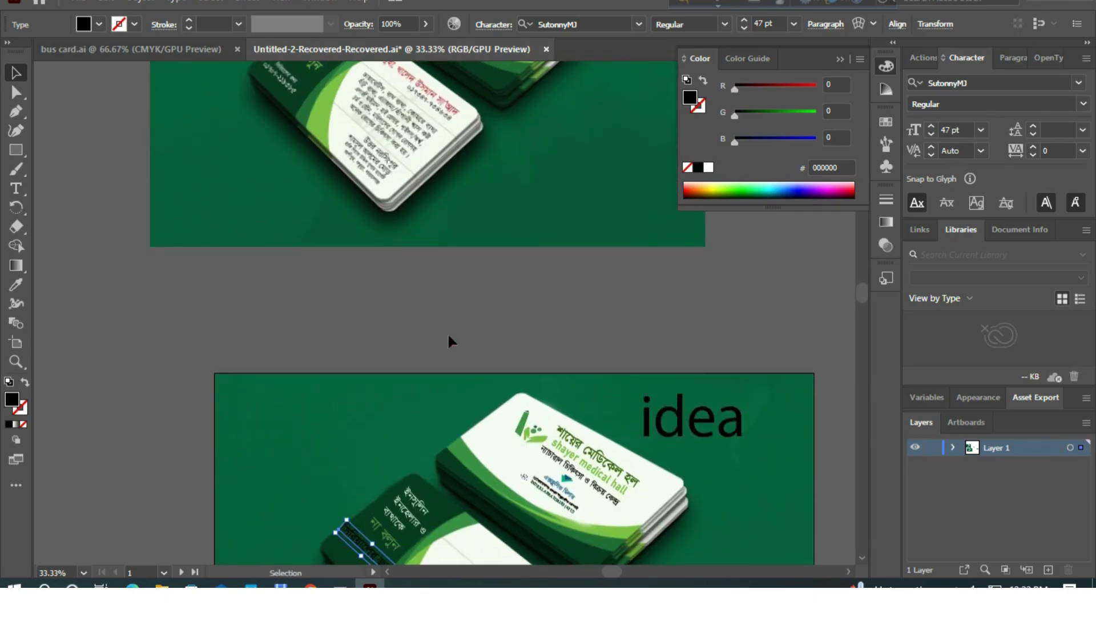
scroll(449, 341, "down", 3)
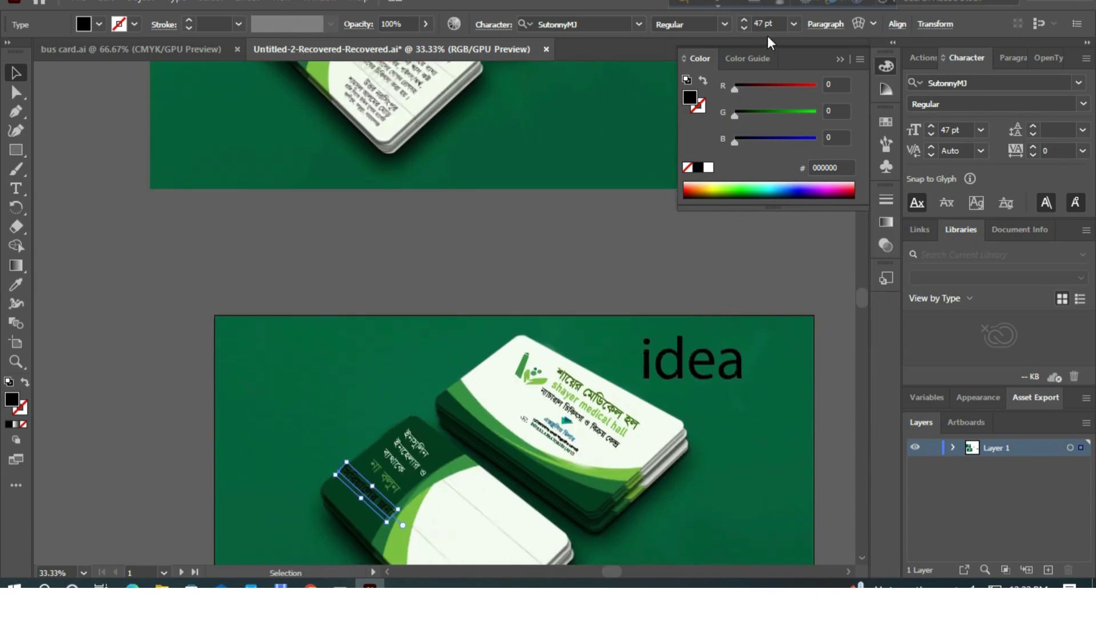
left_click(743, 29)
left_click(743, 29)
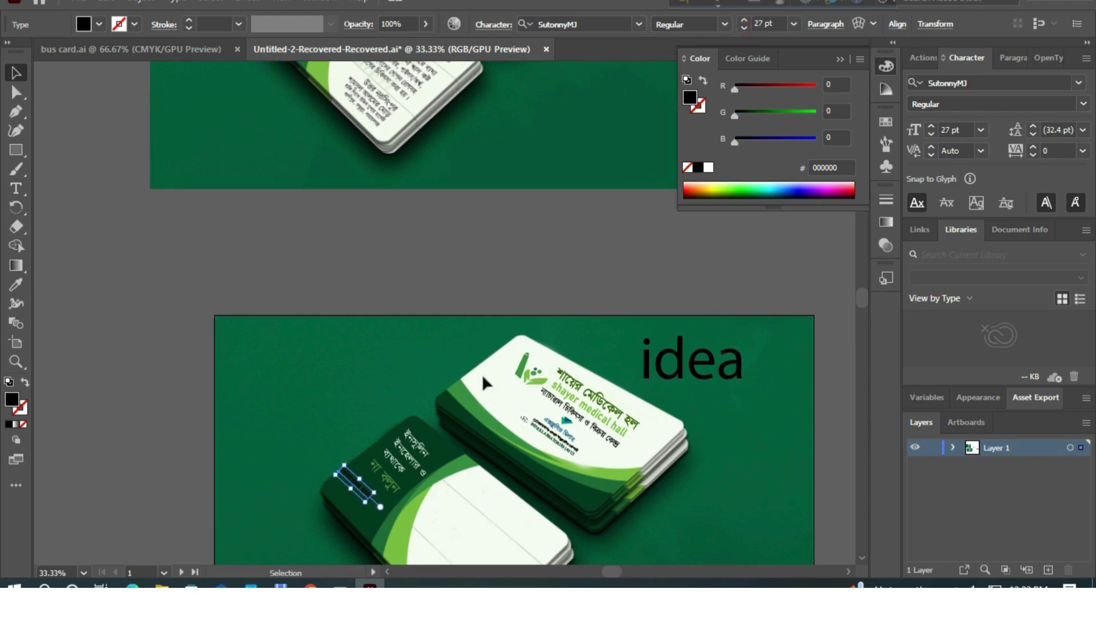
left_click_drag(364, 491, 389, 508)
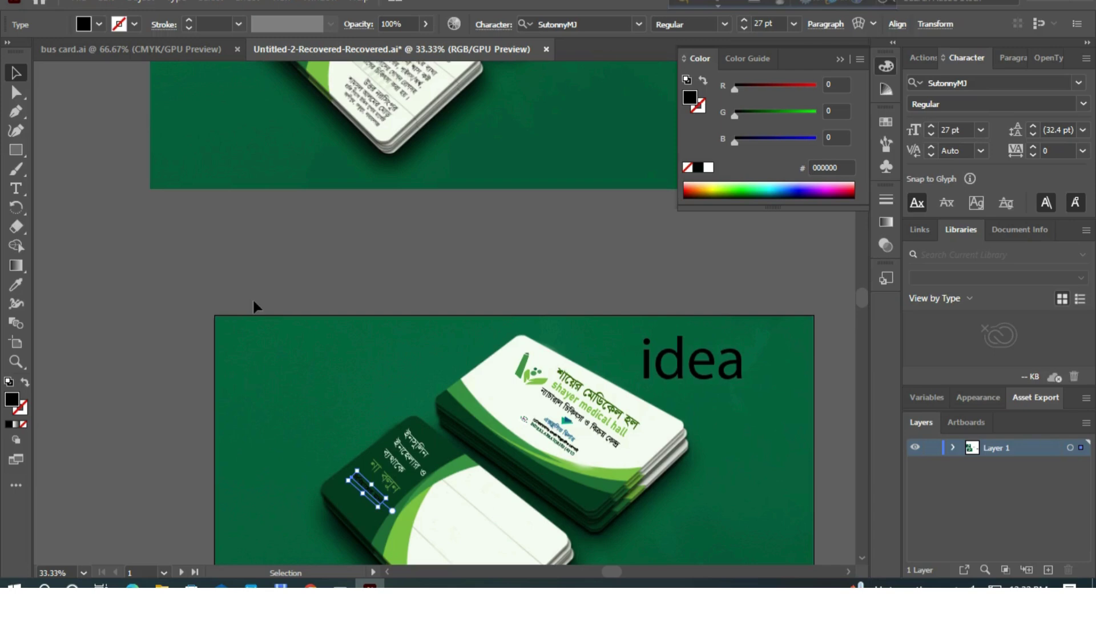
Colour the "সিরিয়ালের জন্য" text light grey-green C5D1C7 by sampling the matching text on the reference back card.
left_click(18, 280)
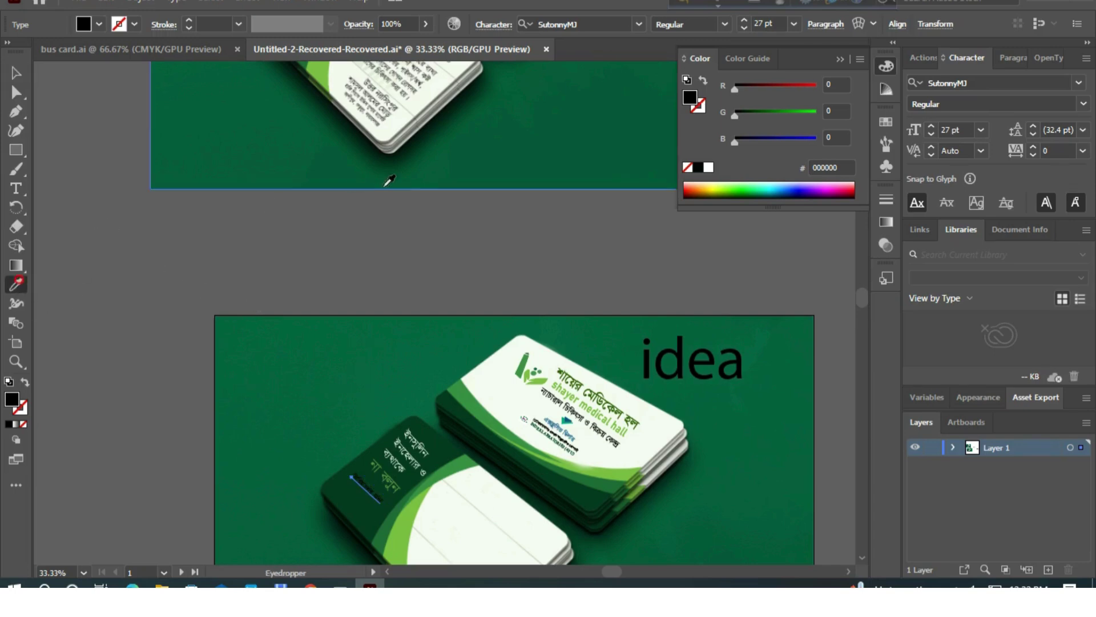
scroll(443, 282, "up", 3)
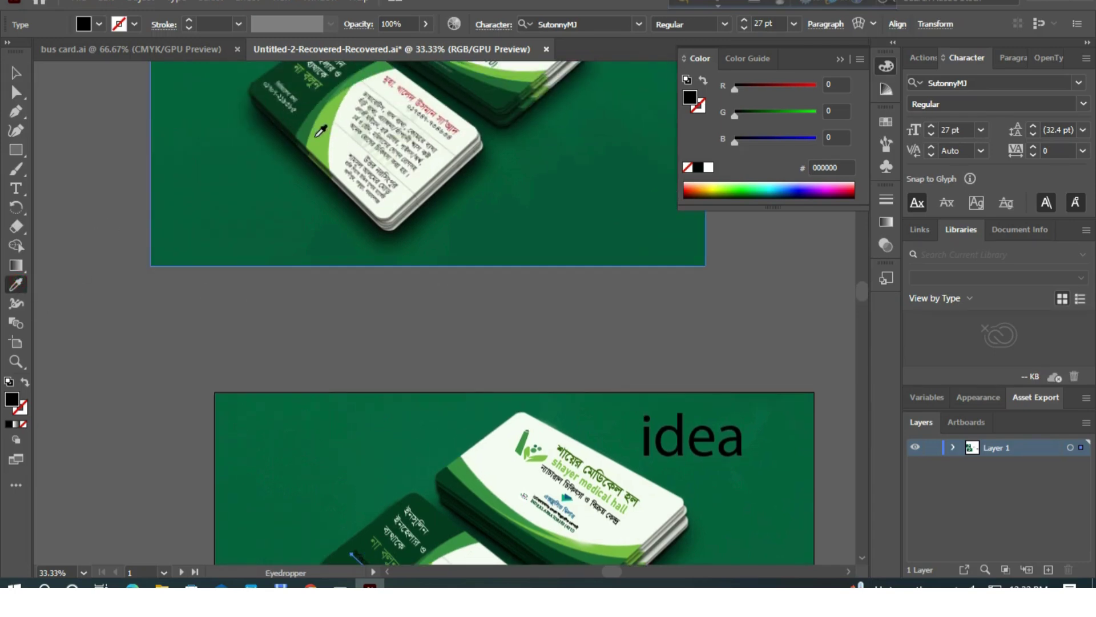
left_click(295, 96)
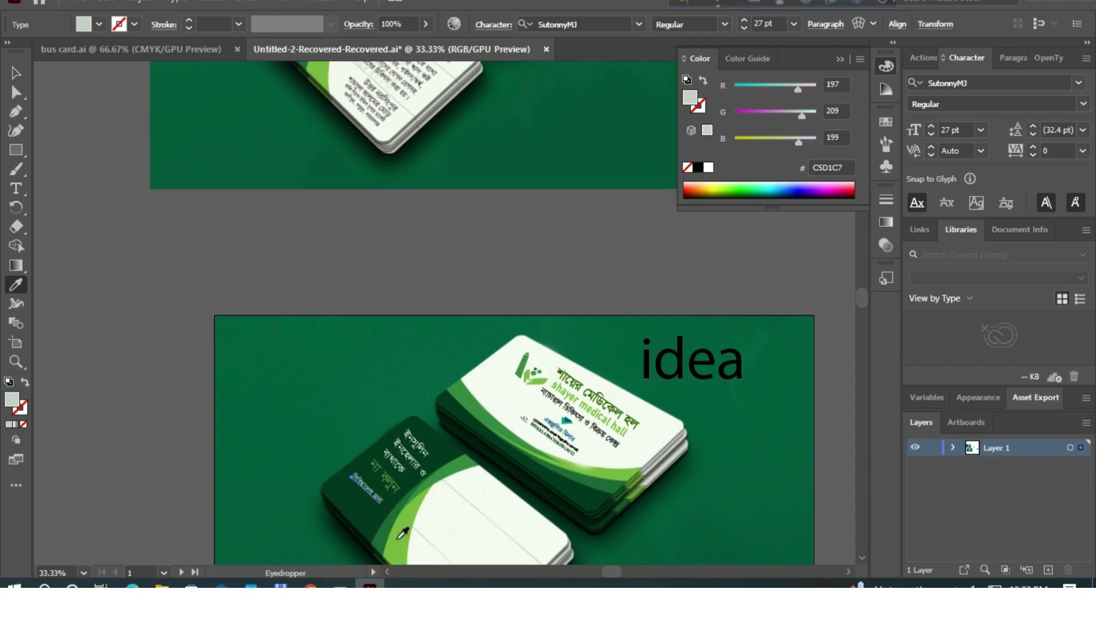
Rotate the "সিরিয়ালের জন্য" text slightly steeper to follow the slogan's angle and deselect it.
left_click(16, 73)
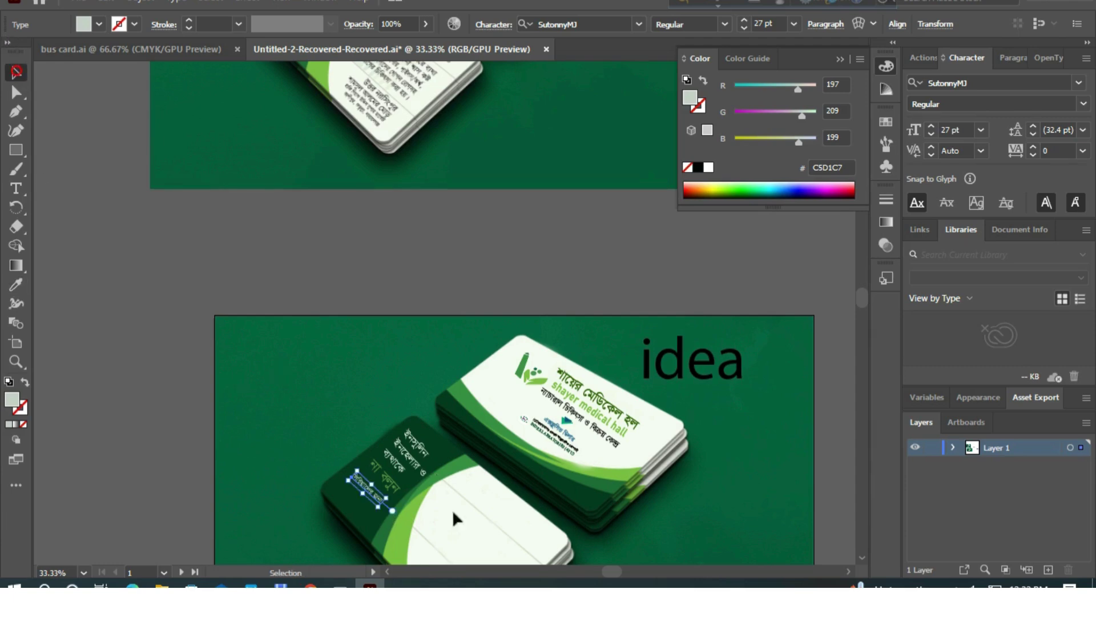
left_click_drag(383, 512, 383, 517)
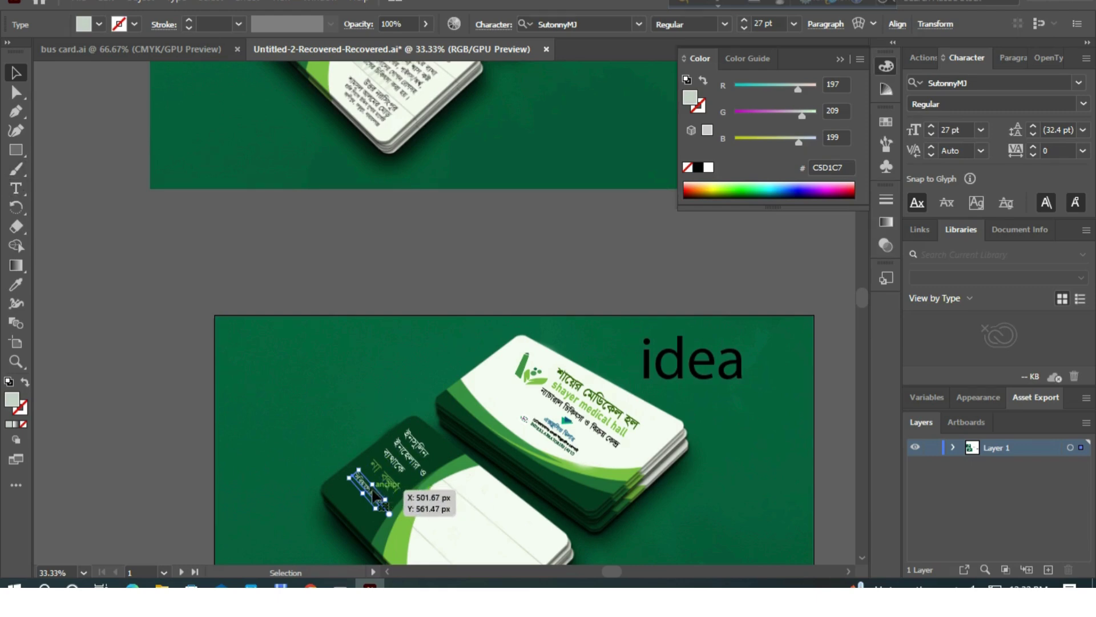
left_click_drag(329, 453, 237, 351)
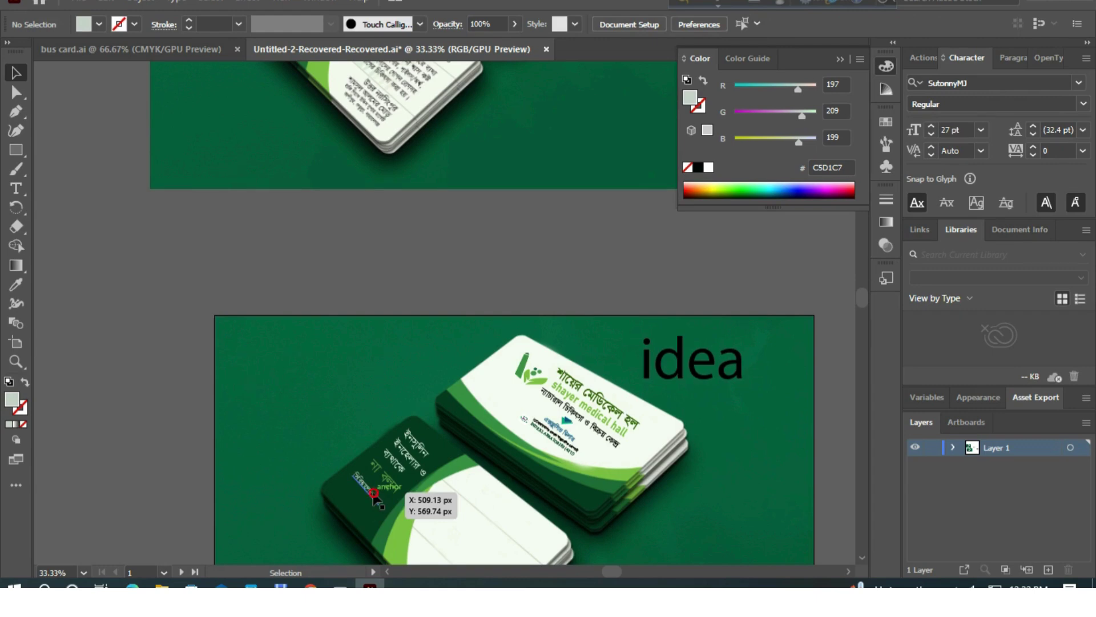
Enlarge the "সিরিয়ালের জন্য" text to about 35.9 pt and place a copy of it on the empty canvas above the mockup.
left_click(375, 498)
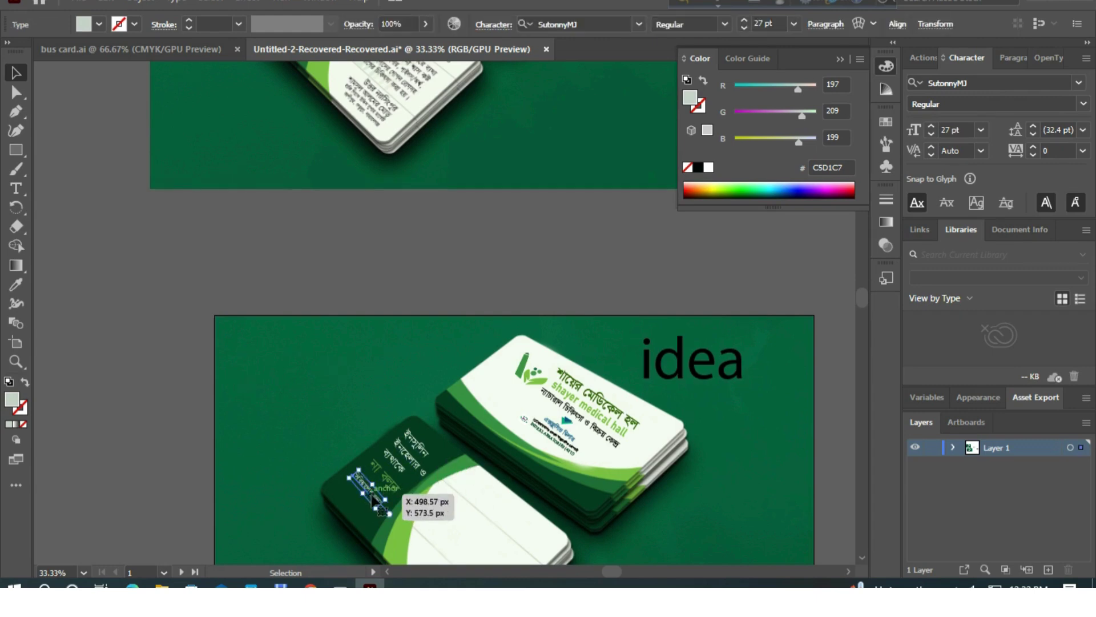
left_click_drag(374, 501, 252, 265)
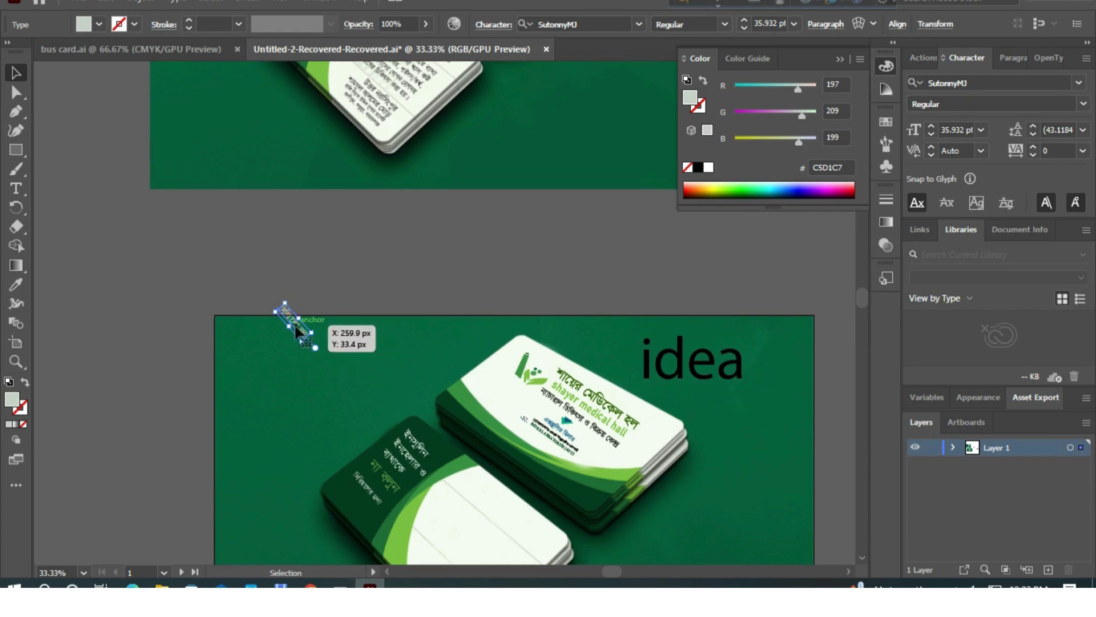
left_click_drag(295, 321, 274, 244)
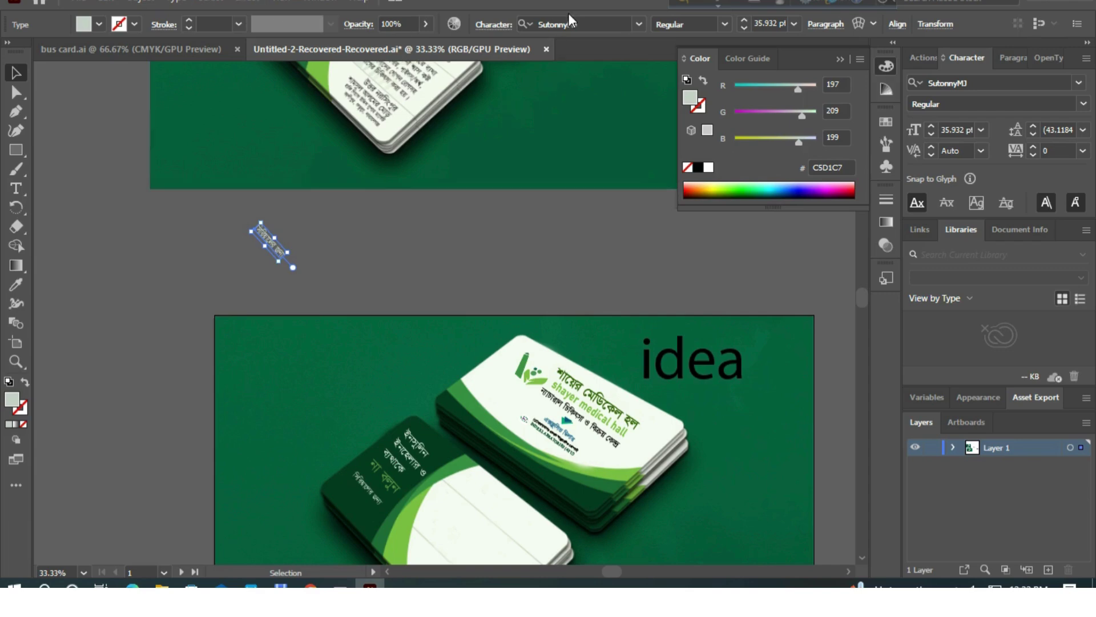
Enlarge the copied text above the mockup to 51 pt and replace its wording with the contact phone number in Bengali digits.
left_click(743, 21)
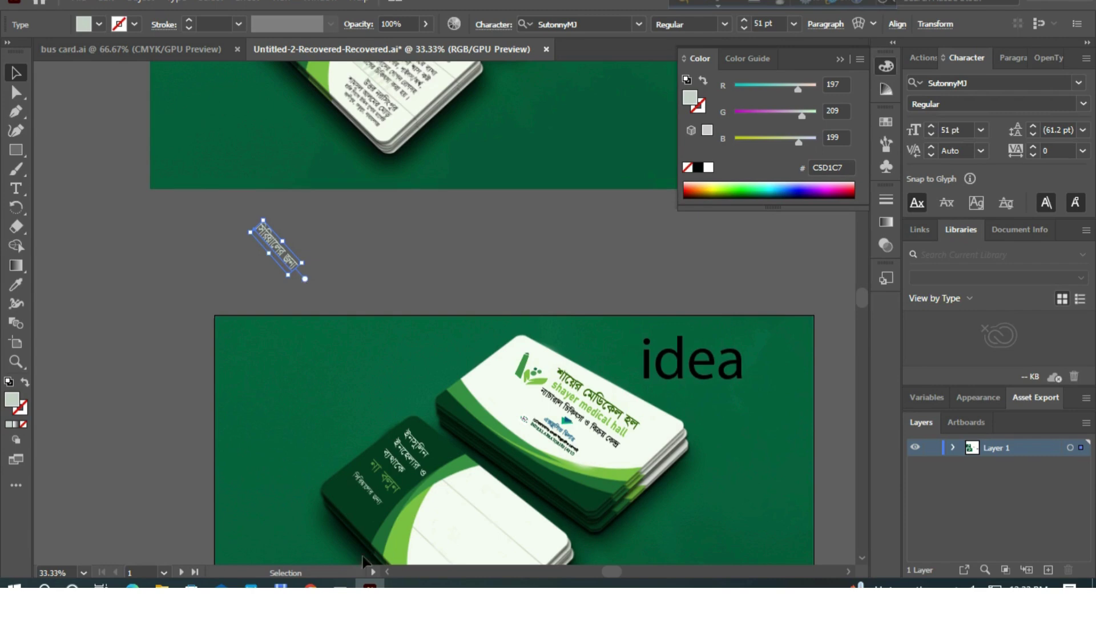
mouse_move(310, 585)
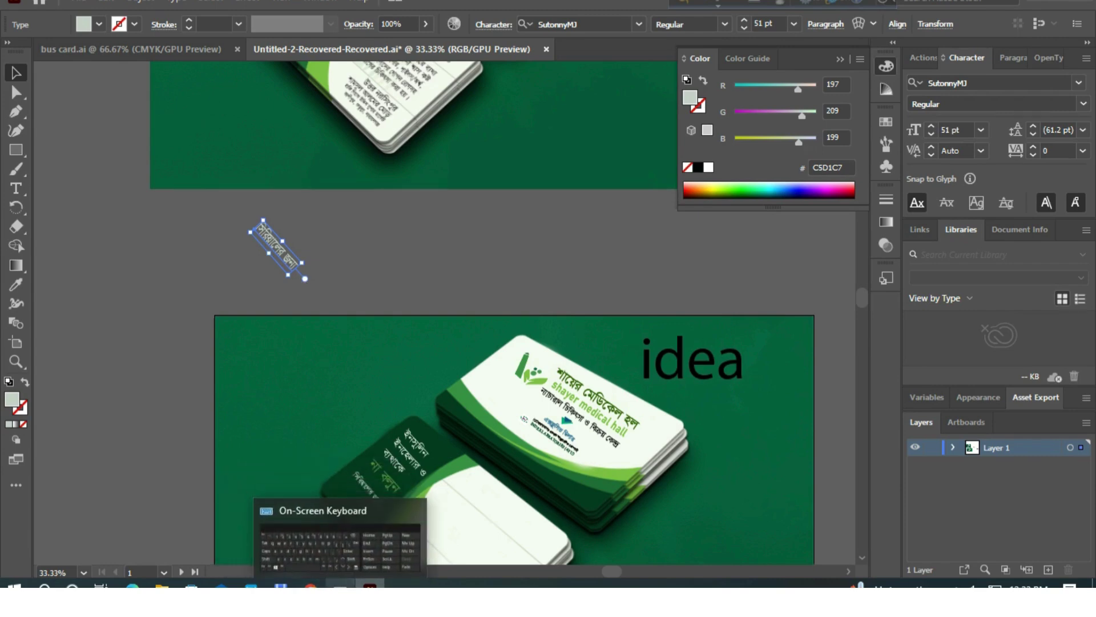
left_click(340, 585)
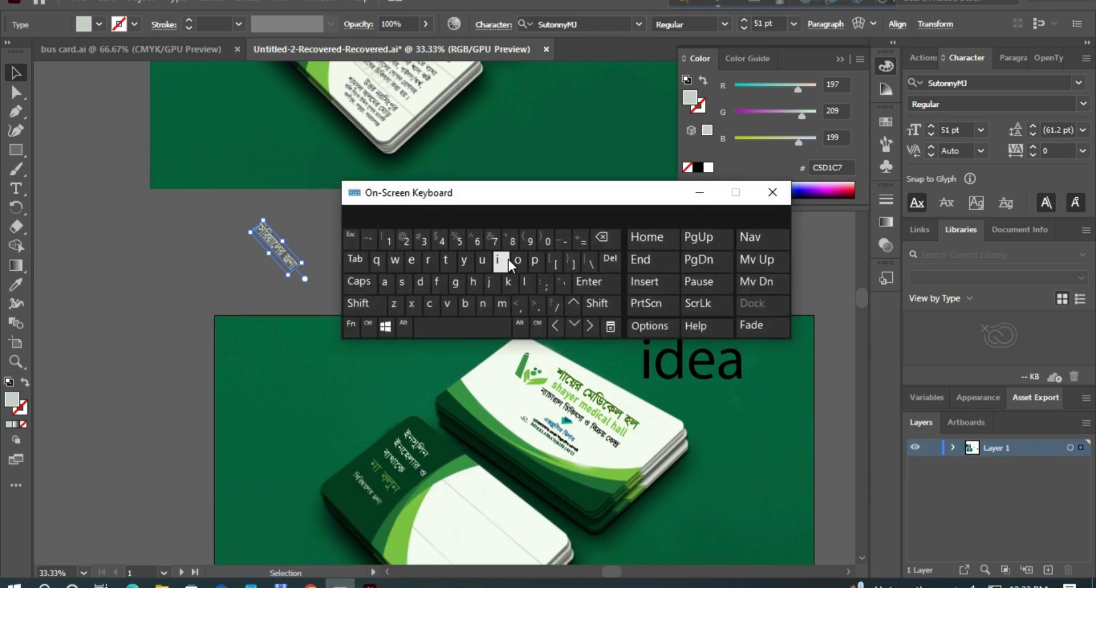
left_click(546, 242)
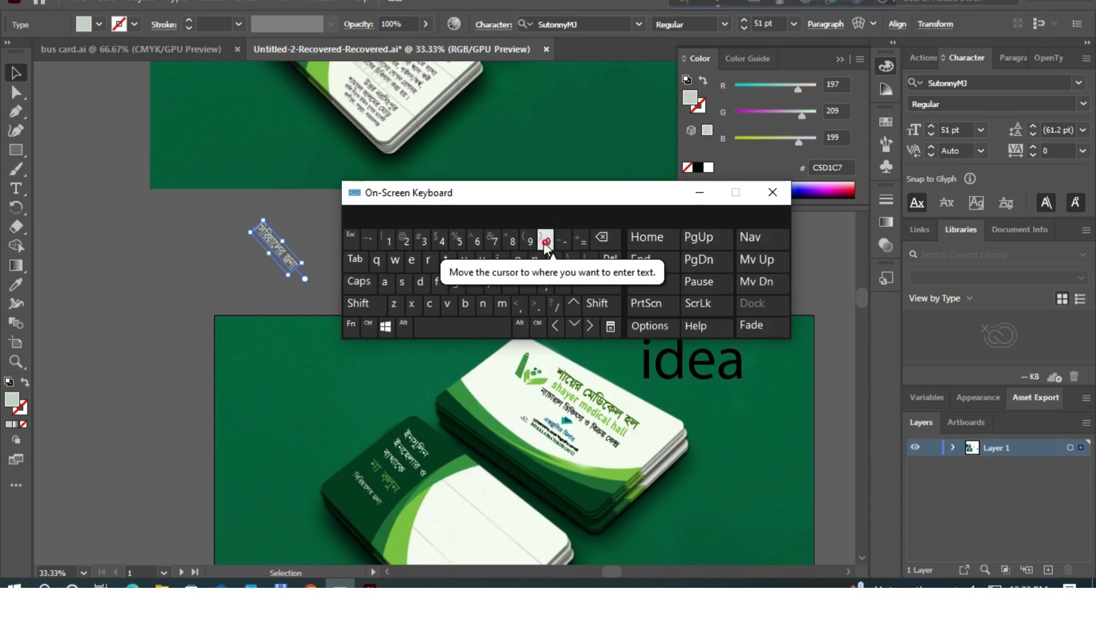
left_click(271, 246)
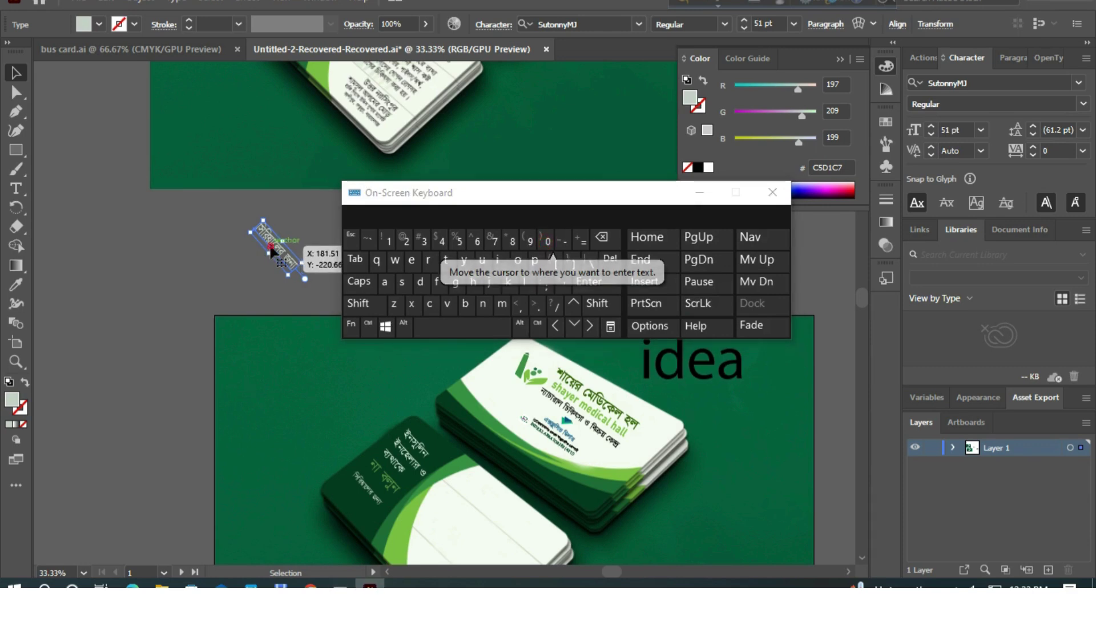
double_click(276, 246)
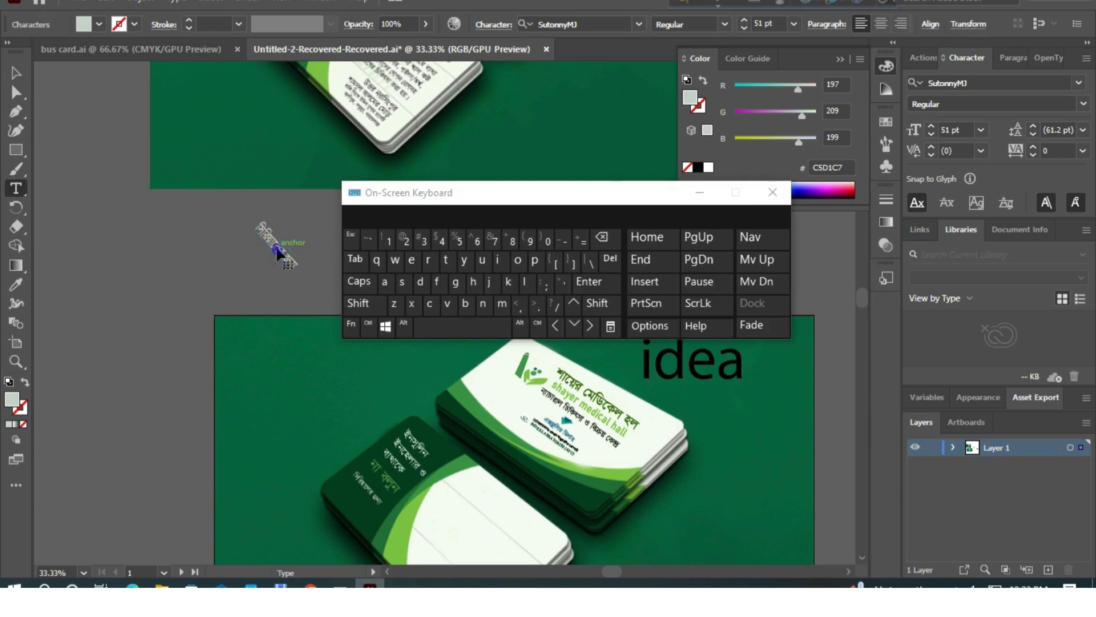
left_click(547, 239)
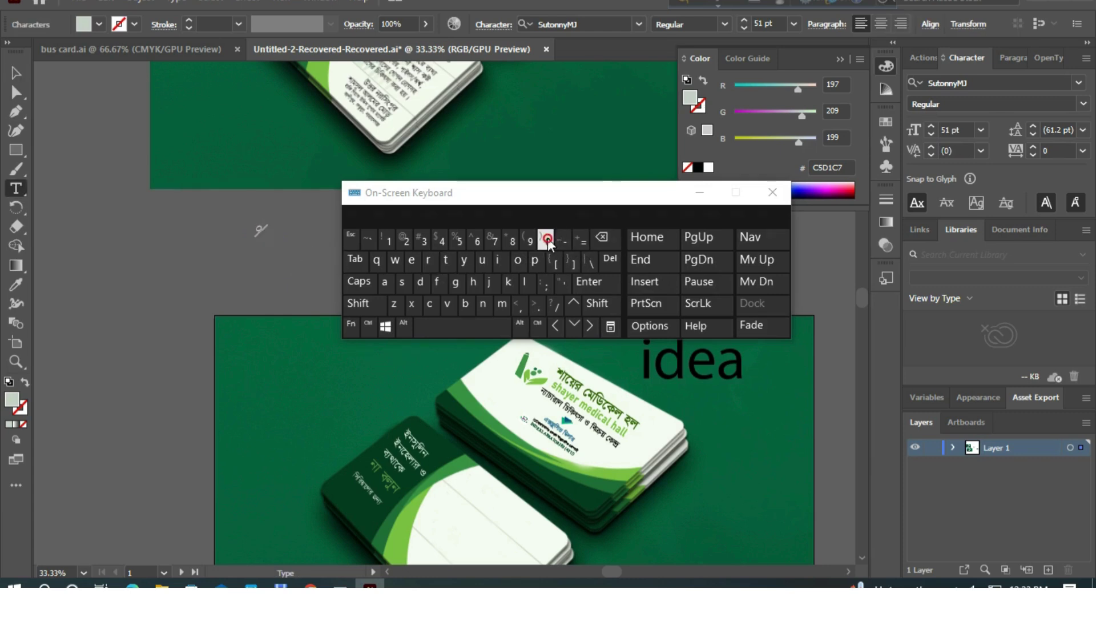
left_click(393, 241)
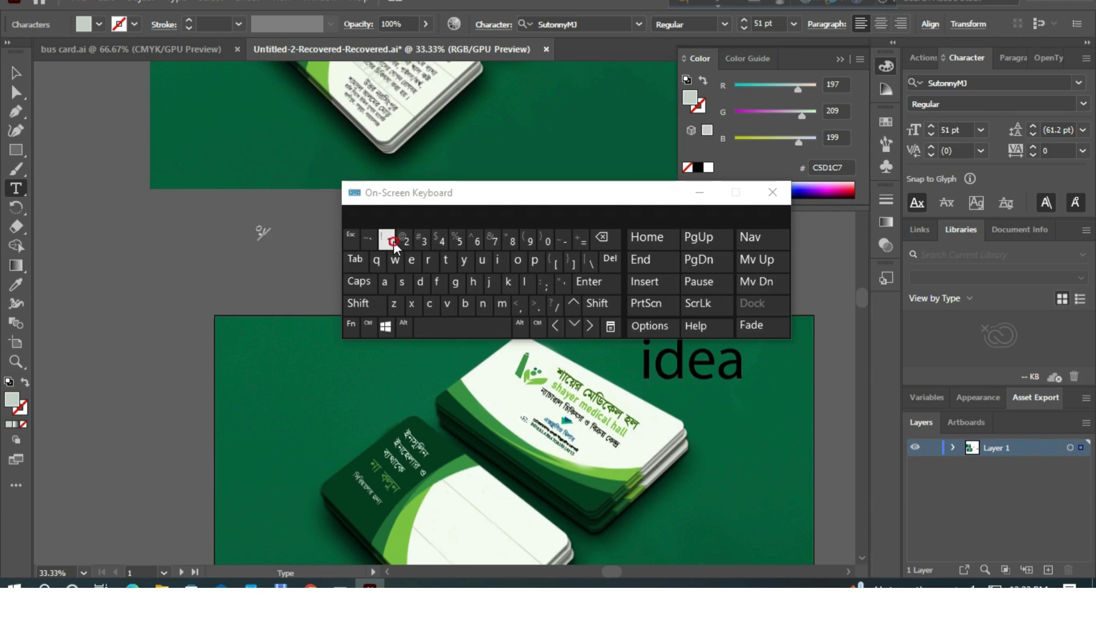
left_click(491, 241)
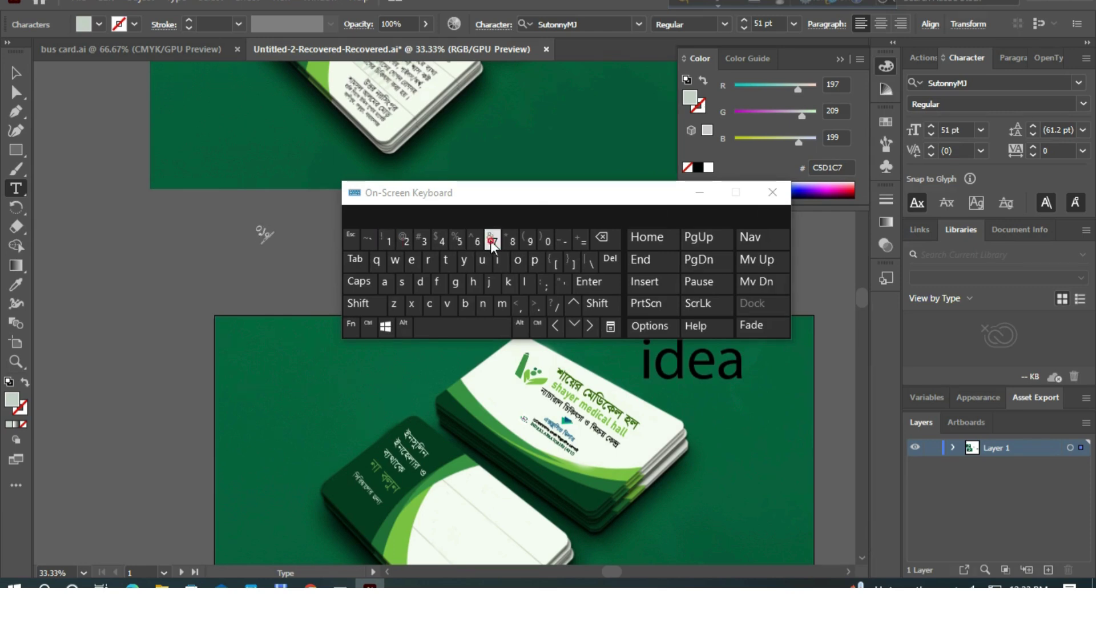
left_click(384, 238)
left_click(413, 240)
left_click(393, 238)
left_click(393, 238)
left_click(387, 239)
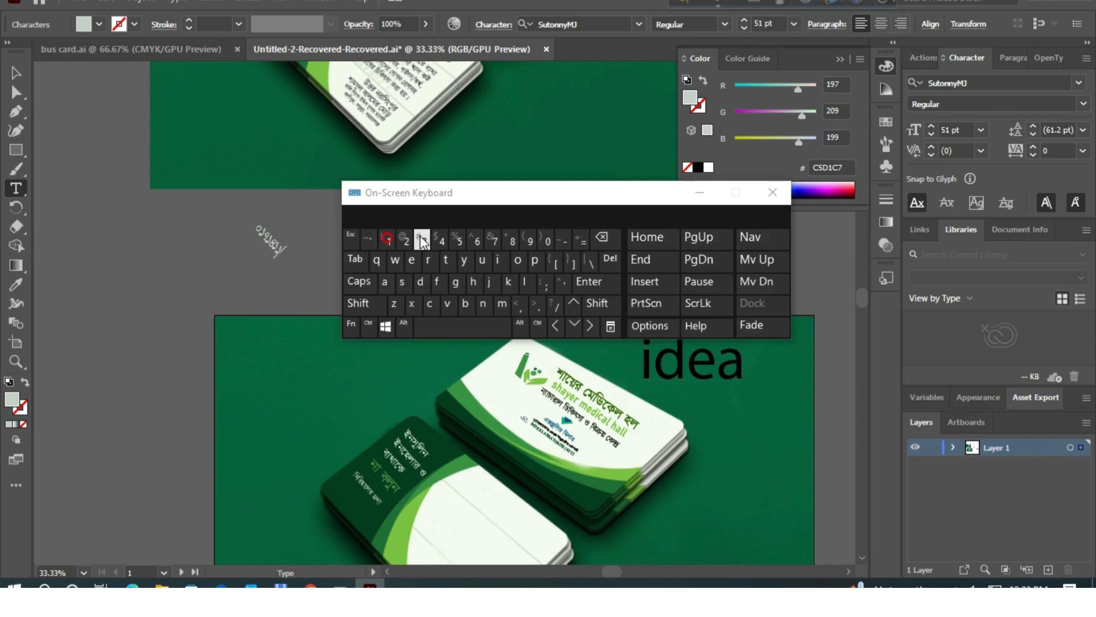
left_click(457, 240)
left_click(527, 239)
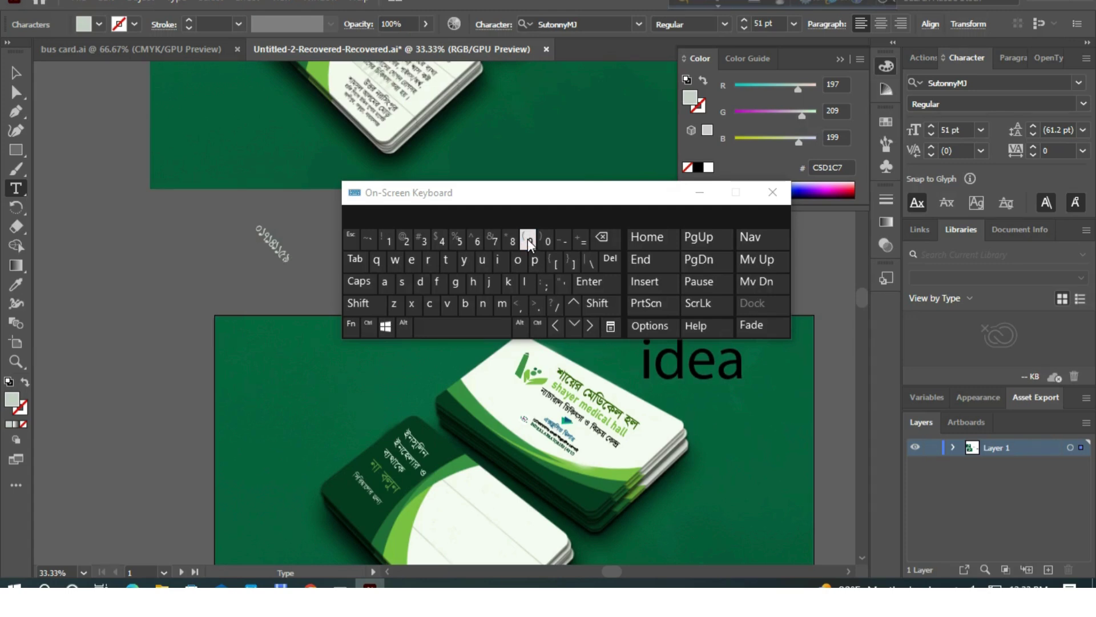
left_click(457, 239)
left_click(471, 241)
left_click(698, 192)
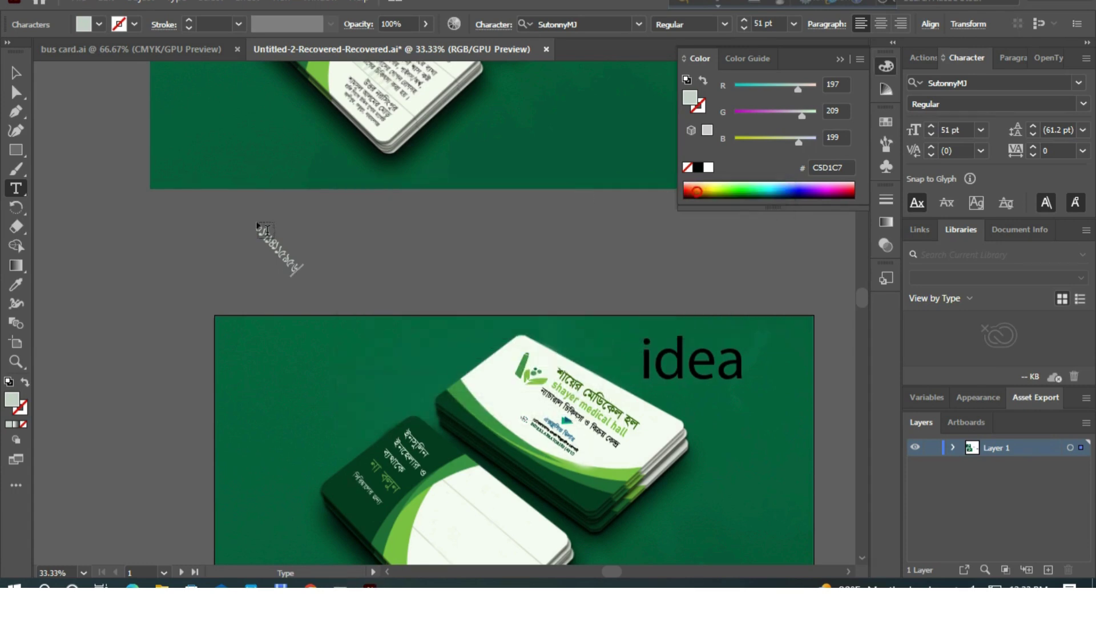
left_click(16, 73)
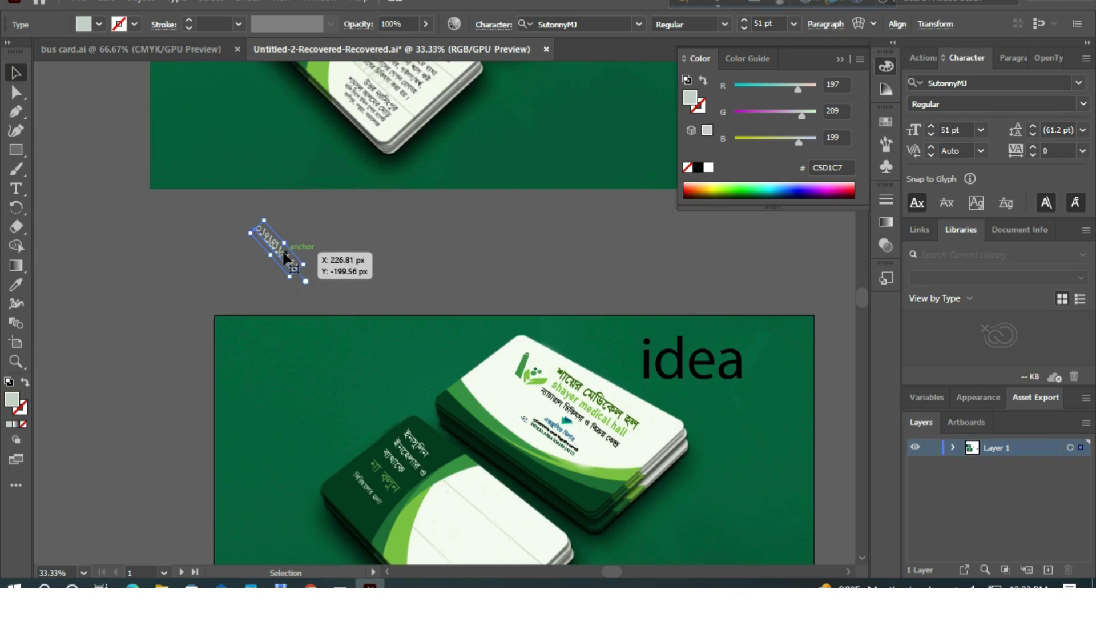
Place the phone number on the mockup's back card below the "সিরিয়ালের জন্য" line and set its font size to 32 pt.
left_click_drag(278, 255, 357, 505)
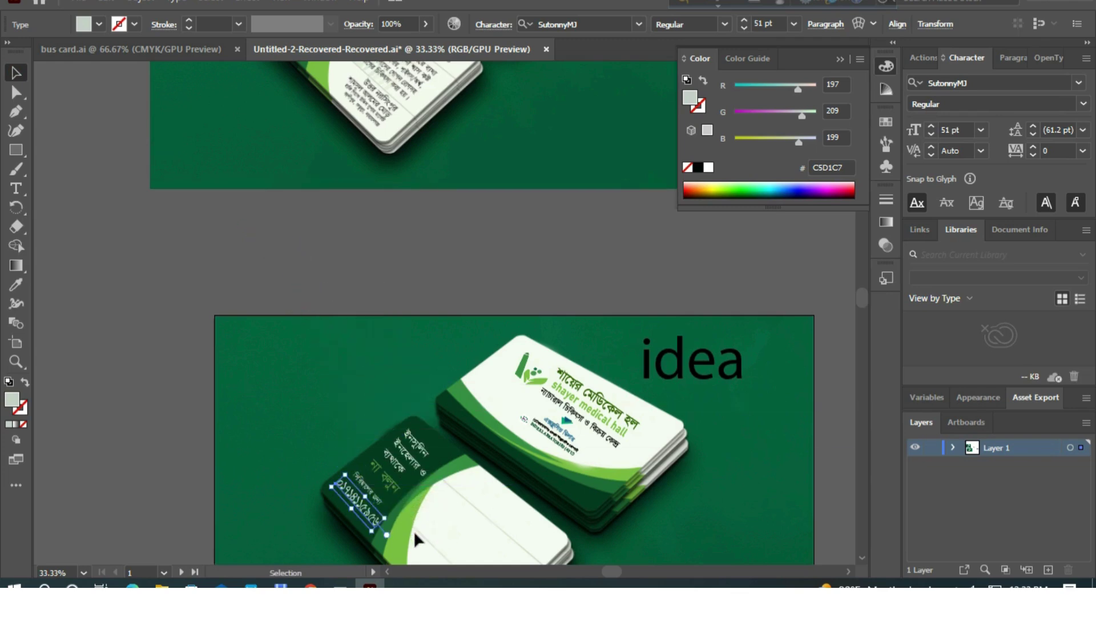
left_click(744, 27)
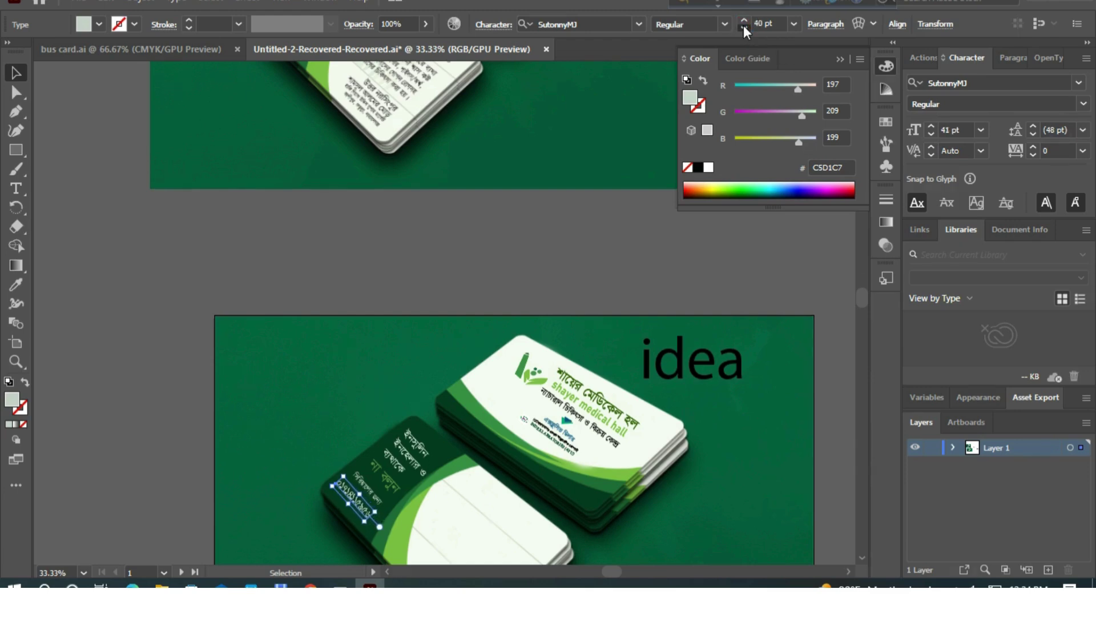
left_click(743, 27)
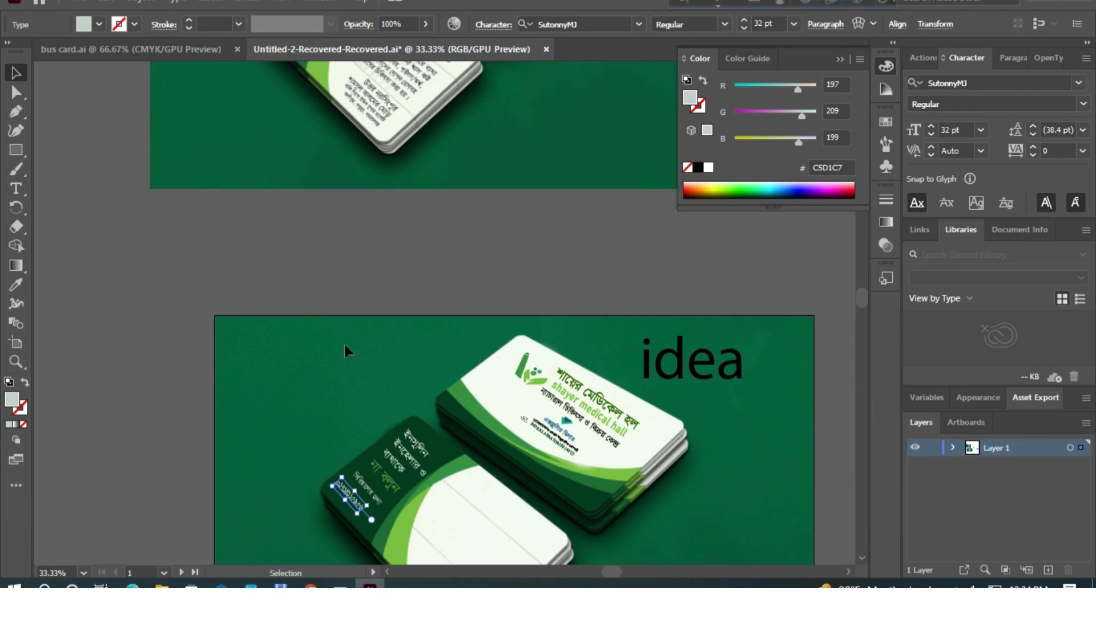
Fit the phone number closely alongside the "সিরিয়ালের জন্য" line and reduce its size to about 25.4 pt.
scroll(379, 503, "down", 1)
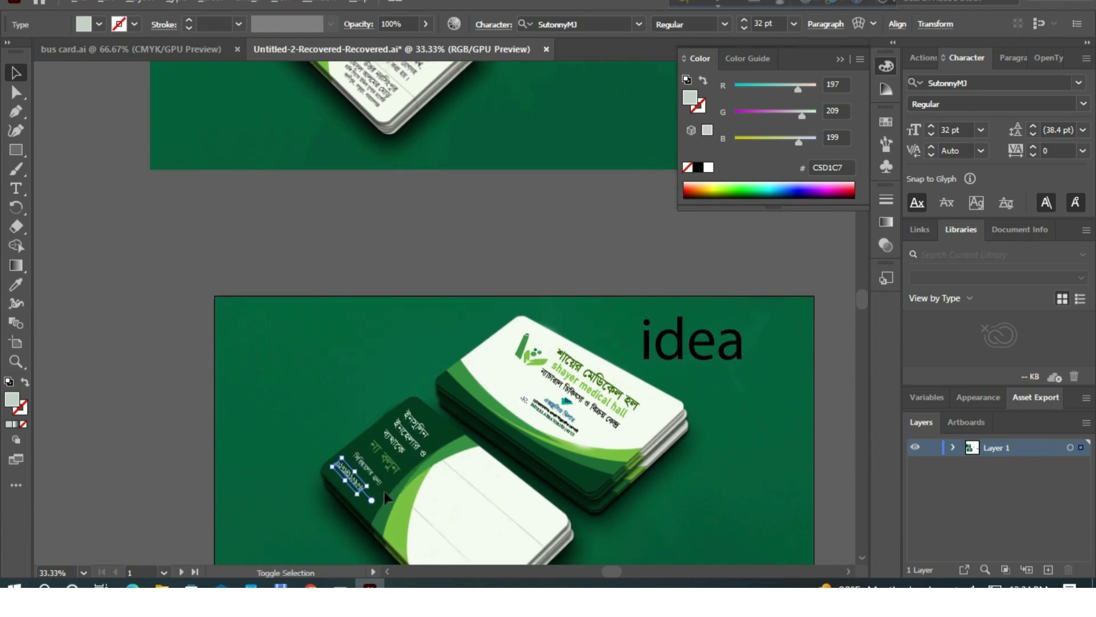
scroll(364, 513, "up", 3)
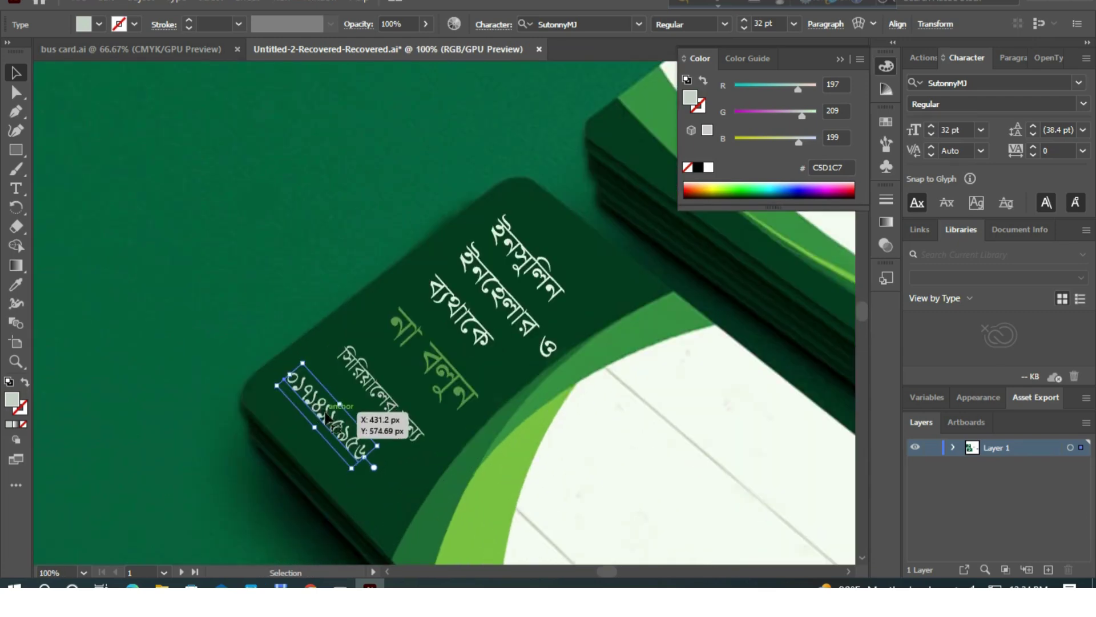
left_click_drag(327, 420, 395, 449)
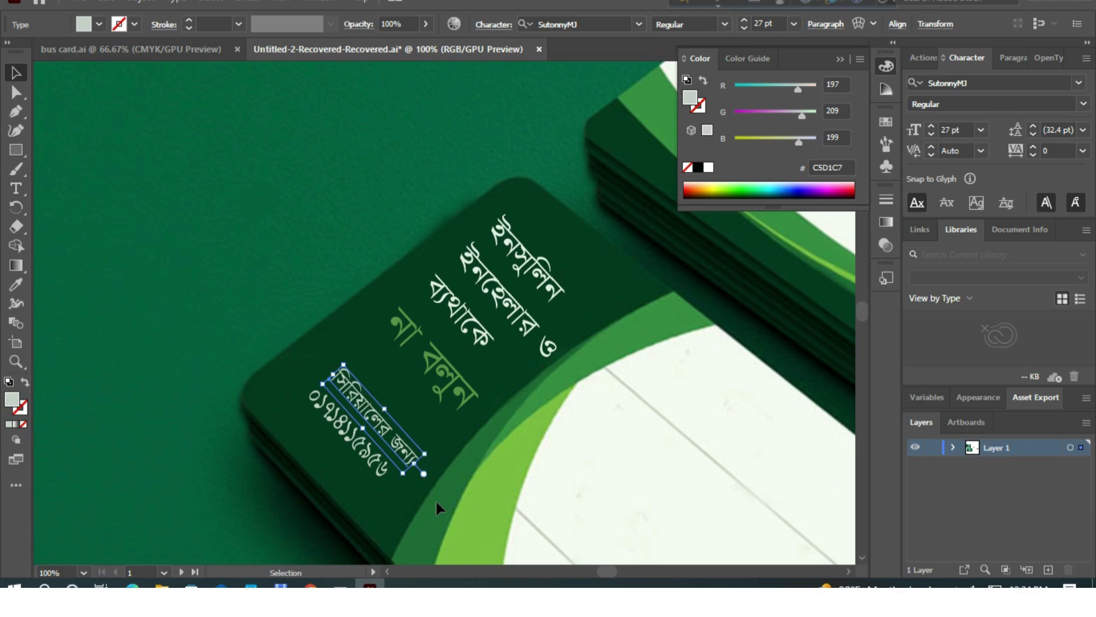
left_click(362, 445)
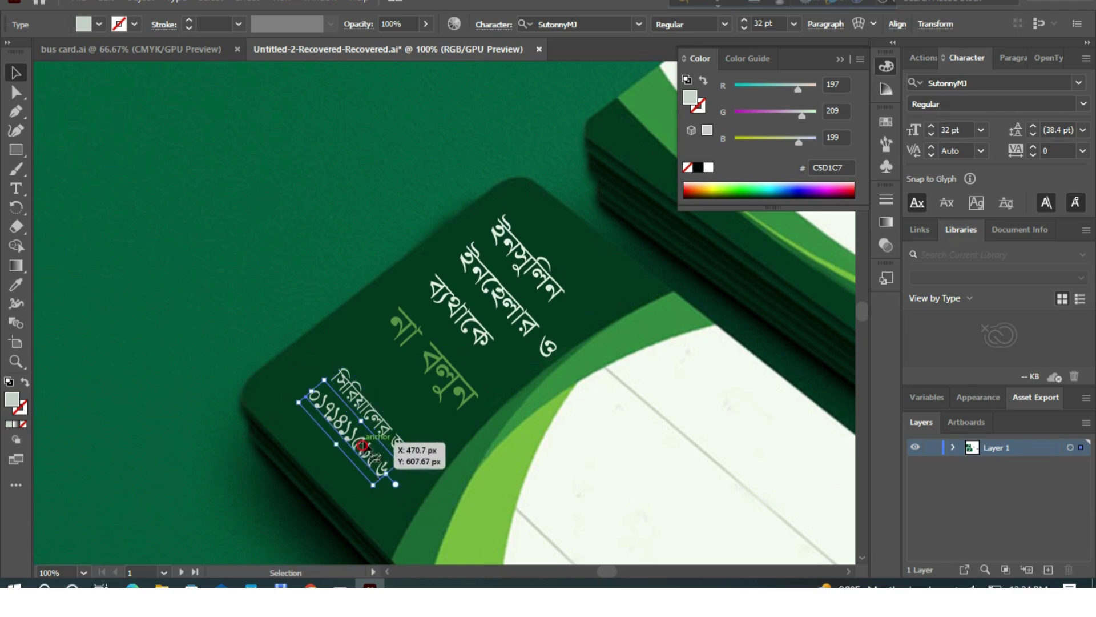
double_click(350, 429)
mouse_move(349, 429)
left_mouse_down()
mouse_move(371, 482)
mouse_move(349, 443)
mouse_move(330, 446)
mouse_move(353, 435)
left_mouse_up()
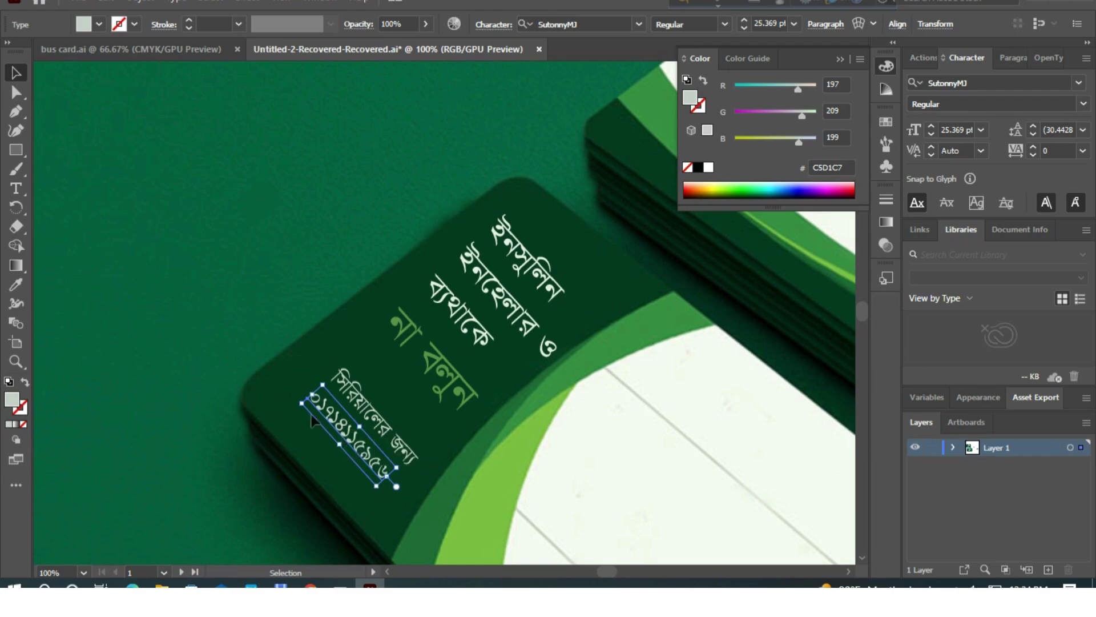
Stretch the phone number lengthwise at both ends, adjust its height to about 27.3 pt and deselect it.
left_click_drag(308, 391, 308, 391)
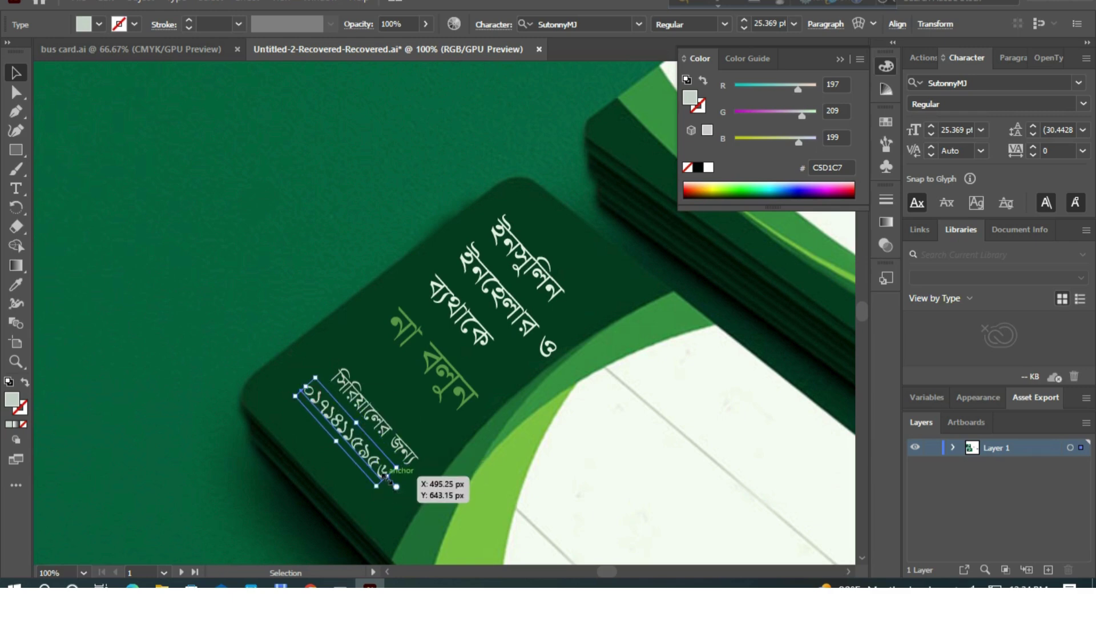
left_click_drag(385, 477, 392, 483)
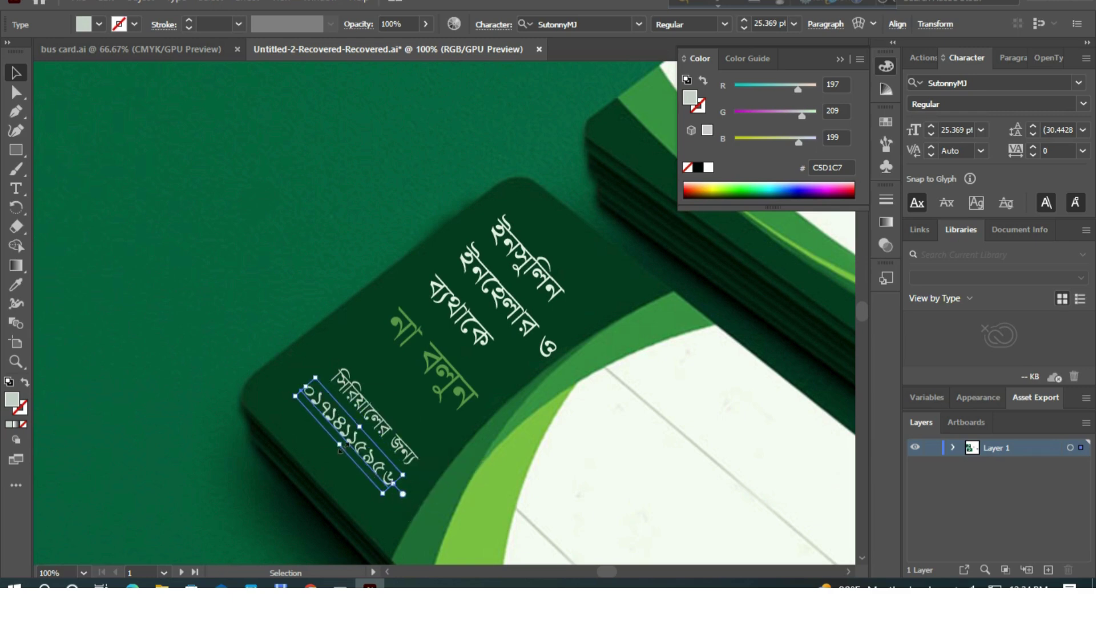
mouse_move(341, 445)
left_mouse_down()
mouse_move(334, 451)
mouse_move(350, 445)
left_mouse_up()
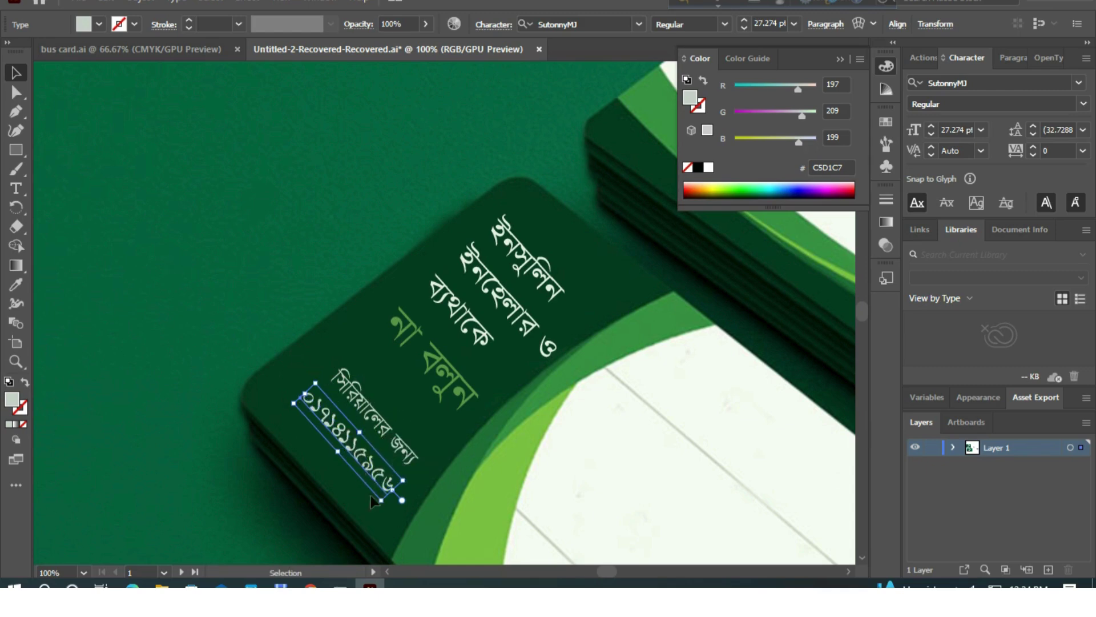
left_click(221, 306)
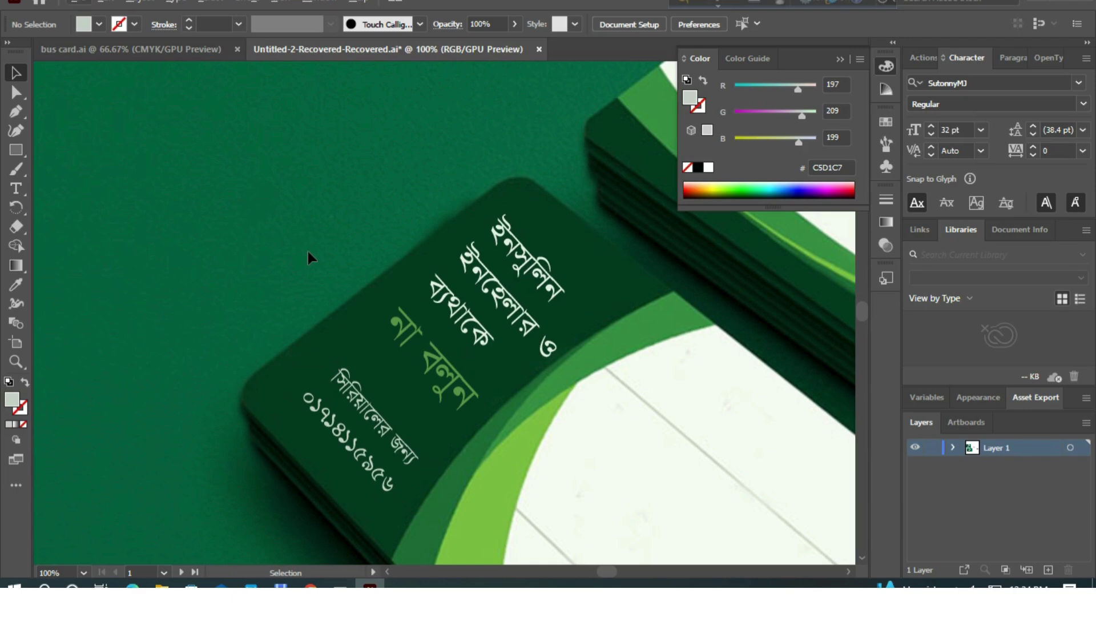
Compare the mockup's back-card texts with the matching texts on the reference back card.
scroll(307, 251, "down", 3, "alt")
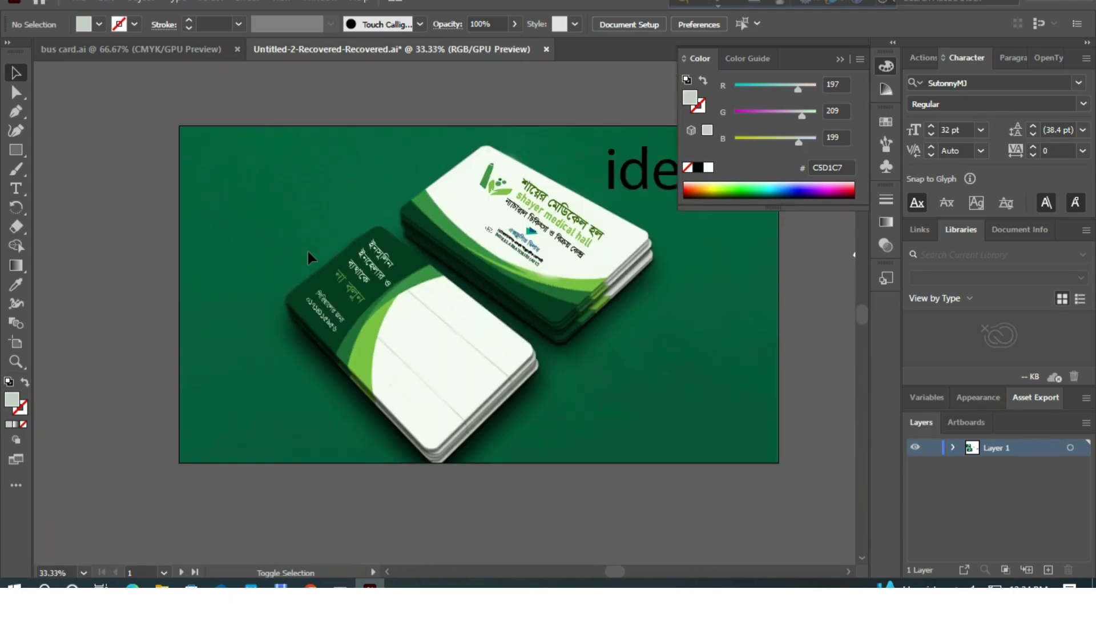
scroll(314, 256, "up", 5)
scroll(316, 264, "up", 3)
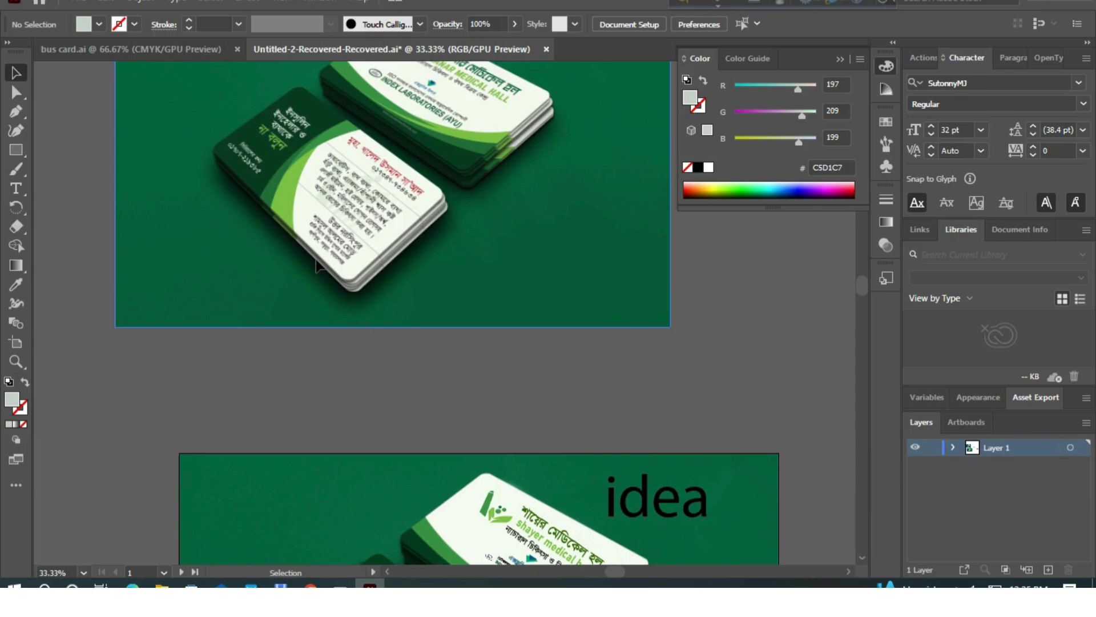
scroll(315, 256, "down", 4)
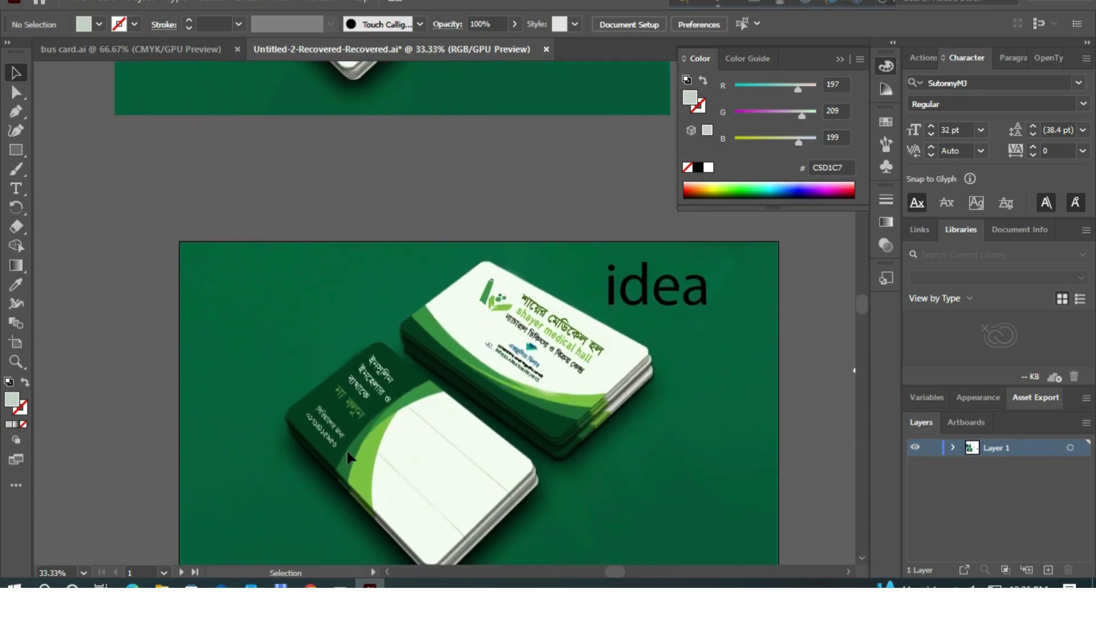
scroll(345, 454, "up", 1)
scroll(345, 439, "up", 2)
scroll(351, 432, "down", 3)
scroll(344, 453, "up", 3)
scroll(354, 465, "down", 2)
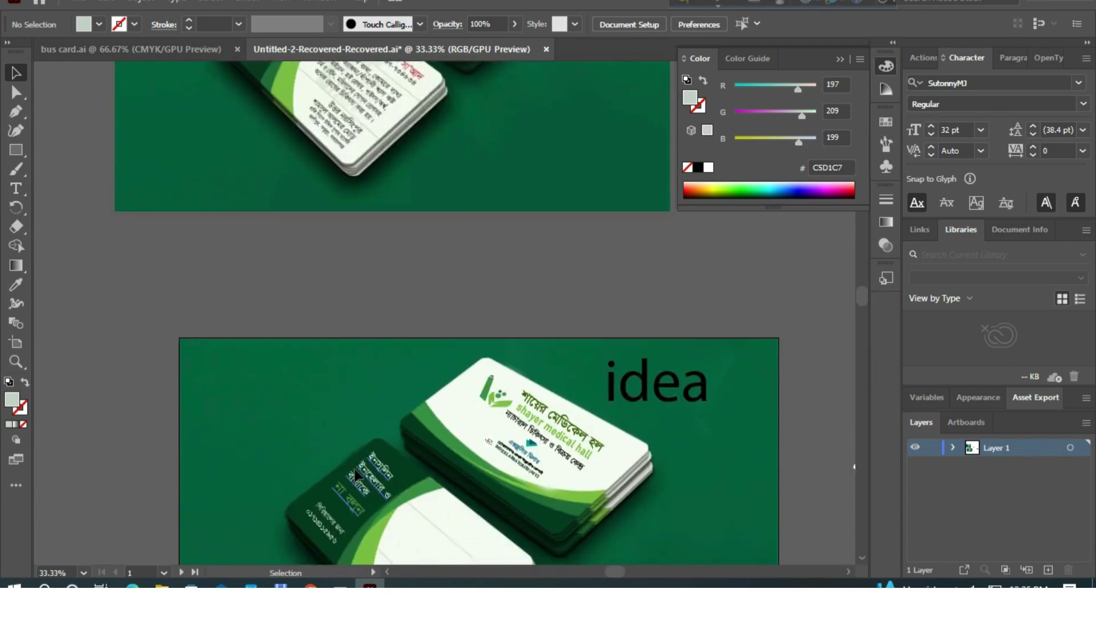
Reduce the "সিরিয়ালের জন্য" text to 19 pt and reposition it centred above the phone number.
scroll(342, 540, "up", 2)
scroll(341, 540, "up", 2)
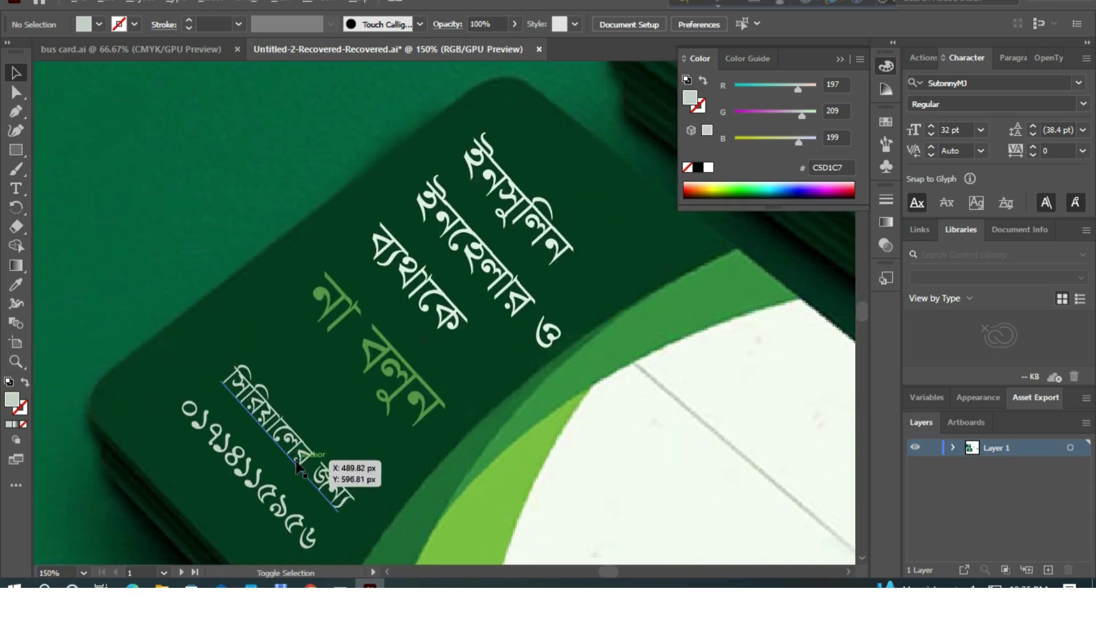
left_click(303, 467)
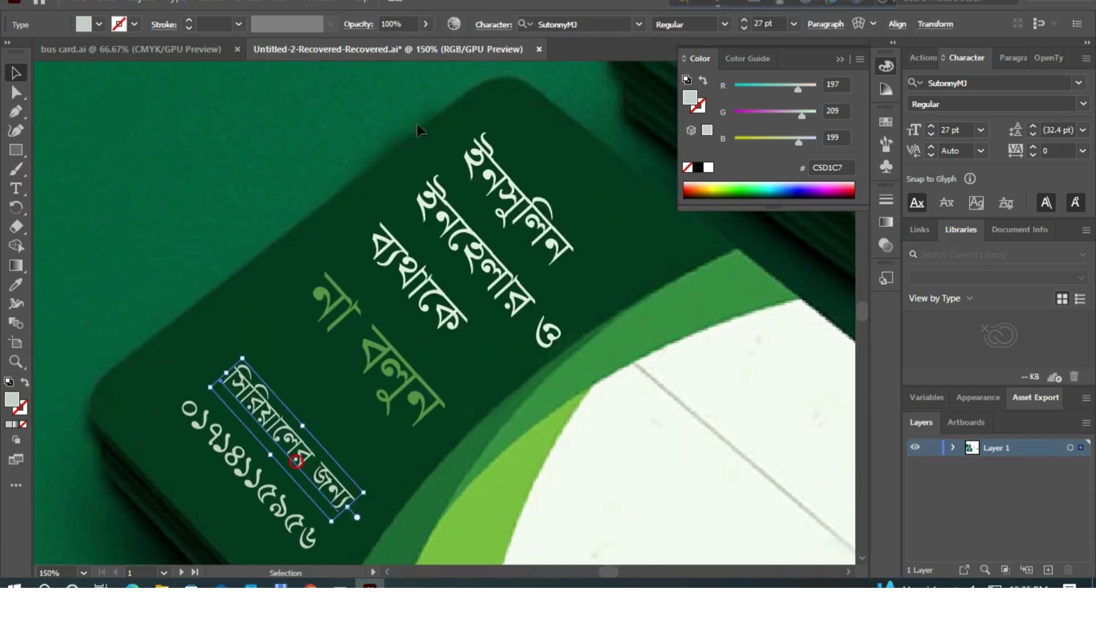
left_click(744, 28)
left_click_drag(280, 428, 297, 443)
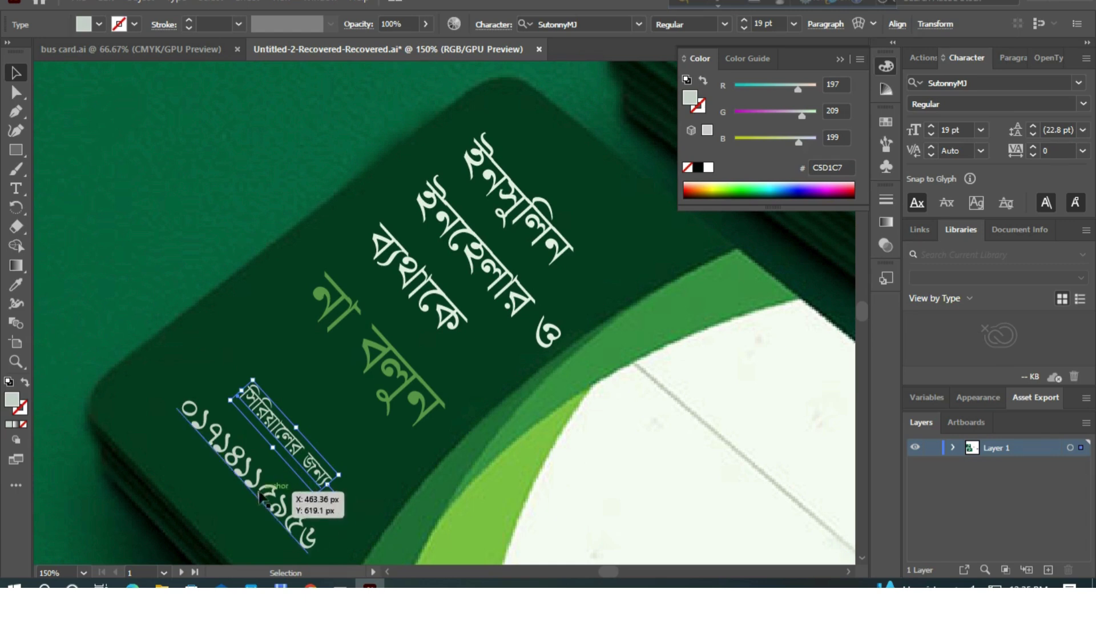
Tighten the gap between the phone number and the "সিরিয়ালের জন্য" line, leaving both deselected.
left_click_drag(256, 484, 265, 478)
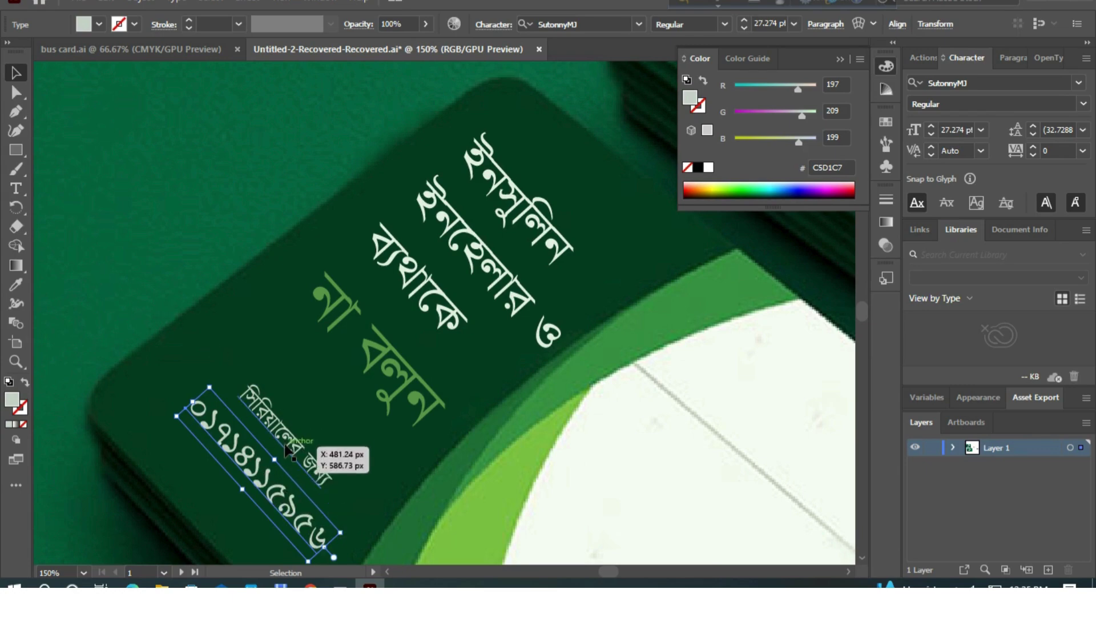
mouse_move(284, 443)
left_mouse_down()
mouse_move(274, 448)
mouse_move(283, 455)
left_mouse_up()
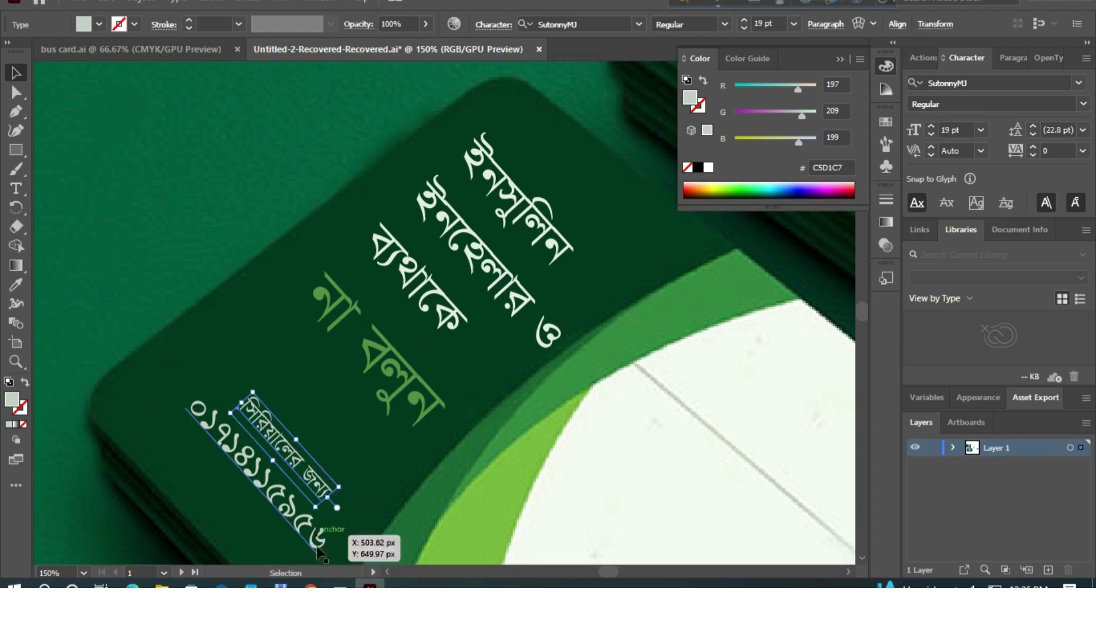
left_click(117, 200)
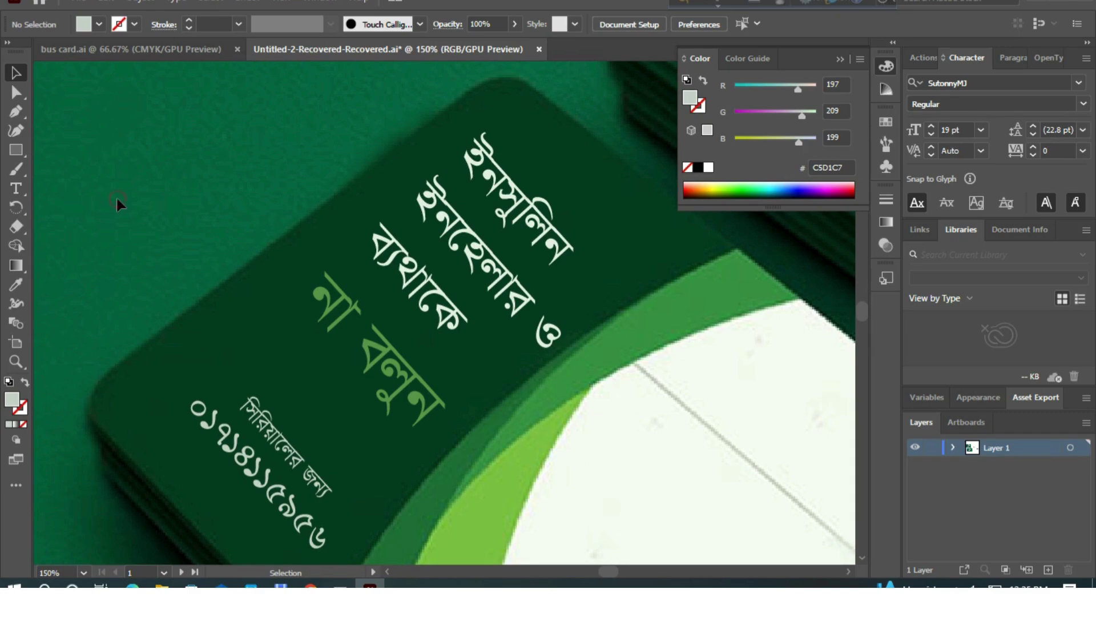
Review the completed Bengali texts on the back card against the whole business card mockup, including the front card.
scroll(116, 198, "down", 3, "alt")
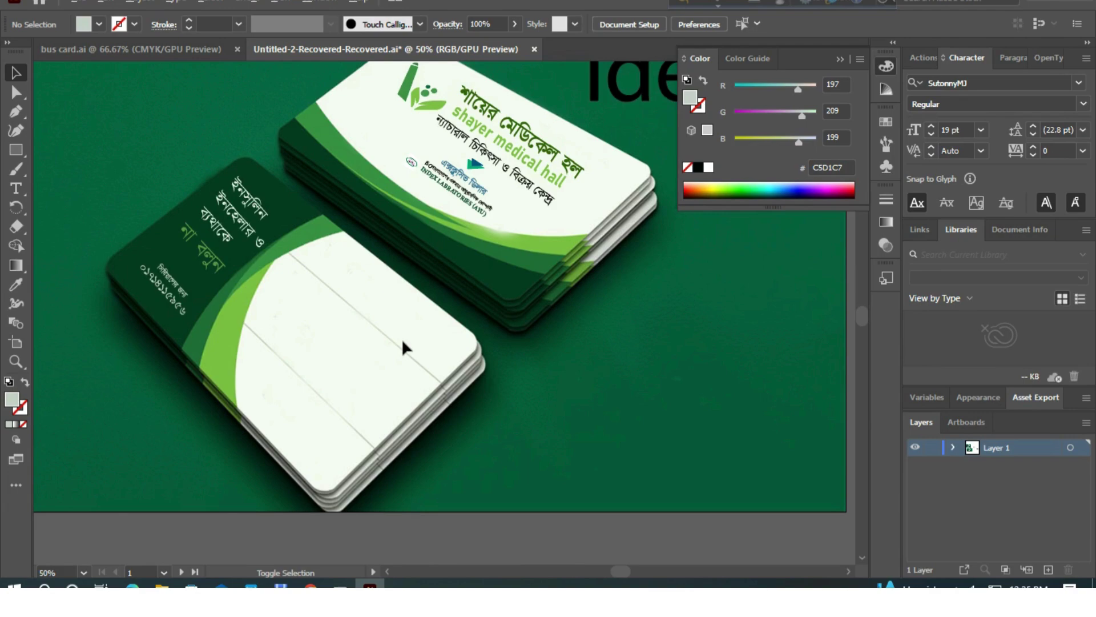
scroll(402, 338, "down", 3, "alt")
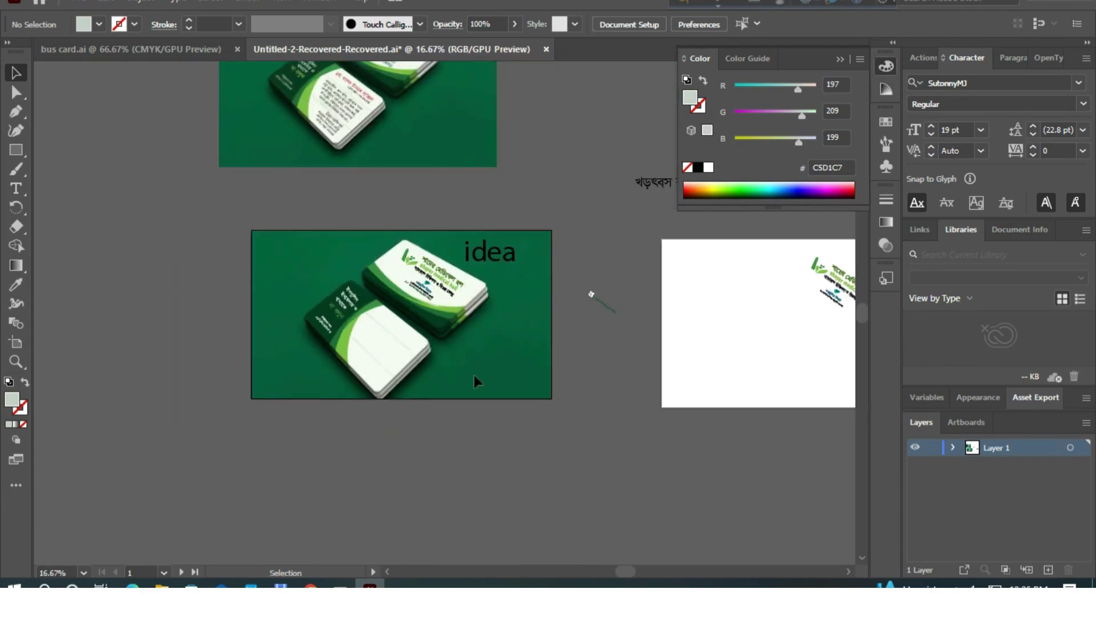
scroll(474, 374, "up", 1)
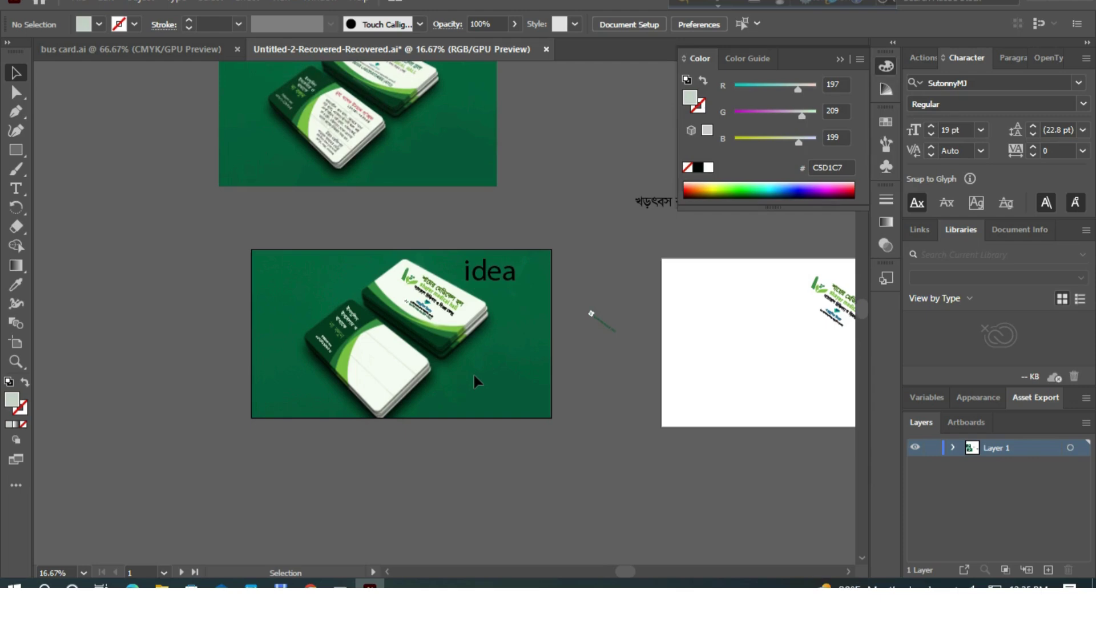
scroll(419, 396, "up", 3)
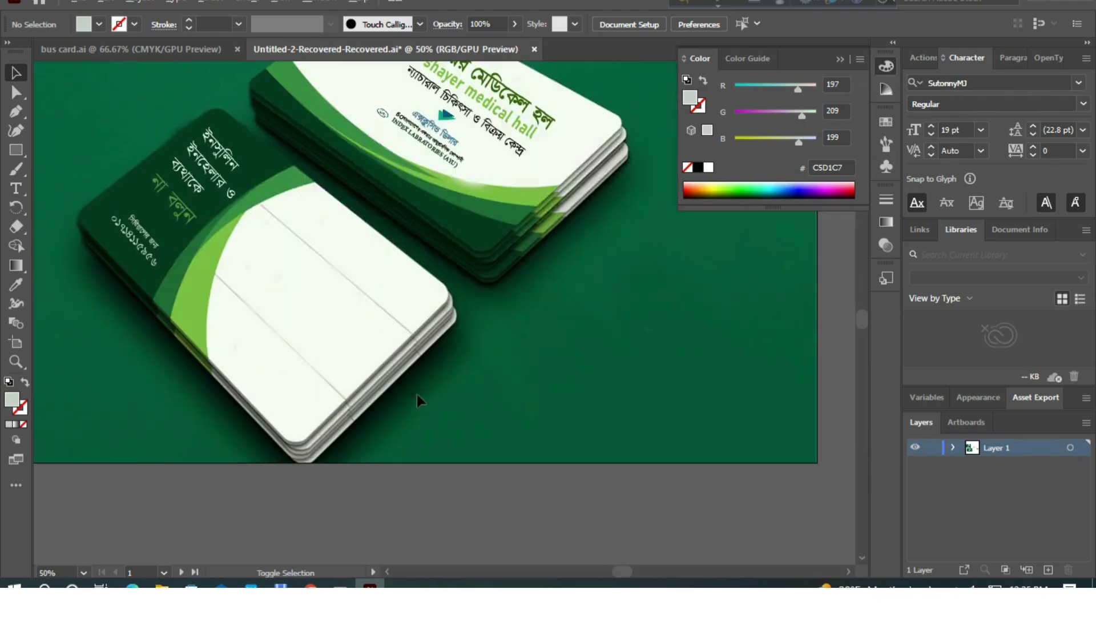
scroll(154, 308, "up", 2)
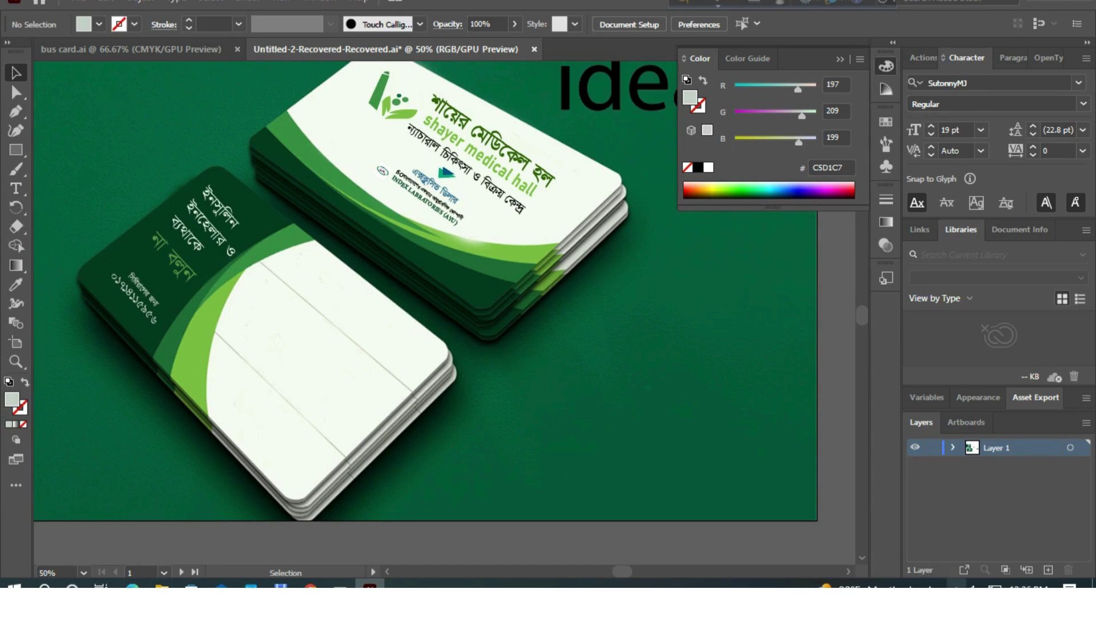
left_click(956, 584)
left_click(924, 529)
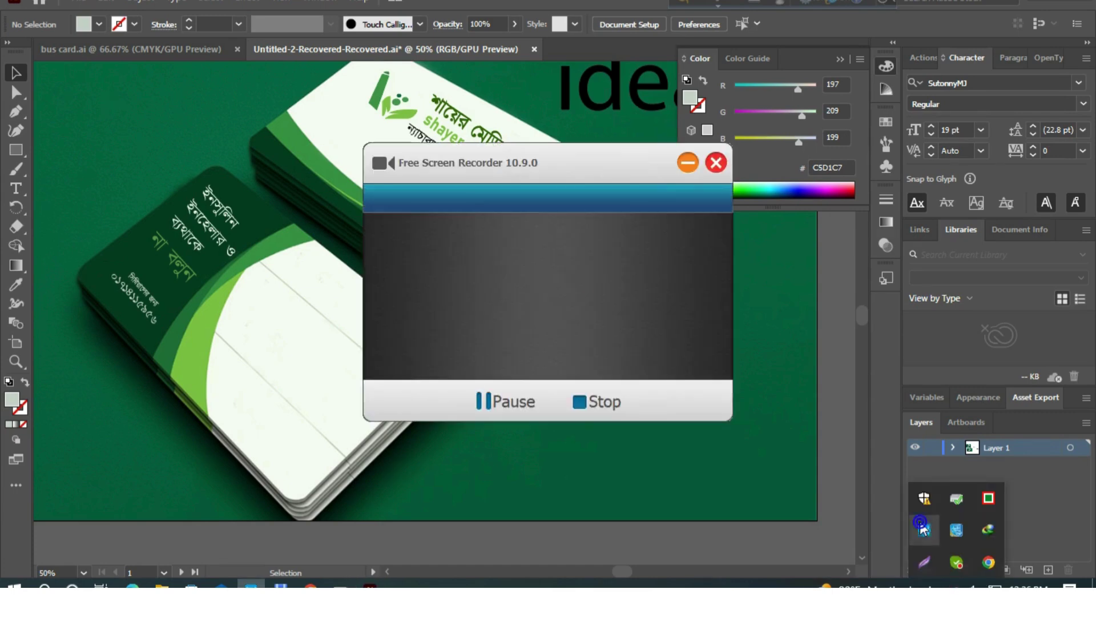